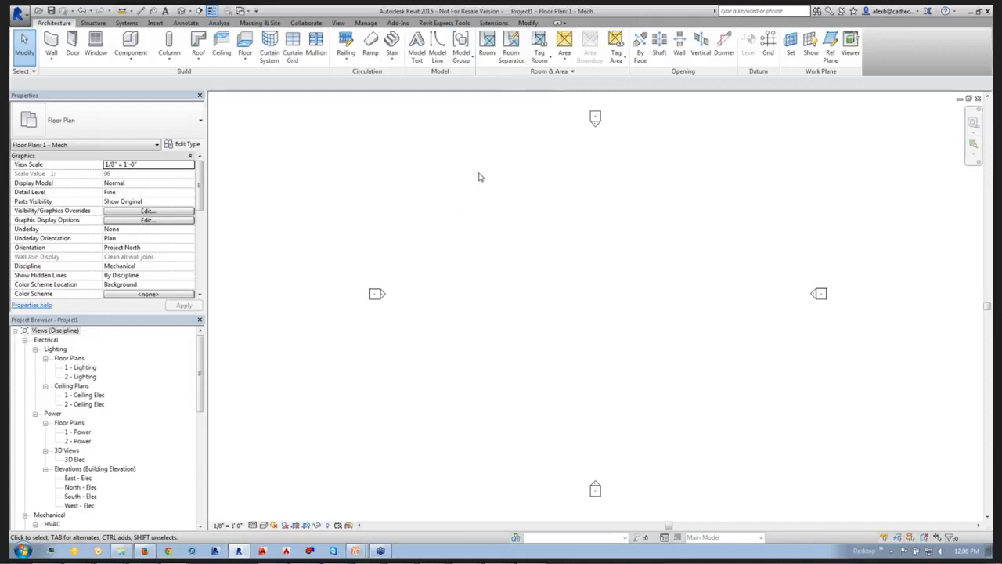
Load the Round Takeoff with Damper - Conical family from the Taps folder of the US Imperial duct library.
click(156, 21)
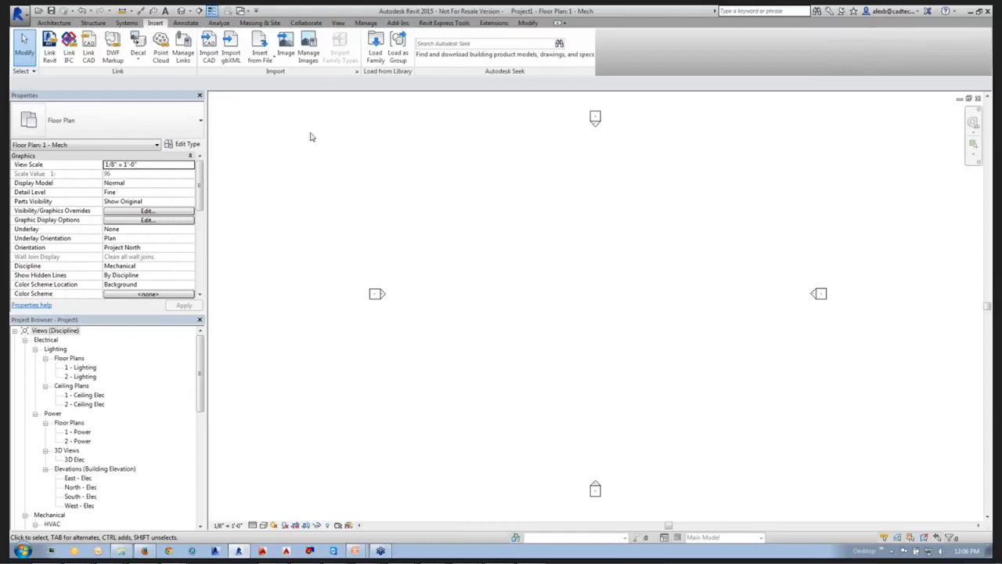
click(375, 47)
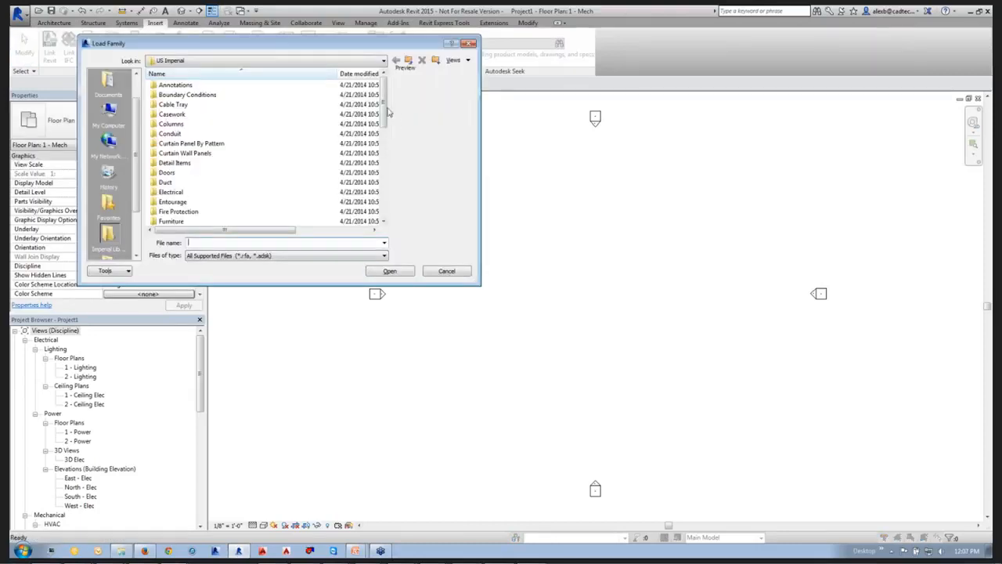
double_click(188, 182)
double_click(171, 95)
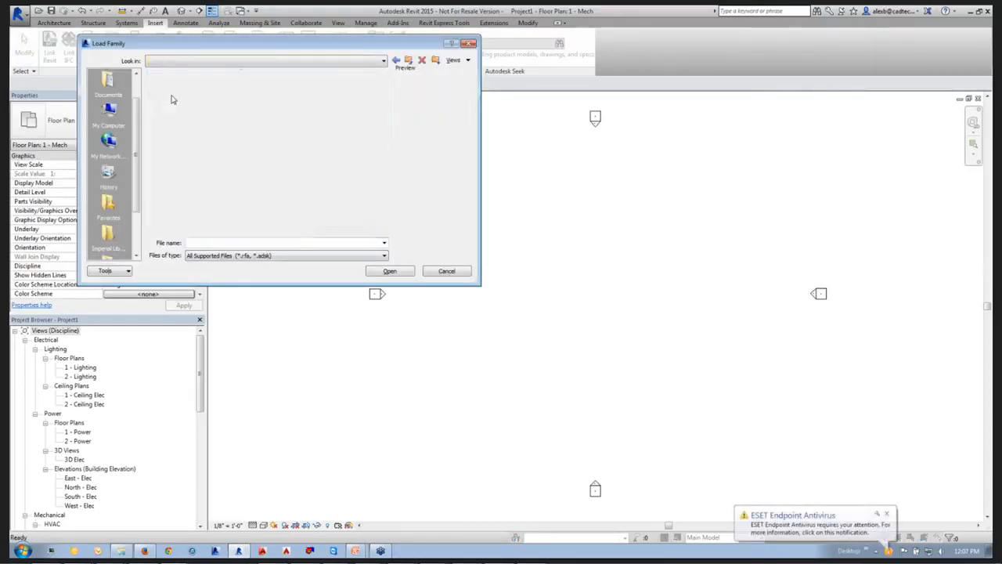
double_click(165, 124)
double_click(166, 125)
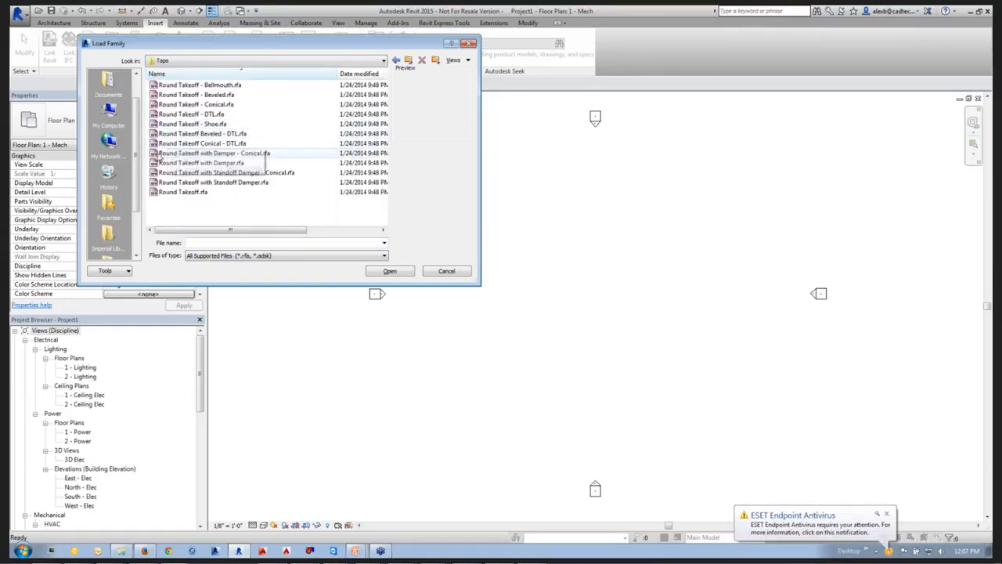
click(201, 154)
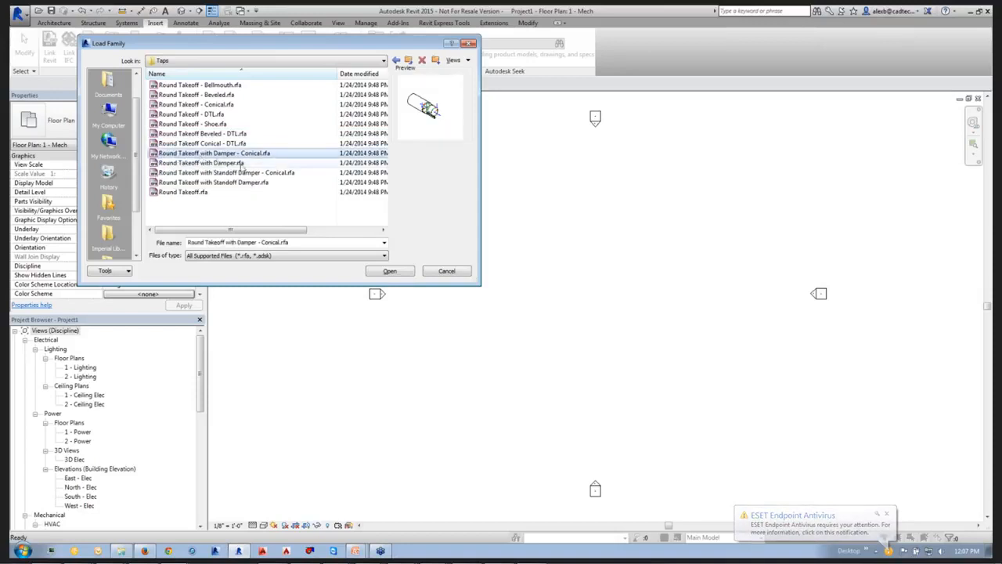
click(389, 271)
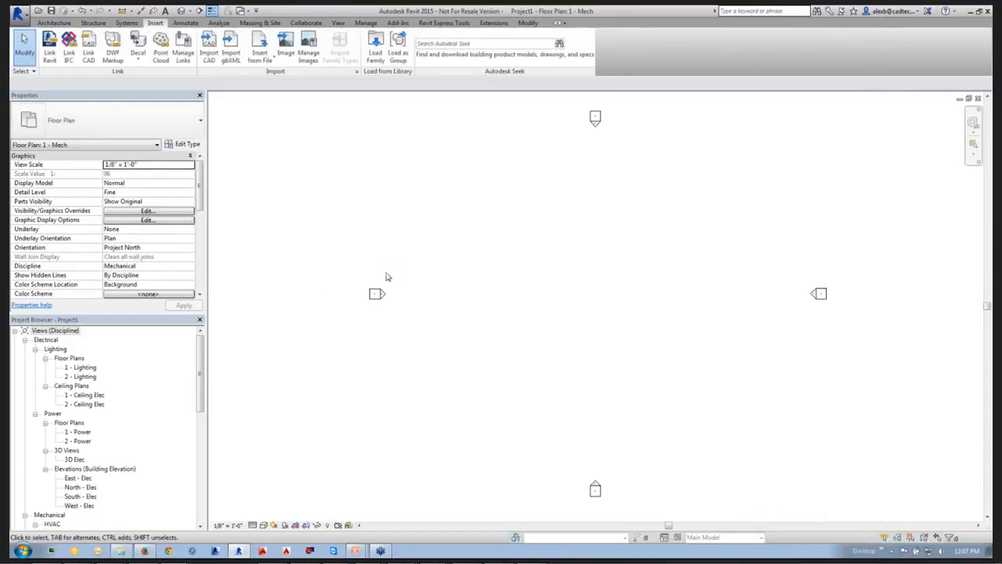
Duplicate the Taps type of the Round Duct family in the project's duct families.
drag(195, 352, 193, 454)
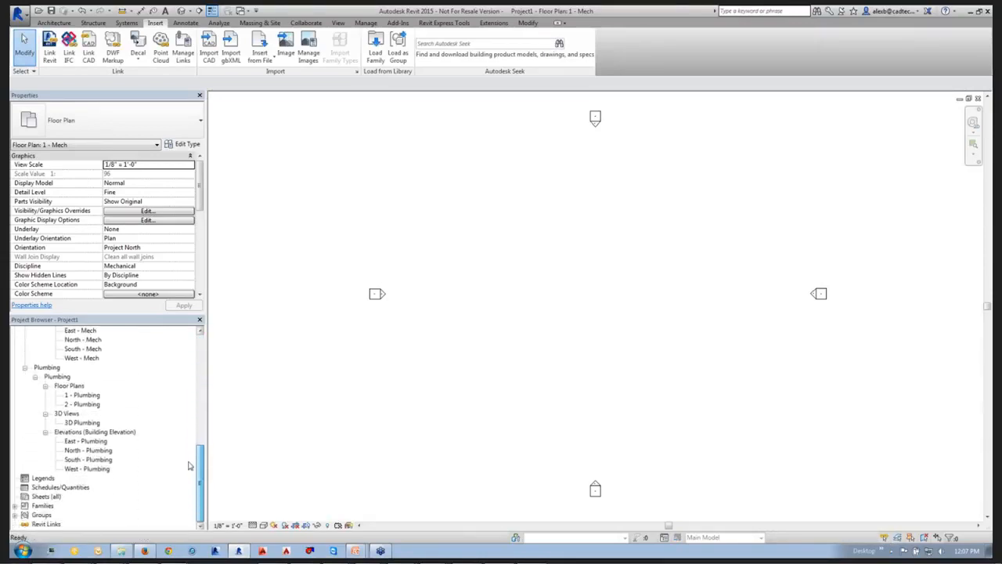
click(14, 505)
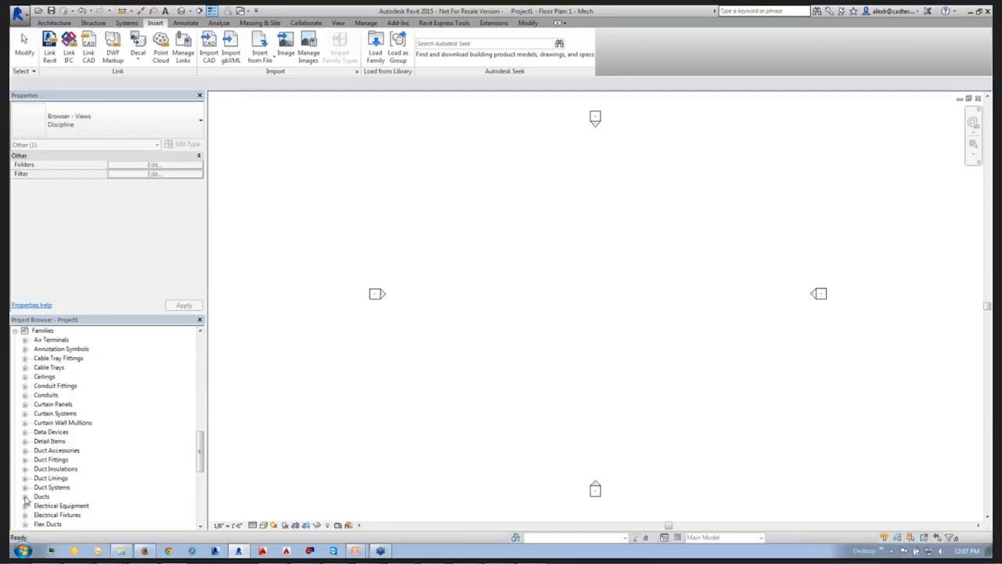
click(25, 496)
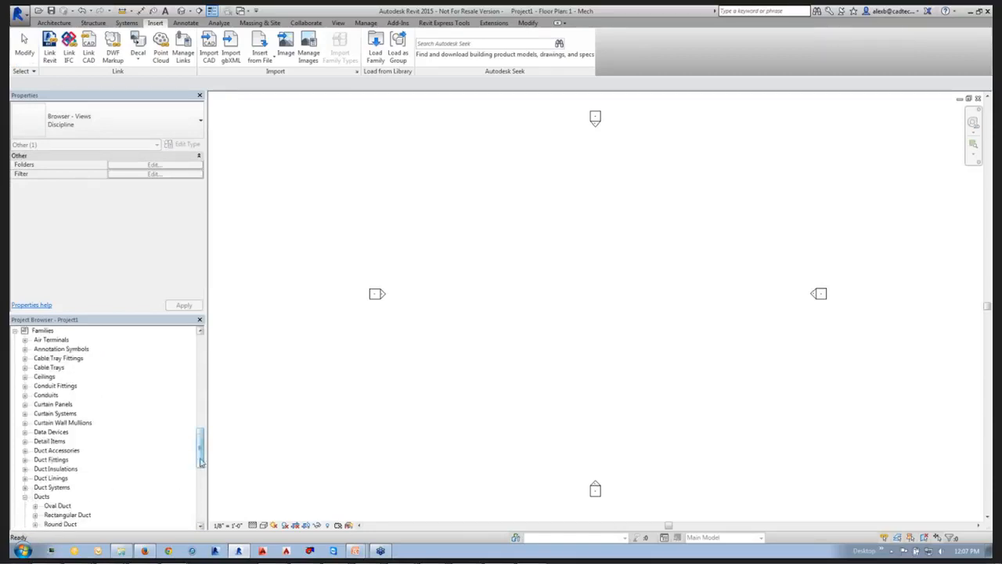
scroll(117, 470, down, 4)
click(35, 414)
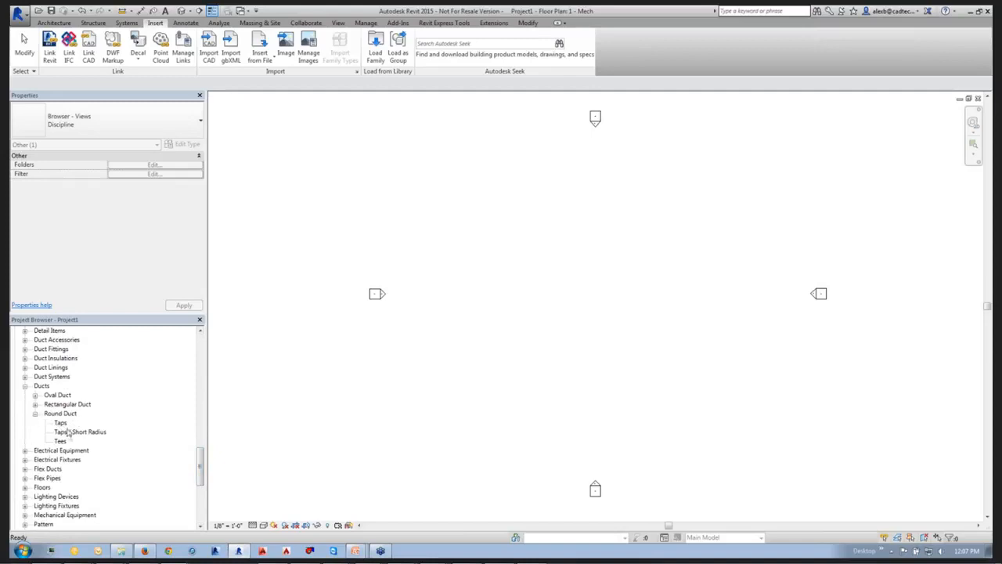
right_click(61, 424)
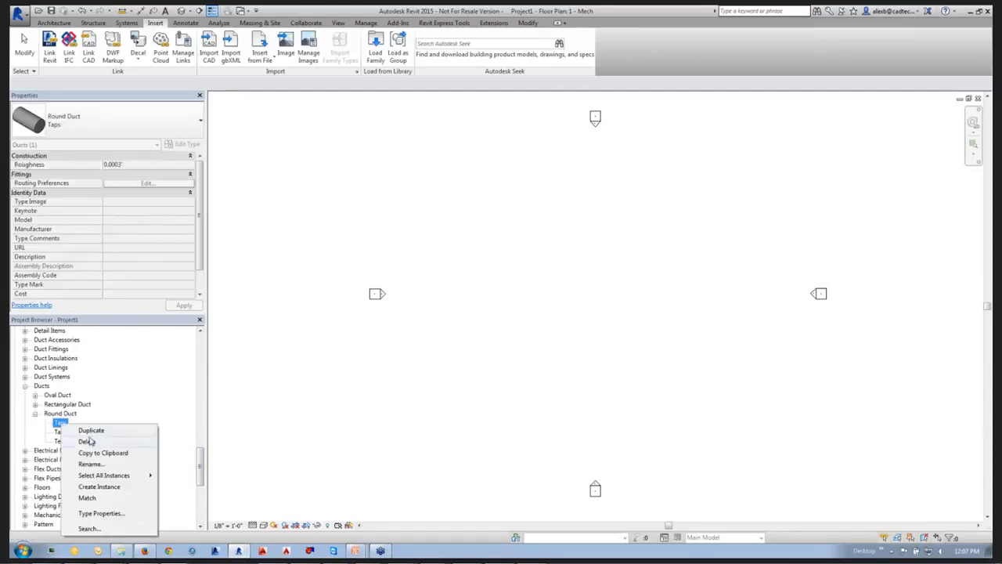
click(92, 432)
Rename the duplicated round duct type as Taps w/ Damper.
click(65, 432)
right_click(78, 431)
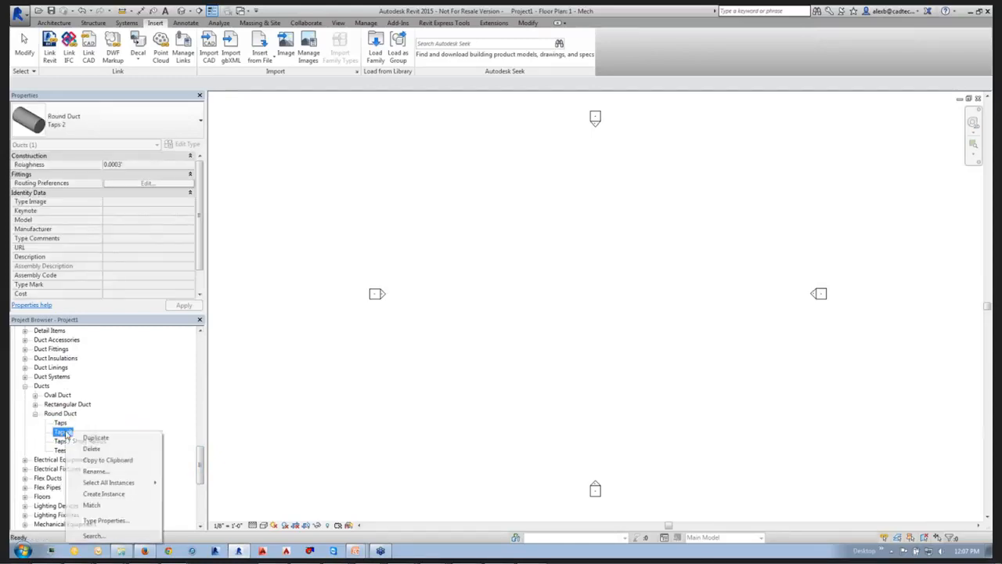
click(88, 471)
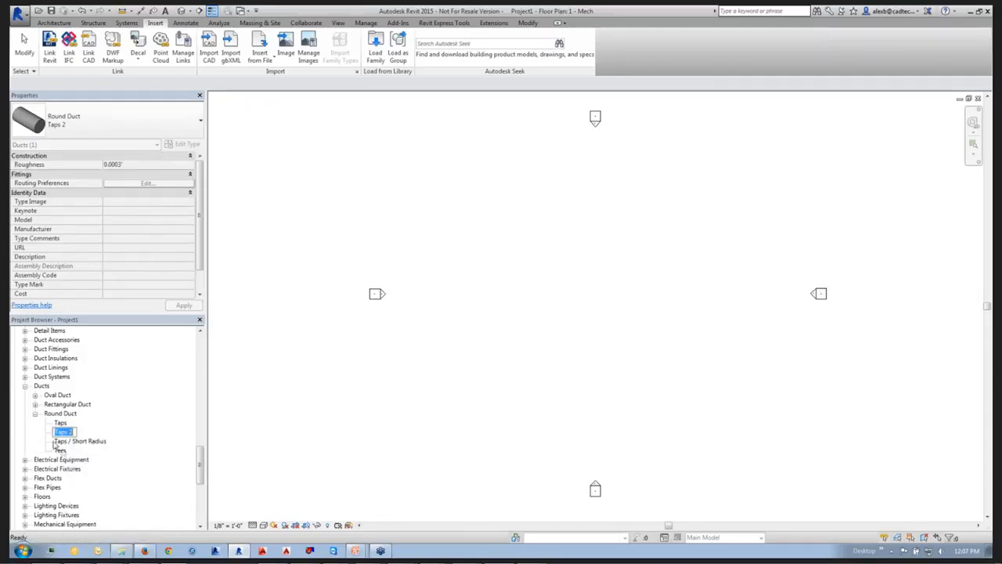
double_click(71, 432)
key(Return)
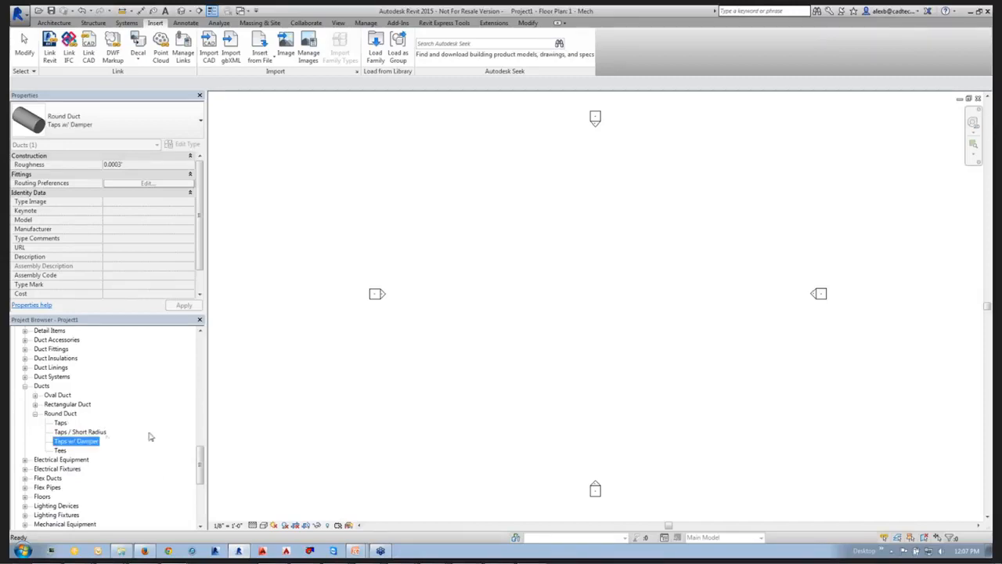
Add Round Takeoff with Damper - Conical: Standard as a junction in the routing preferences of the Taps w/ Damper duct type.
right_click(80, 444)
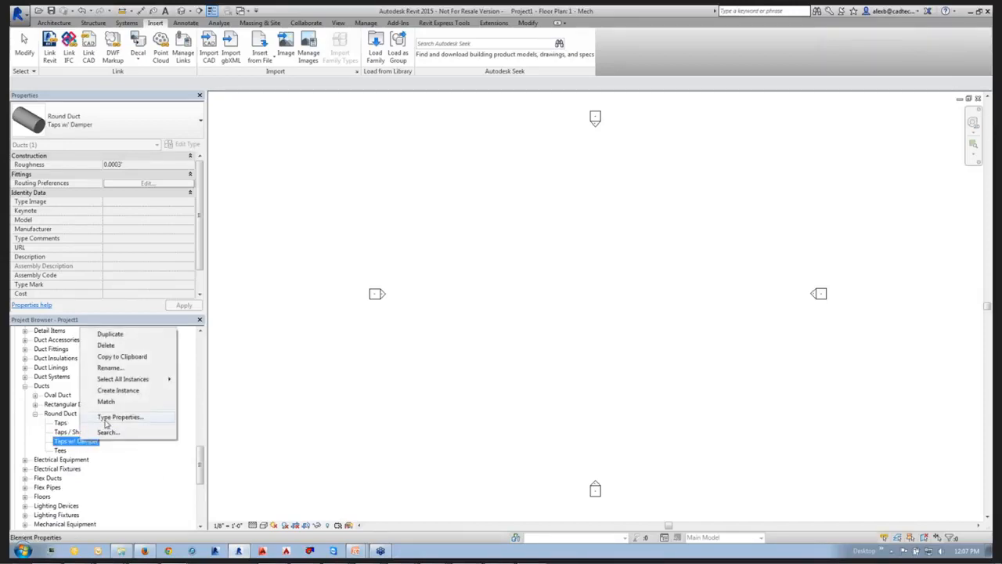
click(109, 417)
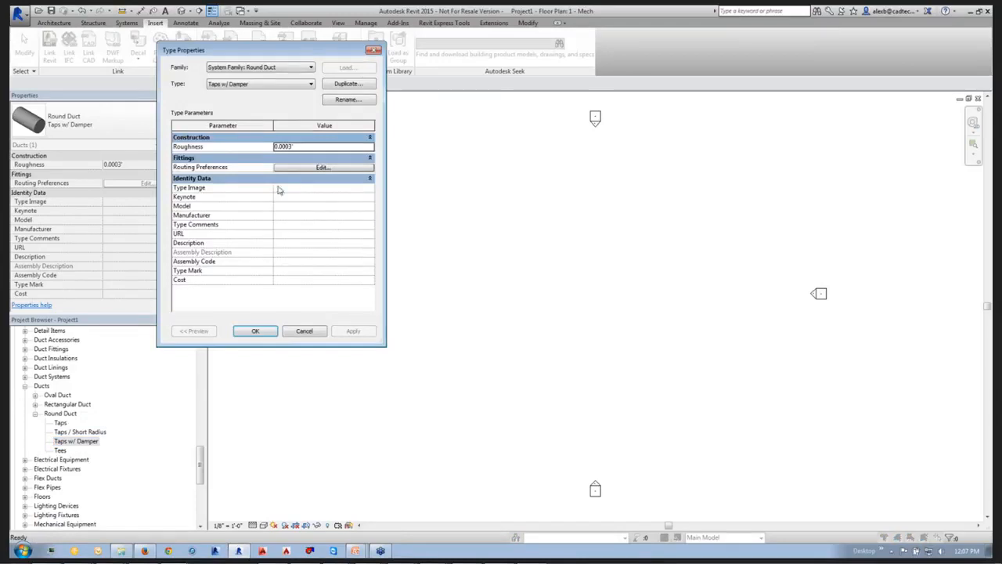
drag(250, 52, 305, 109)
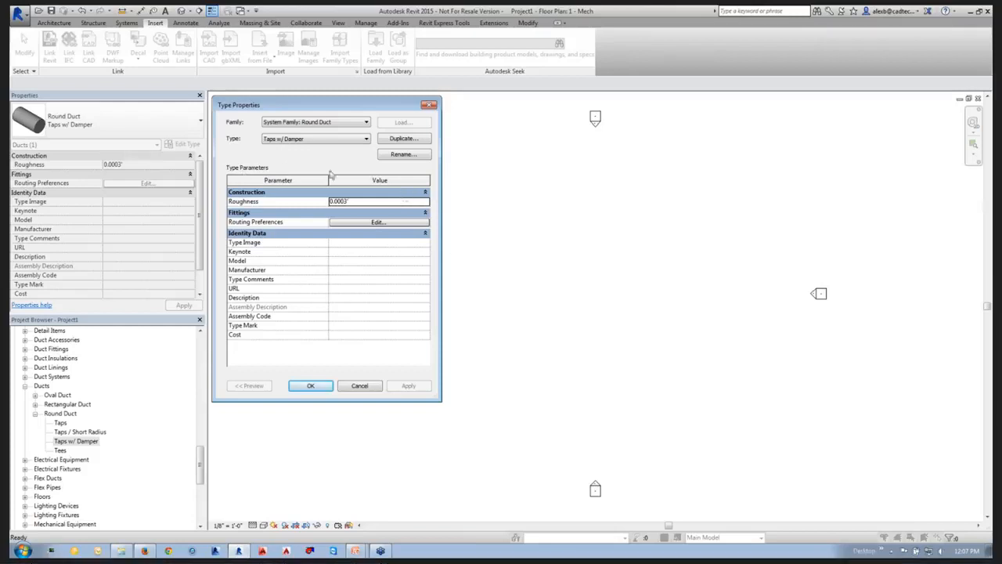
click(342, 223)
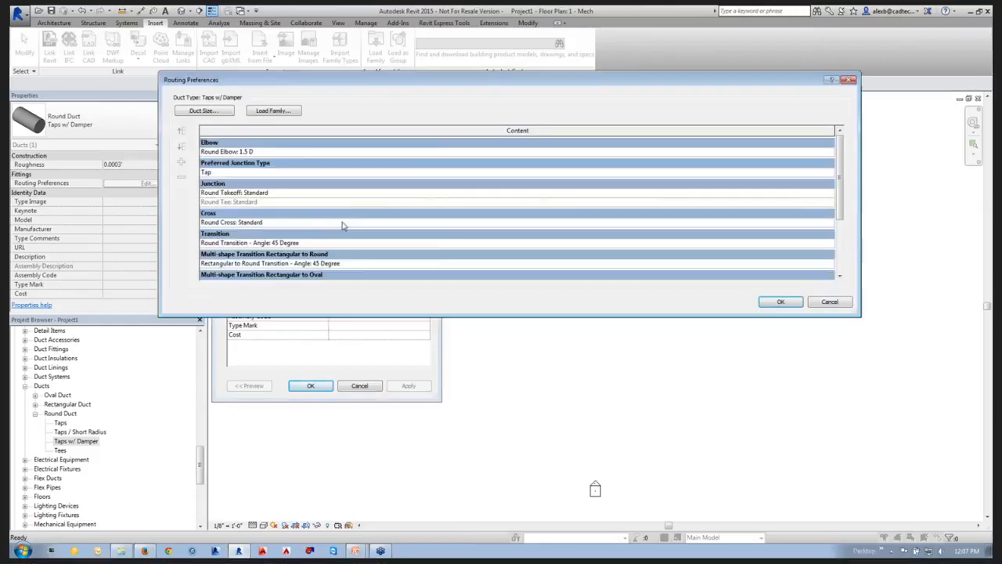
click(235, 193)
click(214, 202)
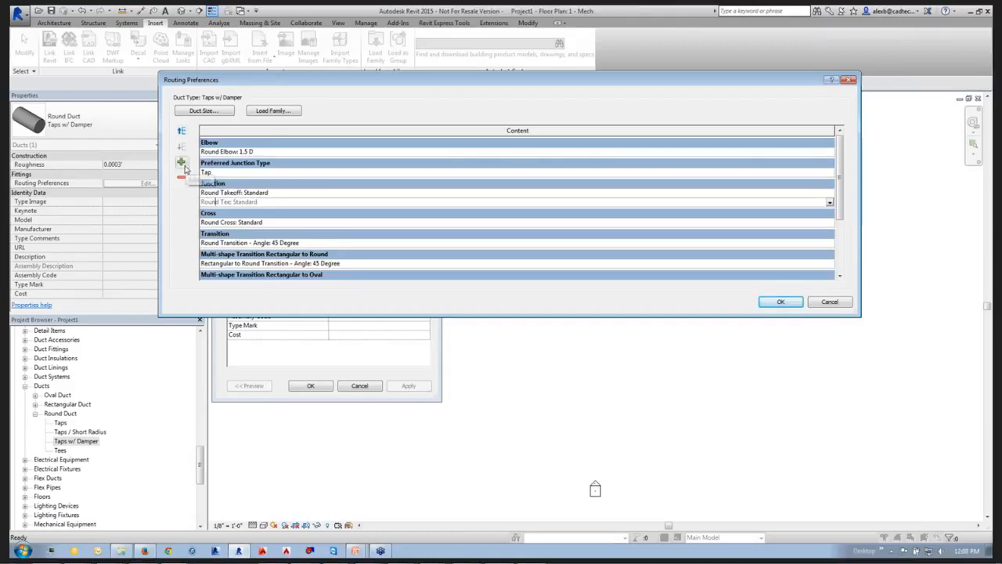
click(181, 163)
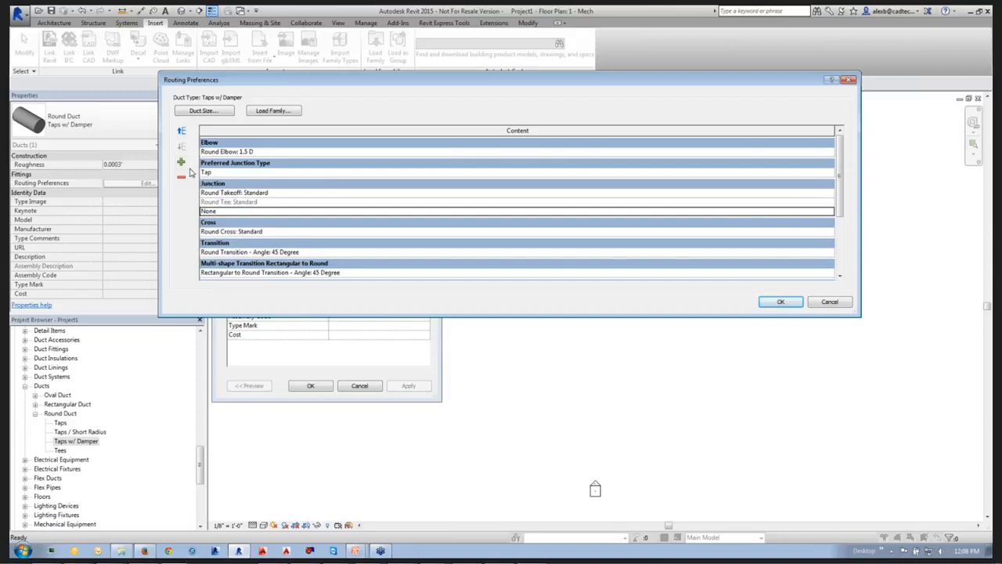
click(754, 213)
click(828, 210)
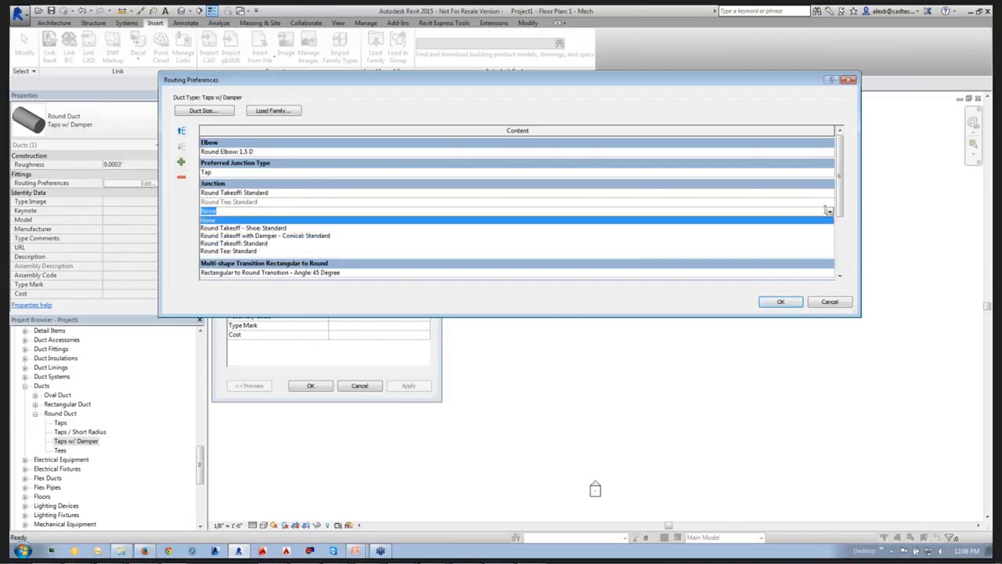
click(261, 236)
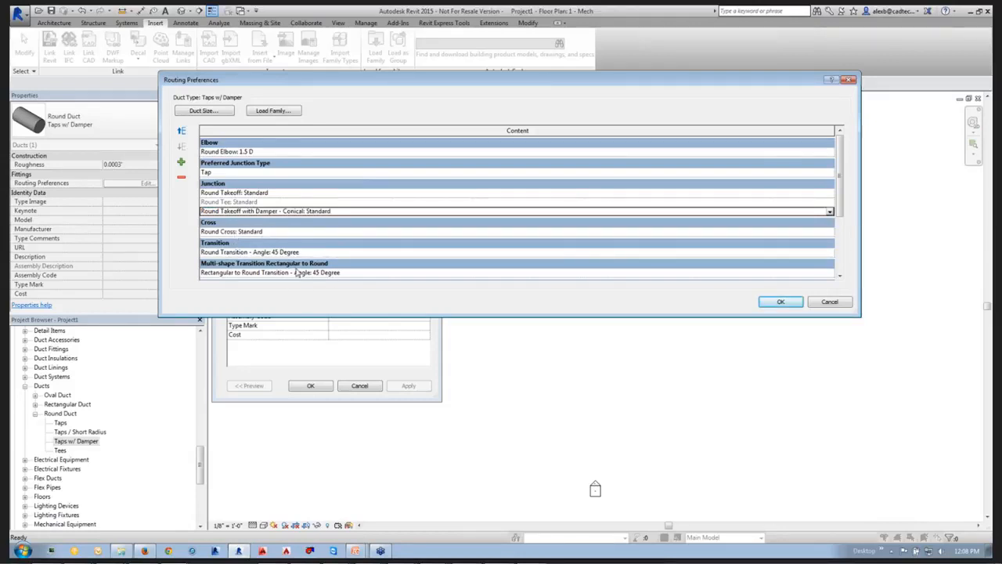
Move the conical damper takeoff to first place among the junctions and accept the routing preferences and type properties.
click(338, 212)
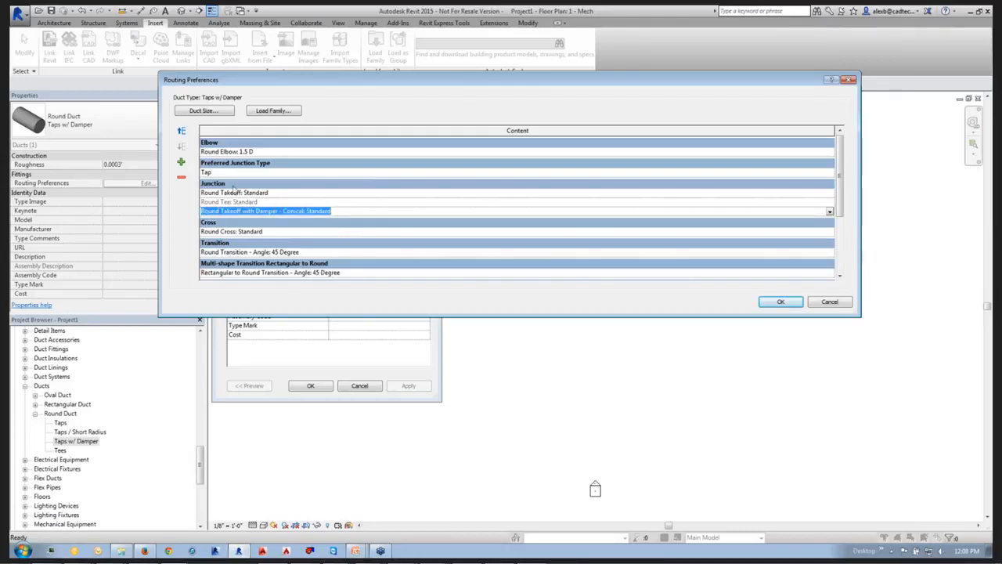
click(181, 132)
click(181, 131)
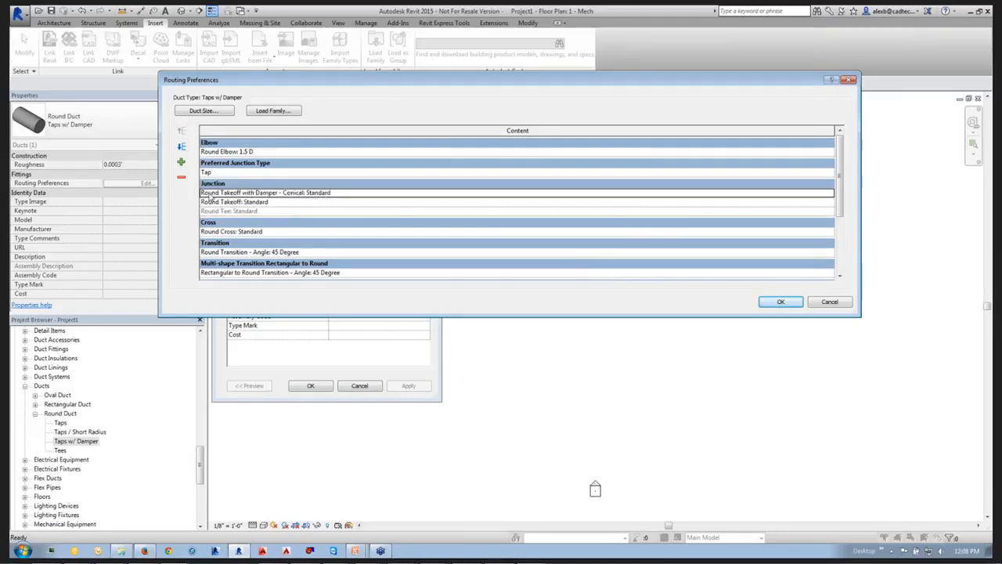
click(779, 301)
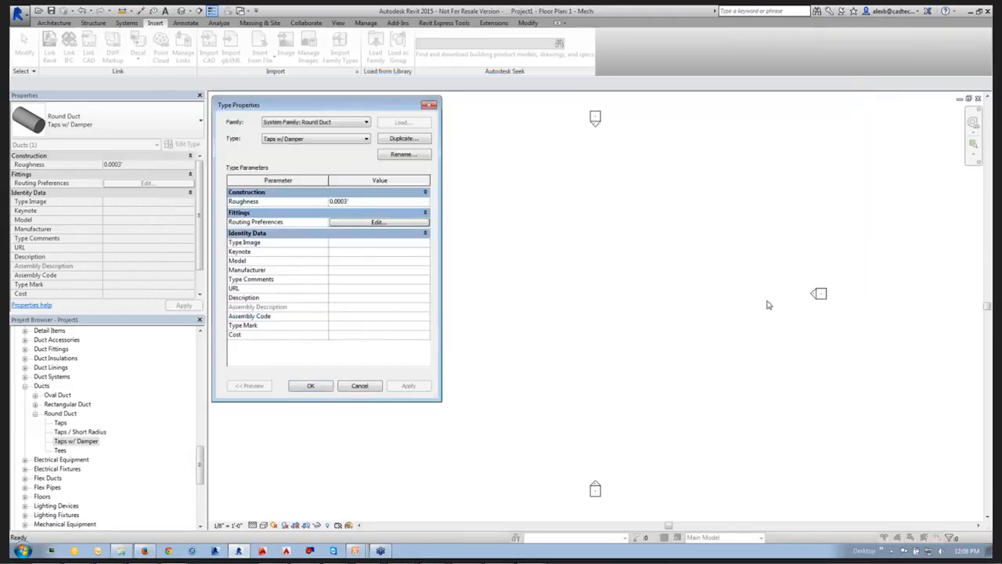
click(312, 386)
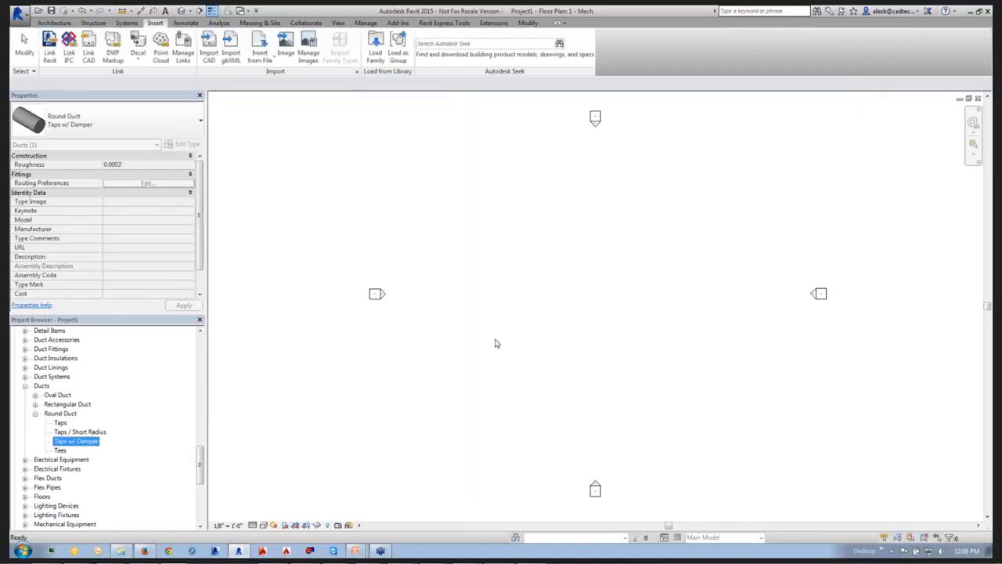
Draw a vertical rectangular duct 24" wide and about 32' 6" long in the open area of the mechanical floor plan.
click(474, 330)
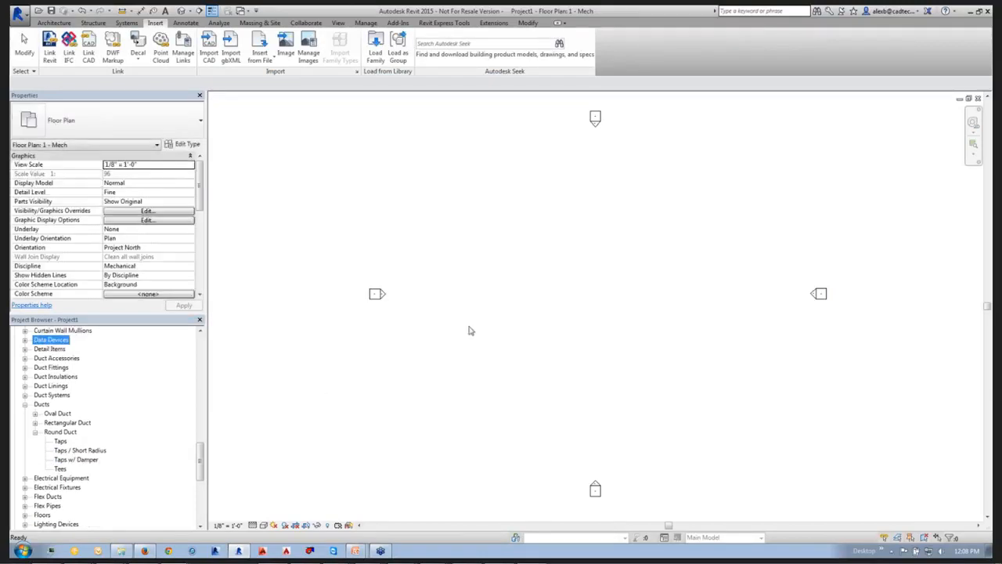
key(d)
key(t)
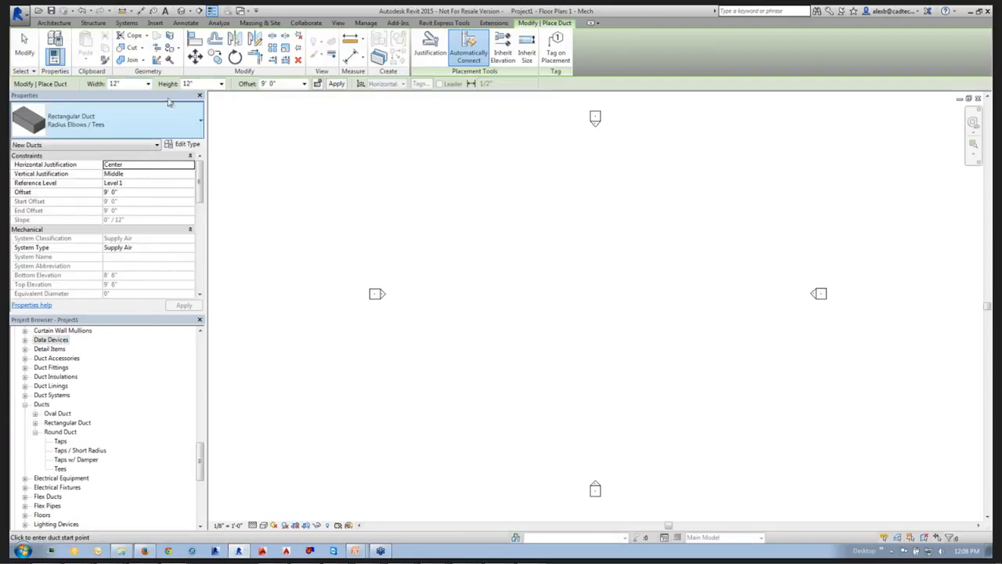
click(148, 83)
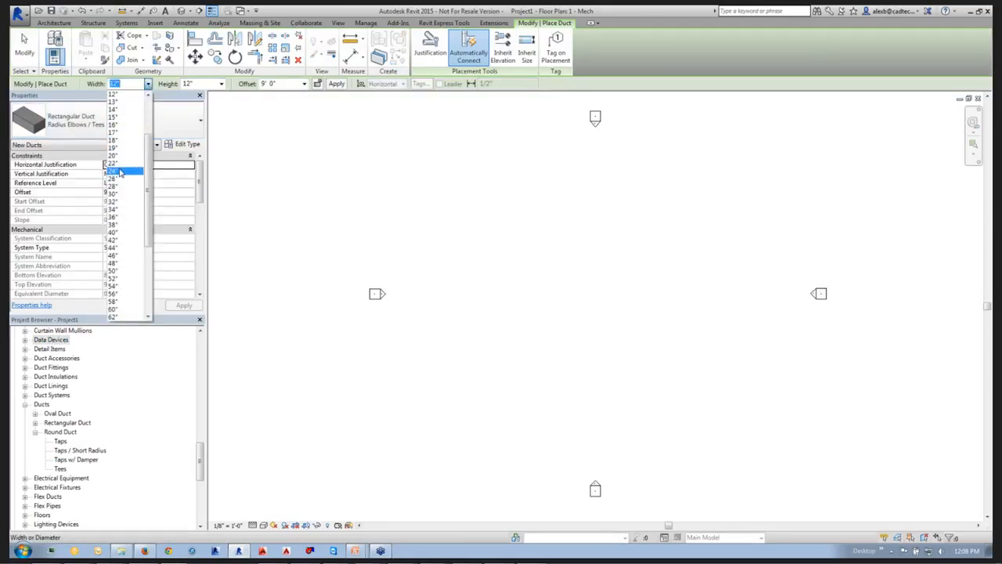
click(118, 170)
click(468, 341)
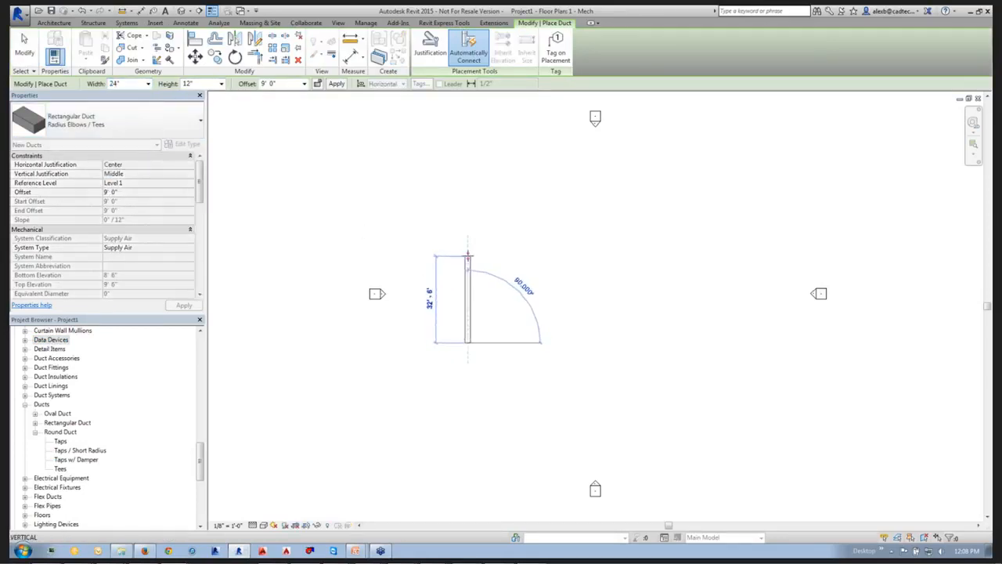
click(468, 256)
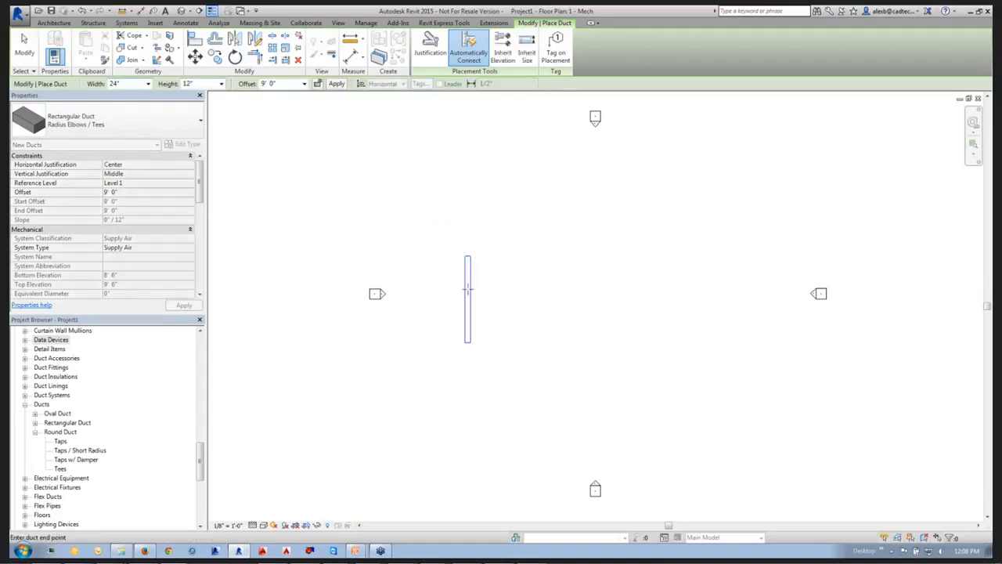
right_click(471, 290)
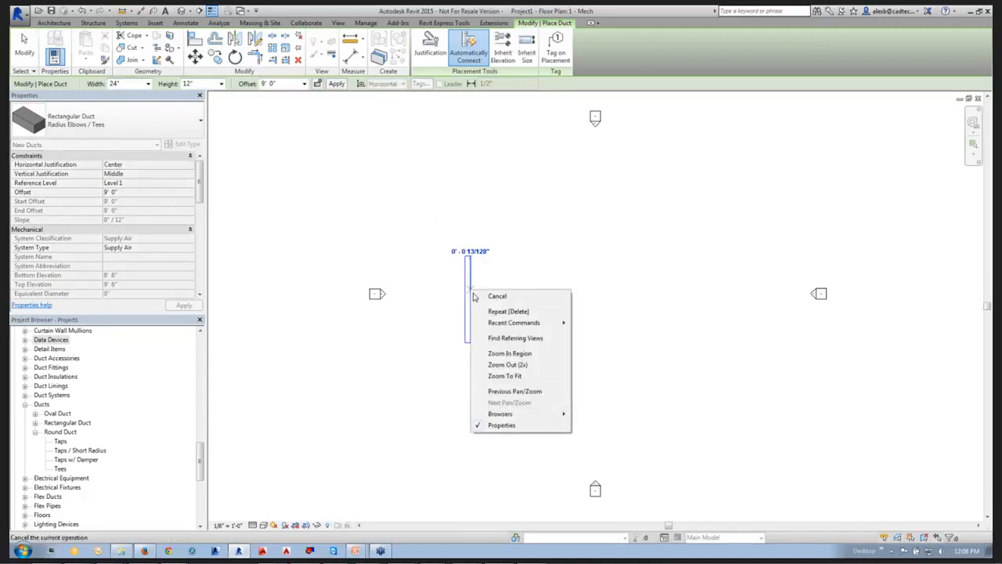
click(468, 302)
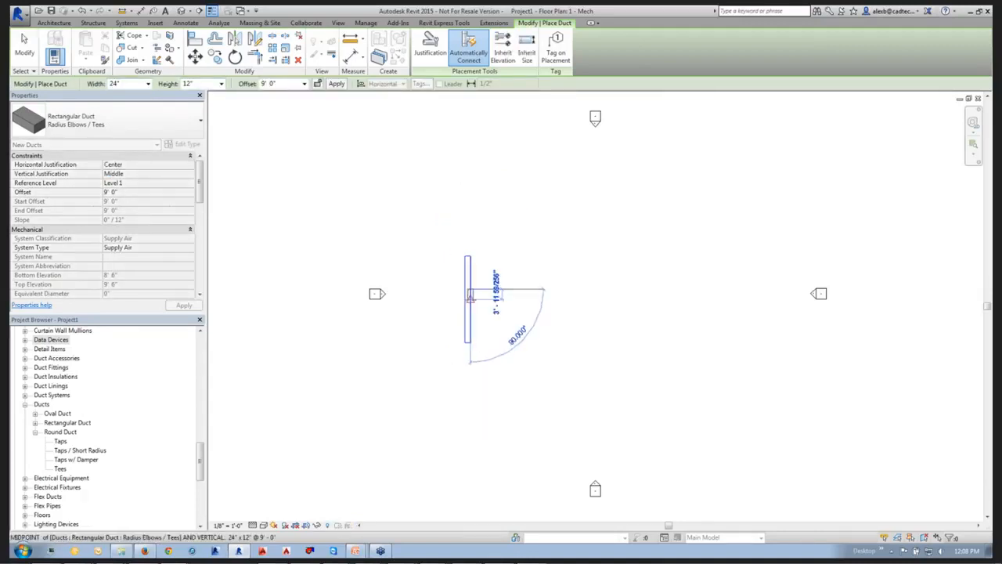
key(Escape)
right_click(471, 300)
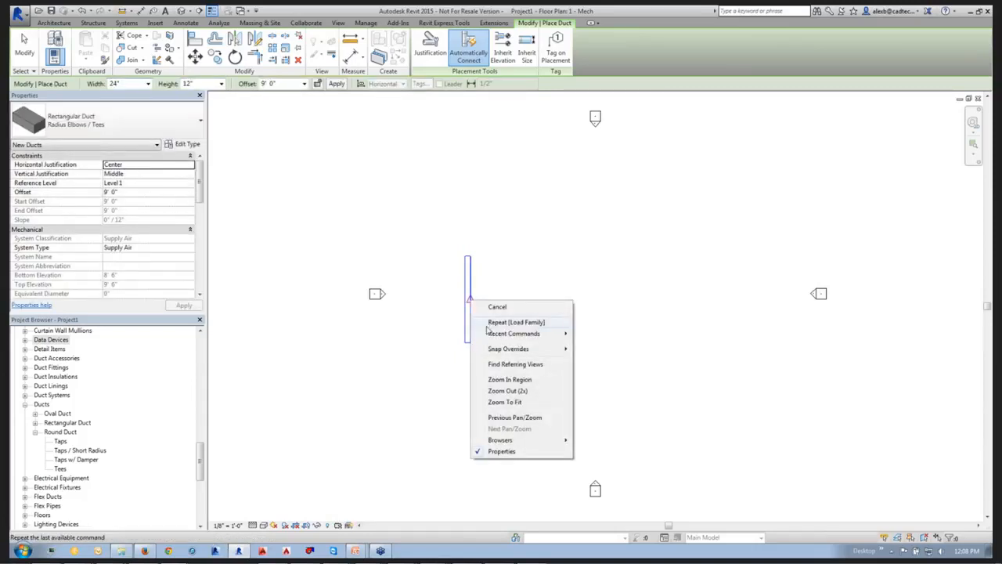
click(481, 307)
Draw a horizontal 12" Taps w/ Damper round duct about 10' 6" long, branching off the right side of the rectangular main.
right_click(472, 295)
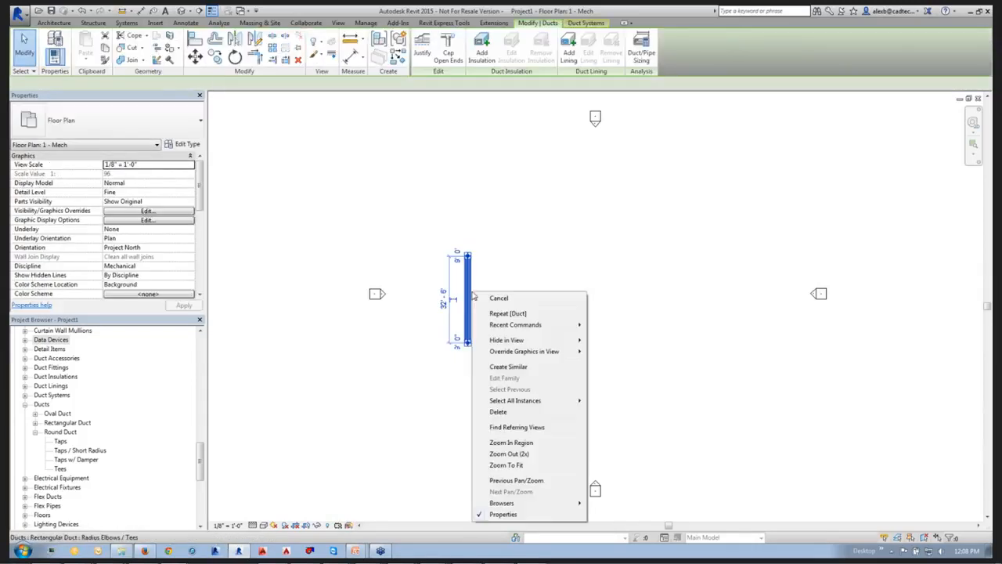
click(492, 367)
click(125, 127)
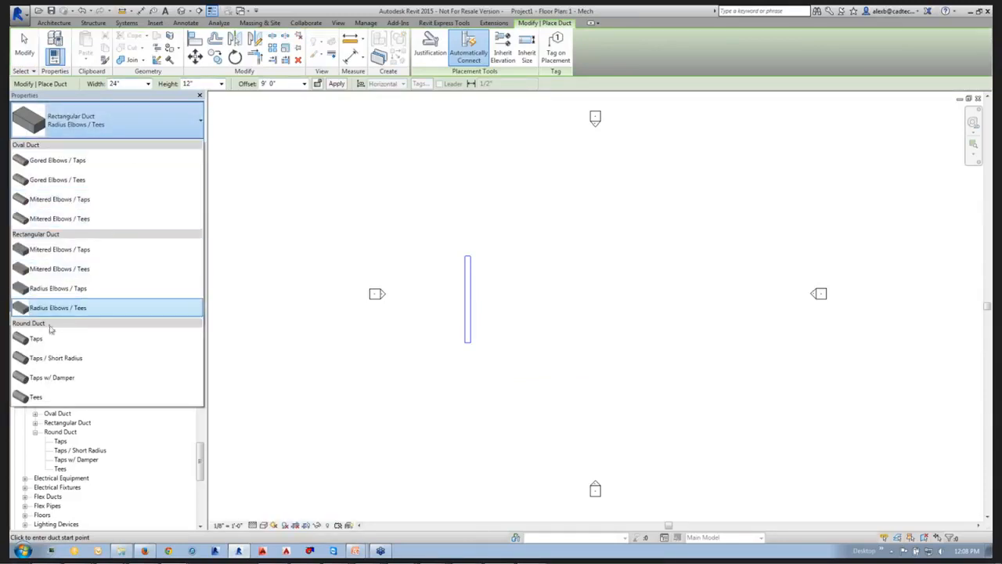
click(58, 380)
scroll(470, 283, up, 3)
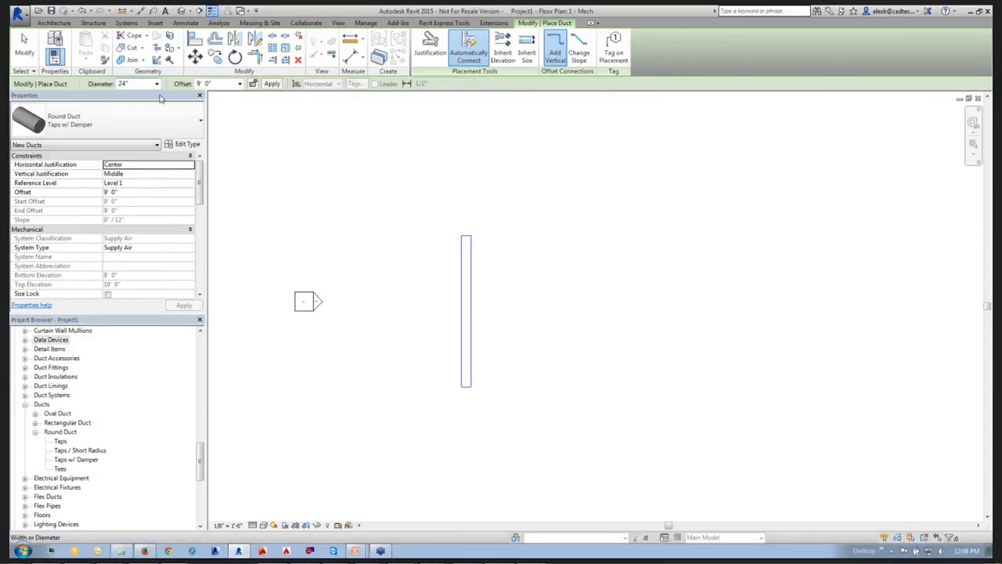
click(156, 84)
scroll(141, 188, down, 3)
scroll(160, 192, up, 4)
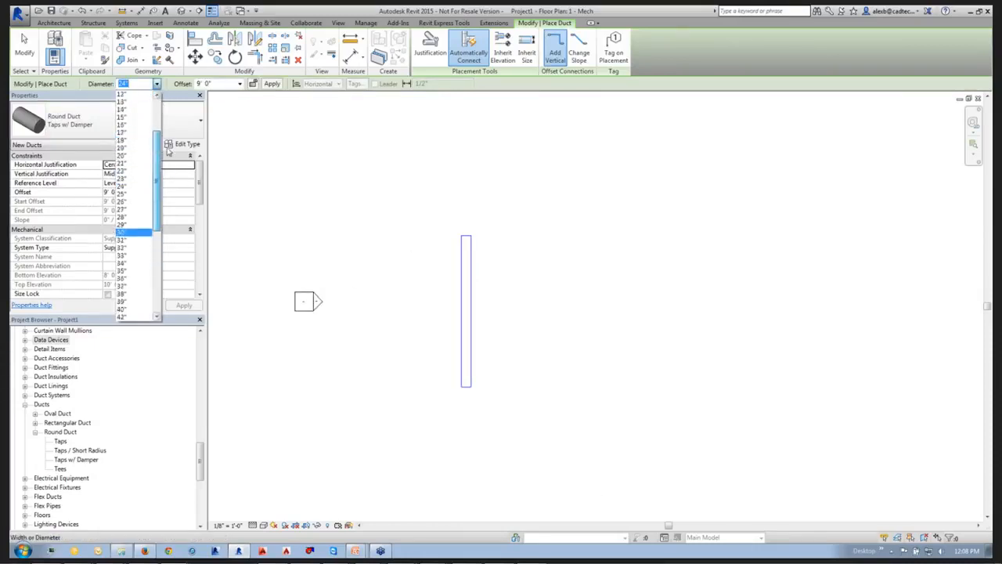
click(127, 95)
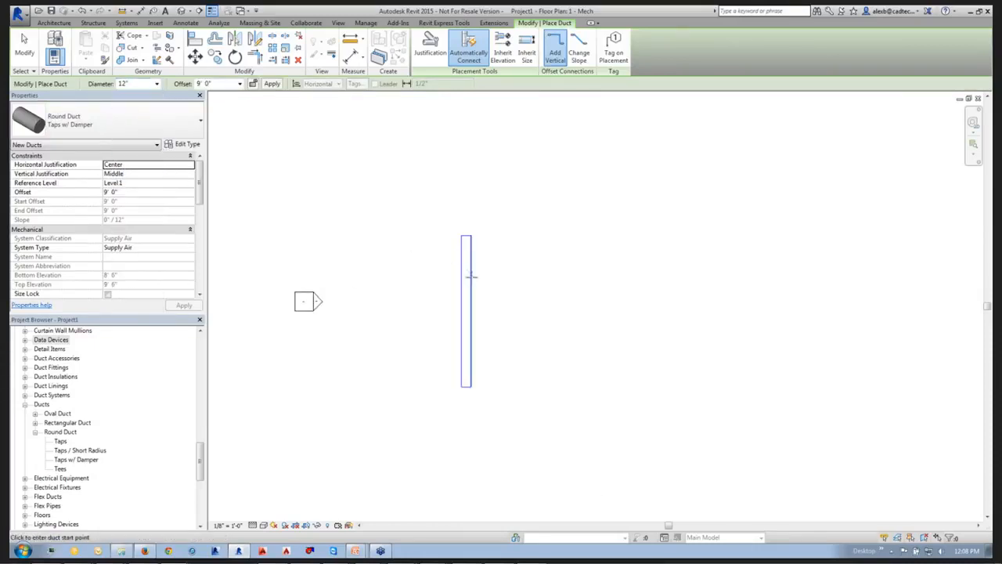
click(470, 279)
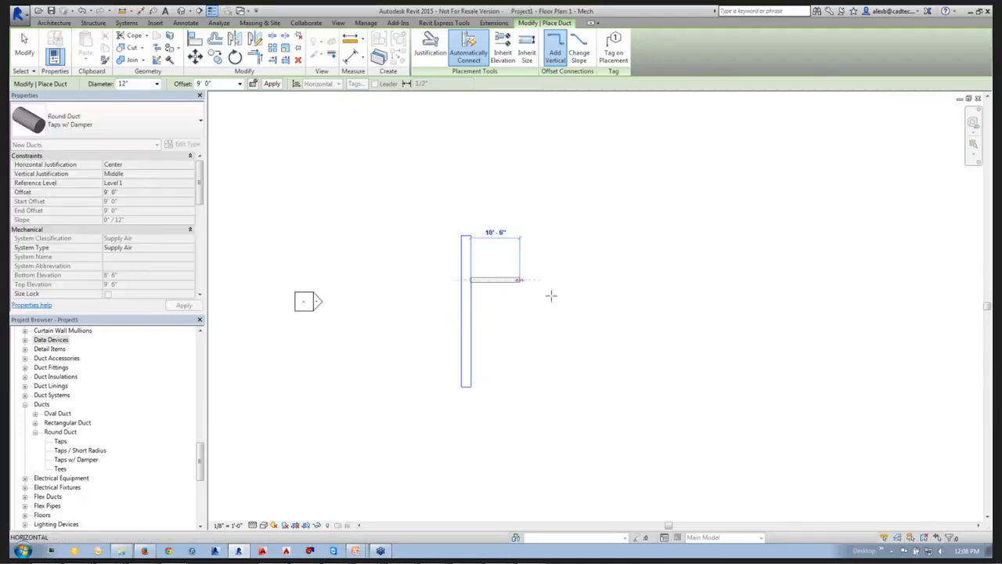
click(521, 280)
Draw a second 12" round branch of type Taps off the main, below the first branch and ending in line with it.
scroll(468, 282, up, 3)
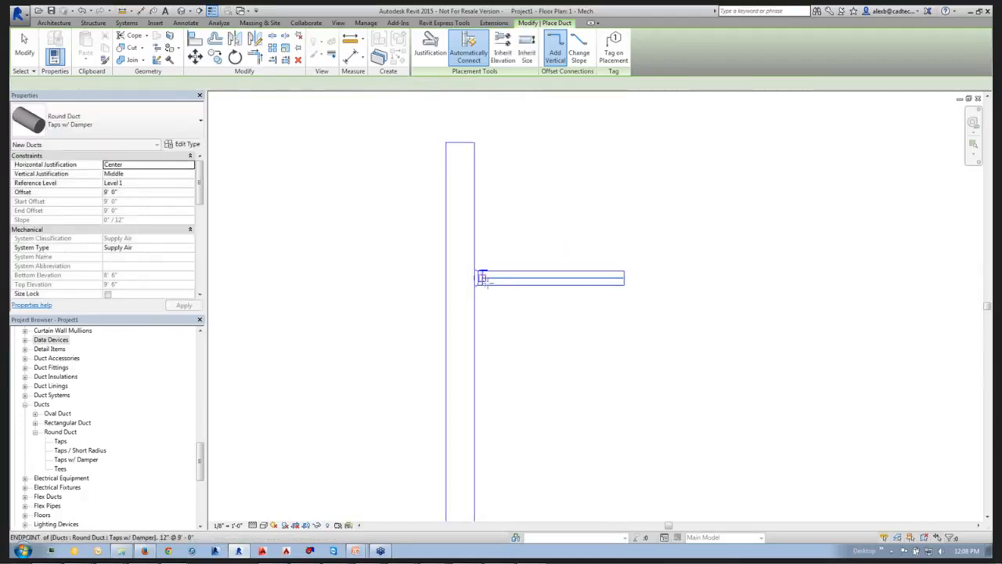
scroll(479, 282, up, 4)
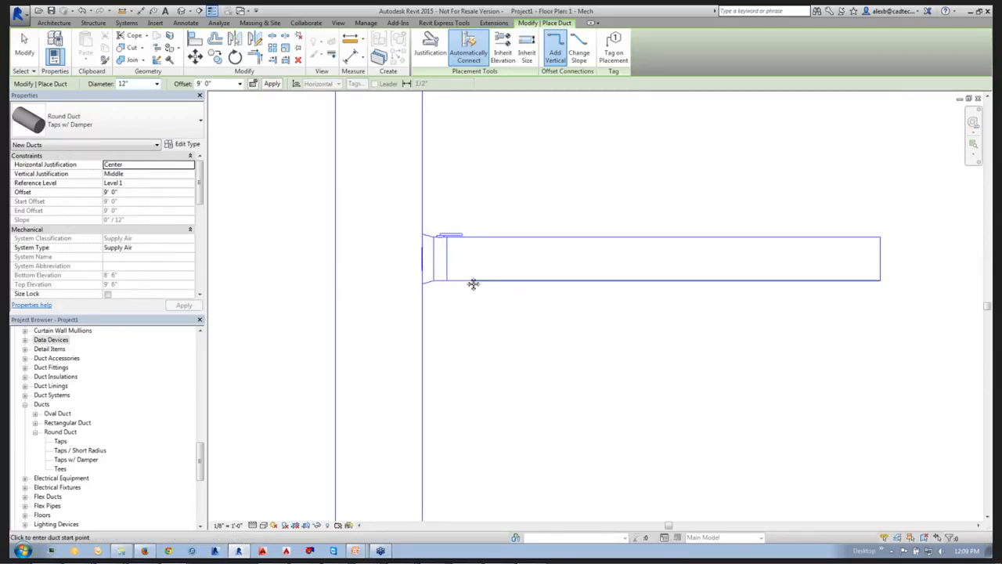
middle_drag(474, 284, 445, 275)
scroll(462, 203, down, 2)
scroll(438, 280, down, 1)
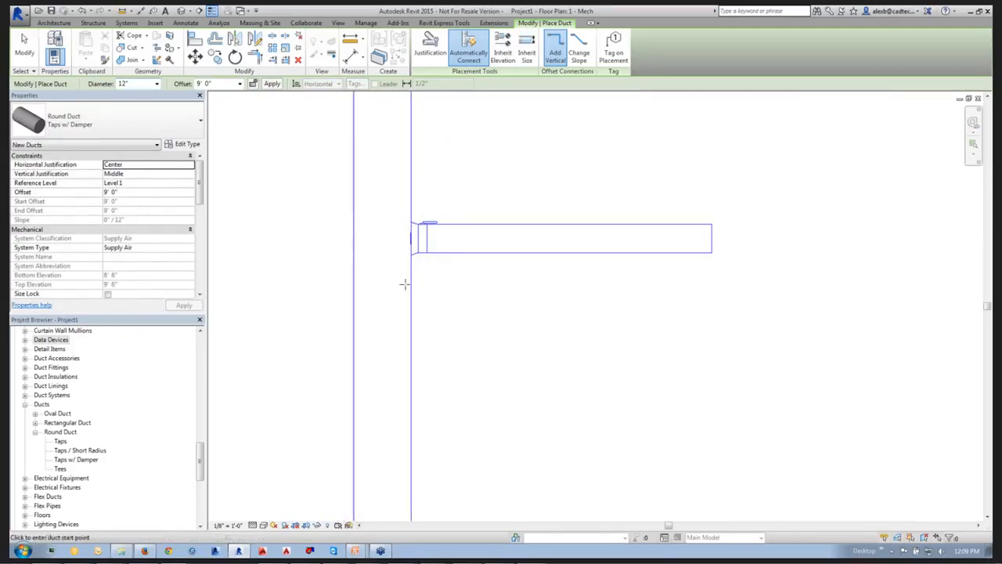
click(173, 132)
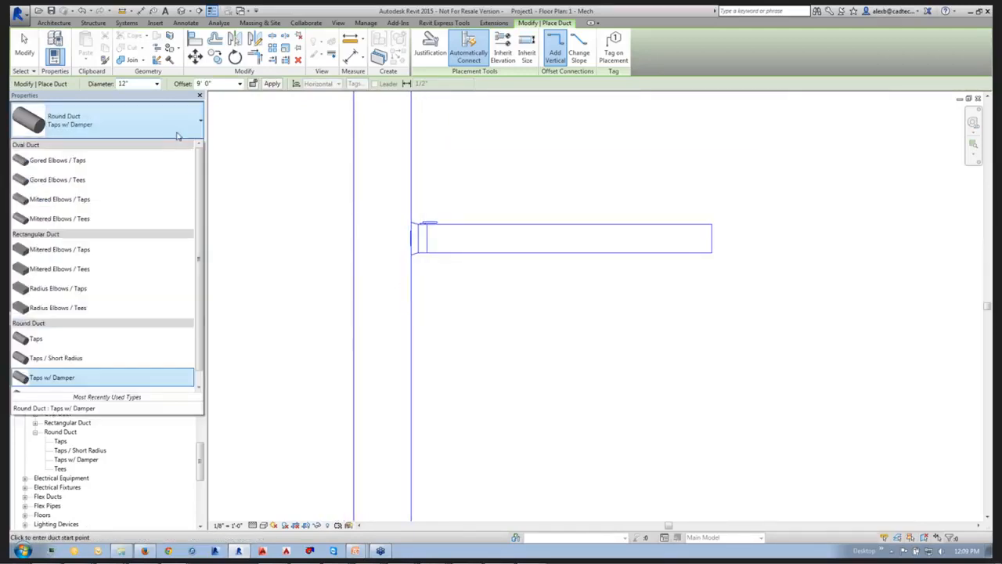
click(51, 338)
click(410, 337)
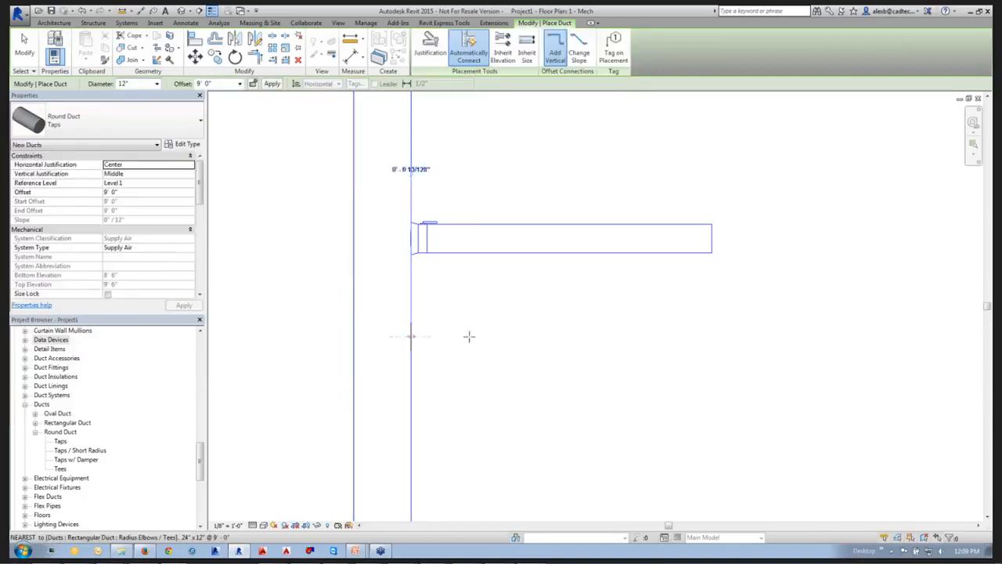
click(712, 336)
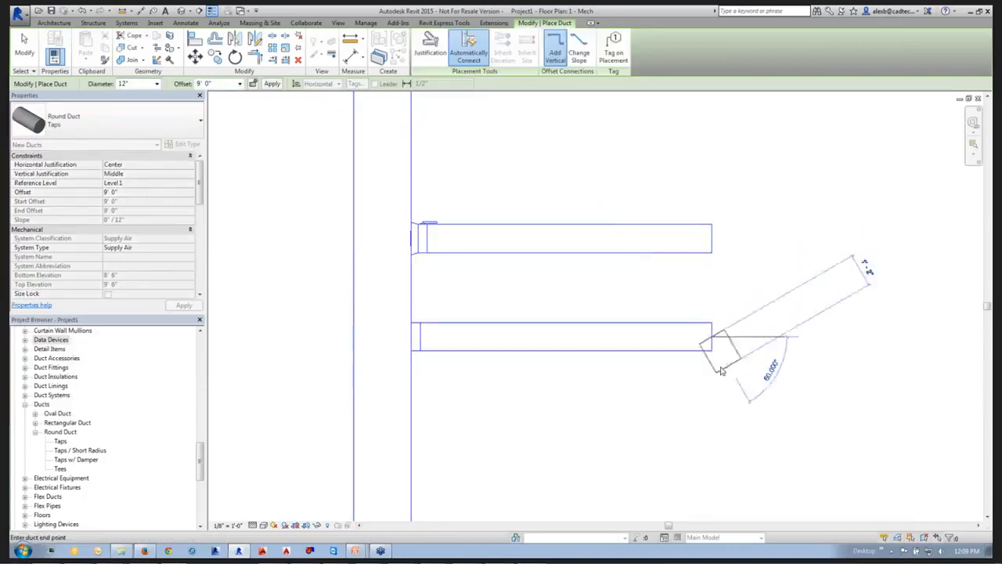
key(Escape)
key(Escape)
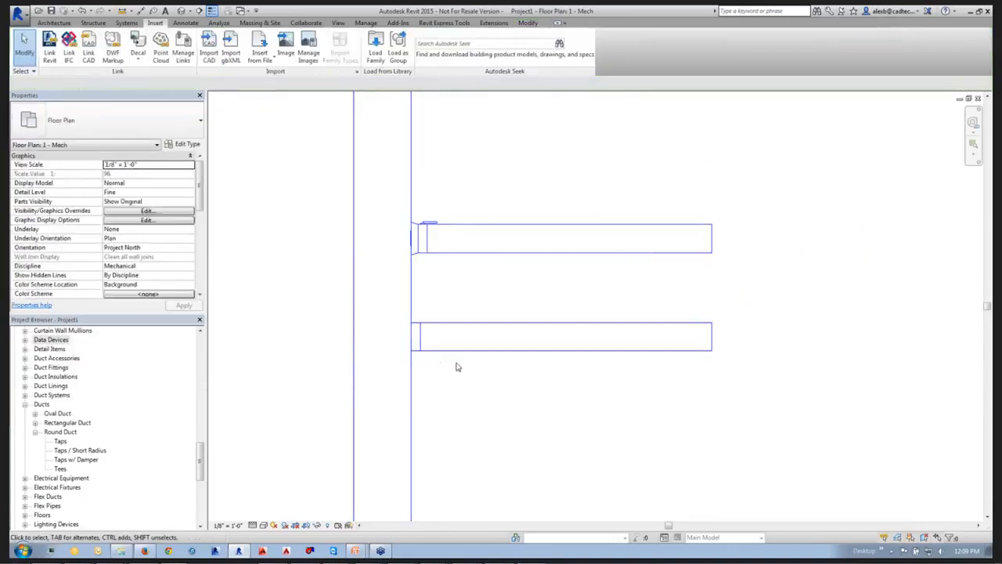
Swap the second branch's takeoff for Round Takeoff with Damper - Conical: Standard, disconnecting the fitting from the network.
click(416, 353)
click(156, 114)
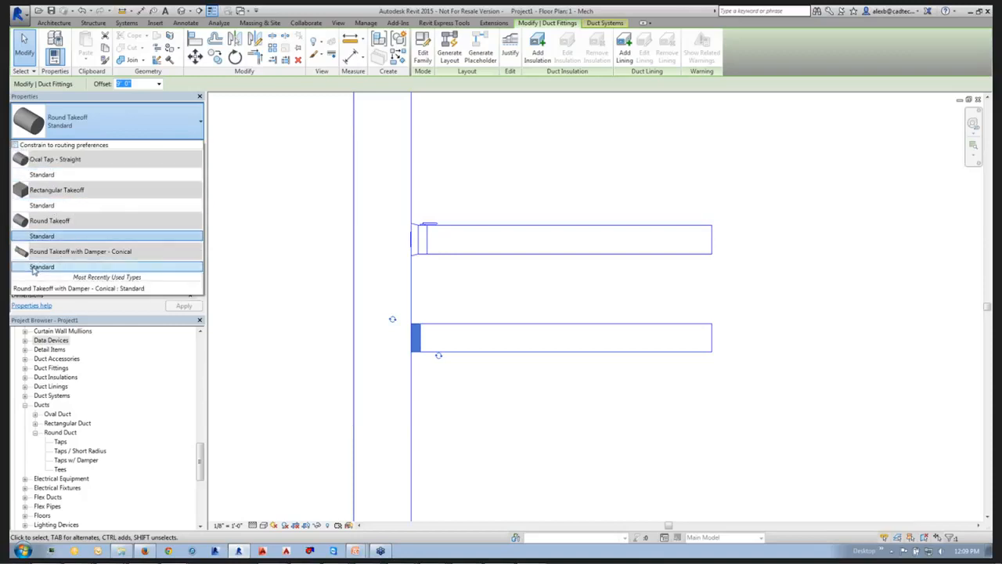
click(34, 267)
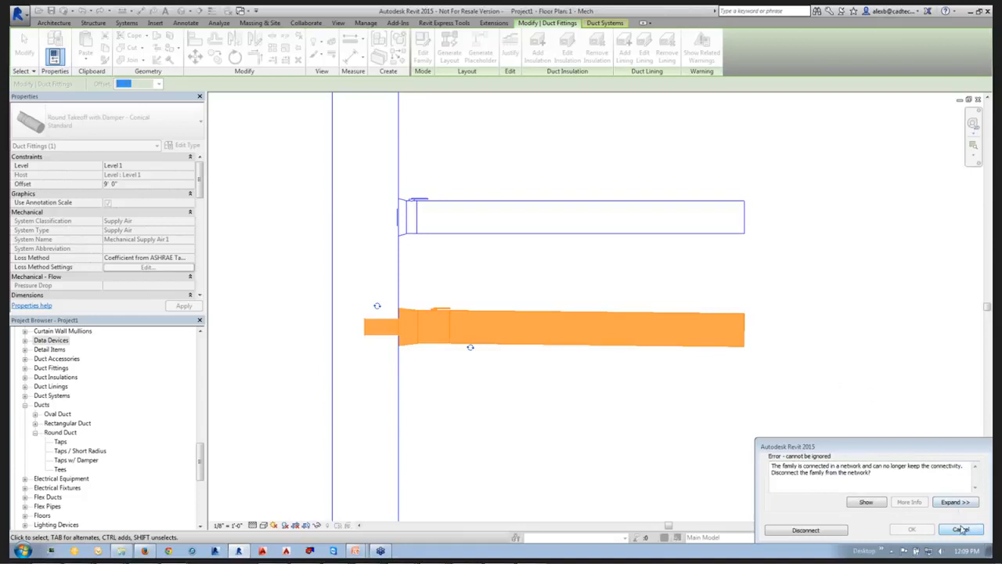
click(794, 530)
key(Escape)
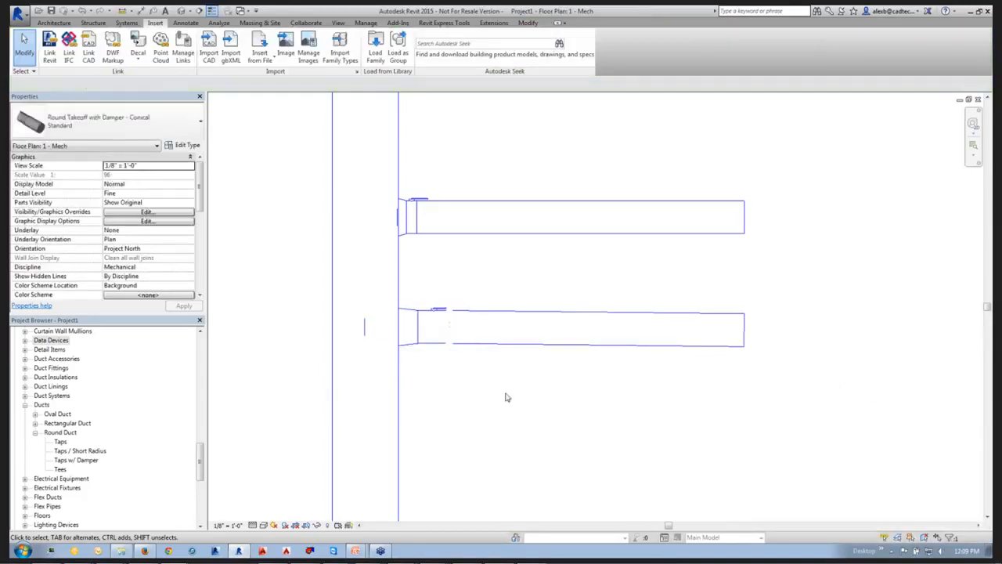
Reconnect the second branch duct to its damper takeoff and straighten the duct by moving its free end.
click(465, 345)
drag(465, 345, 447, 326)
click(678, 384)
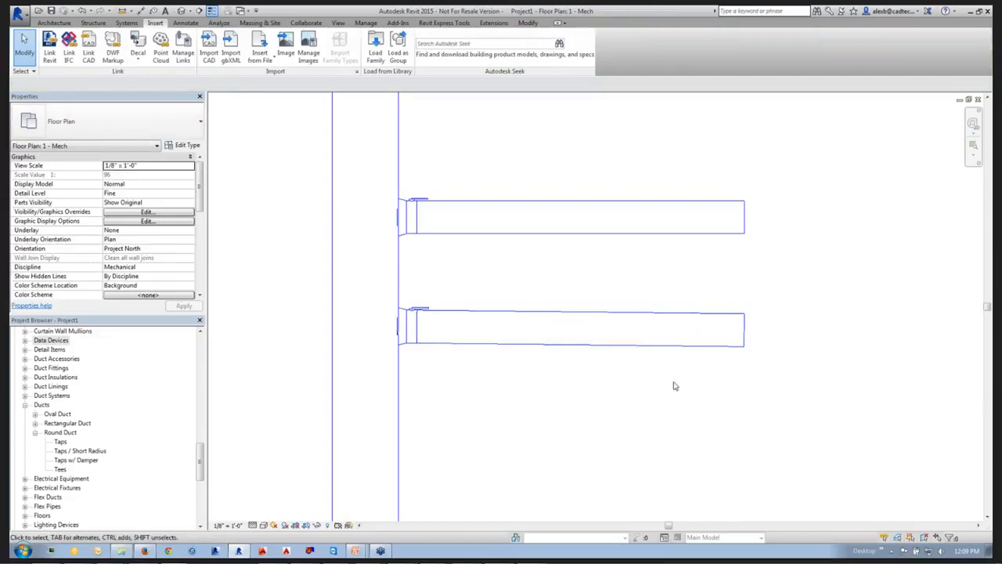
click(747, 336)
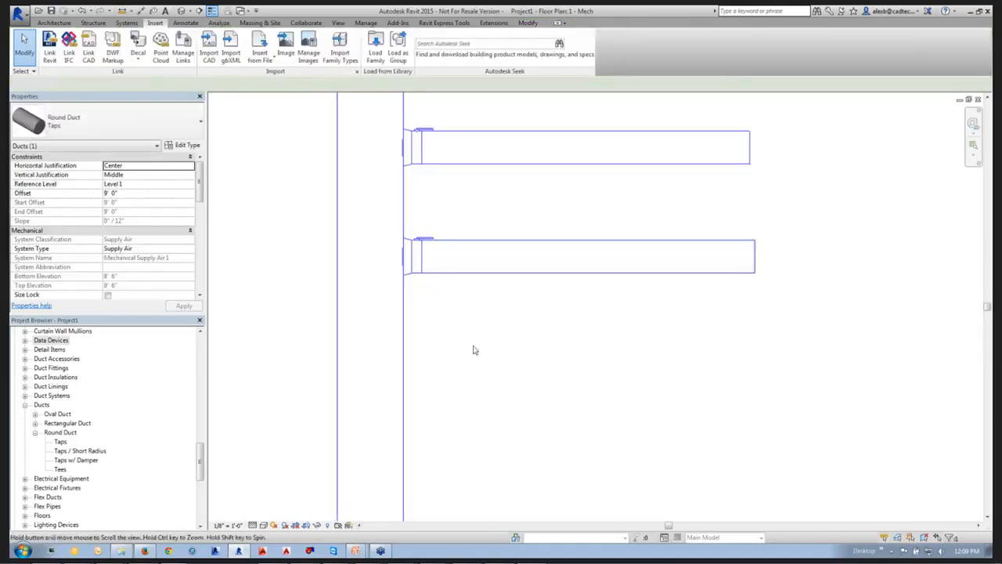
Draw a third branch off the main below the other two as a 12" Taps w/ Damper round duct about 10' 2" long.
right_click(404, 351)
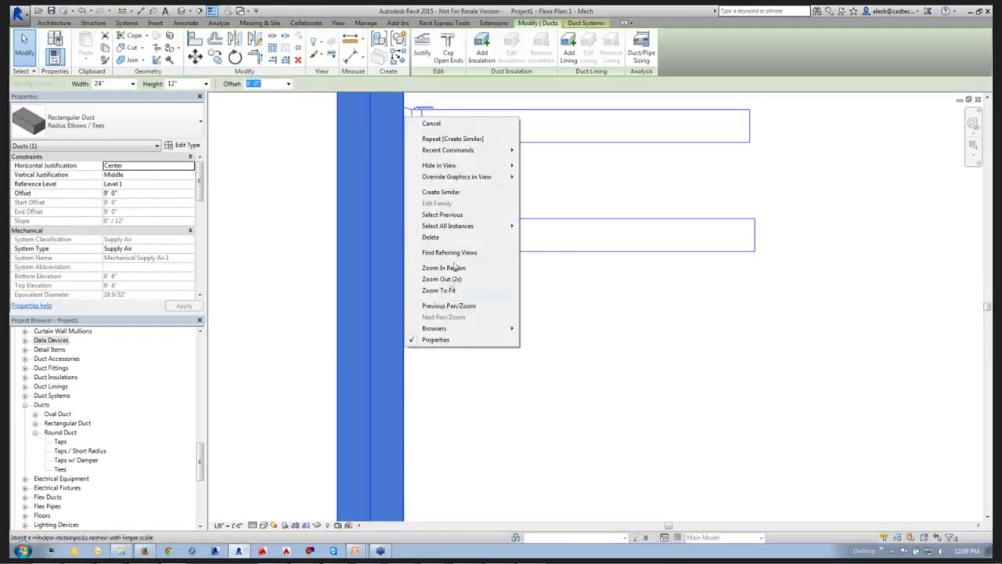
click(458, 195)
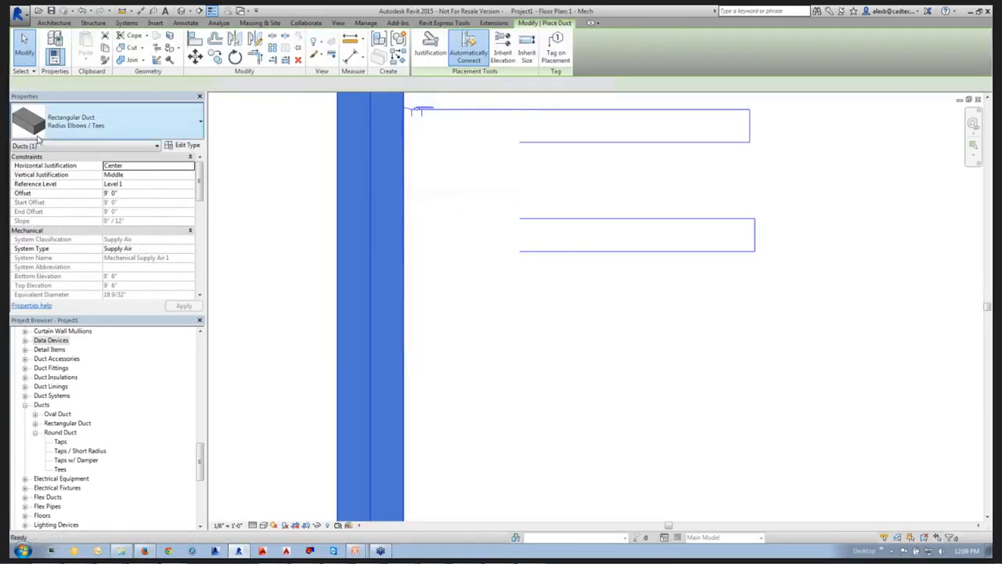
click(116, 122)
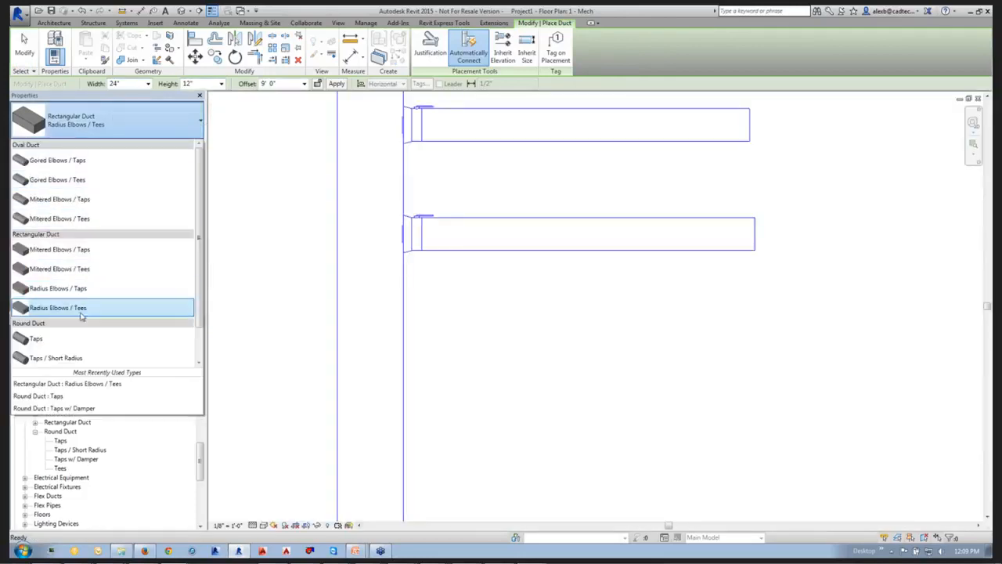
scroll(73, 345, down, 2)
click(68, 341)
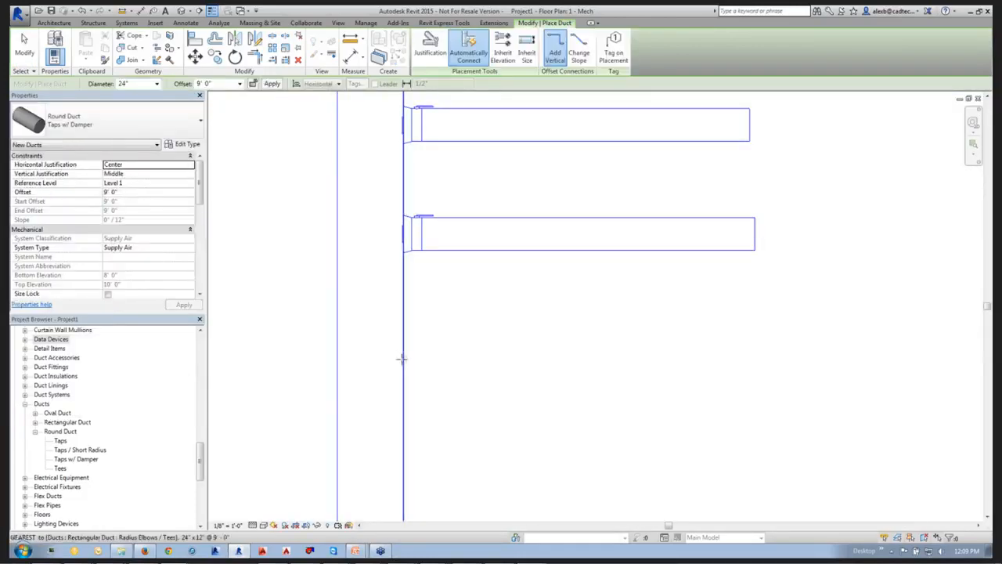
click(402, 358)
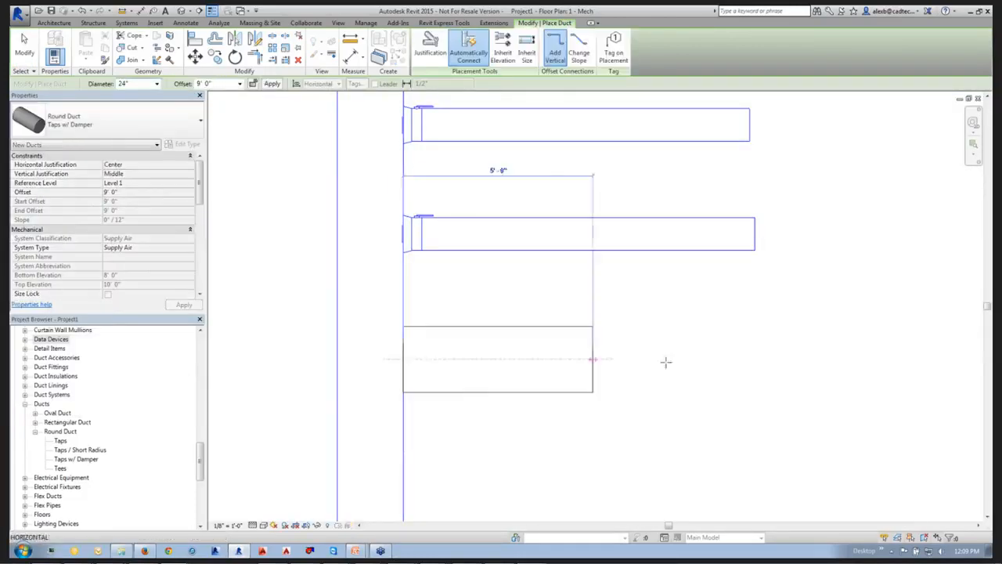
click(158, 83)
scroll(137, 137, up, 3)
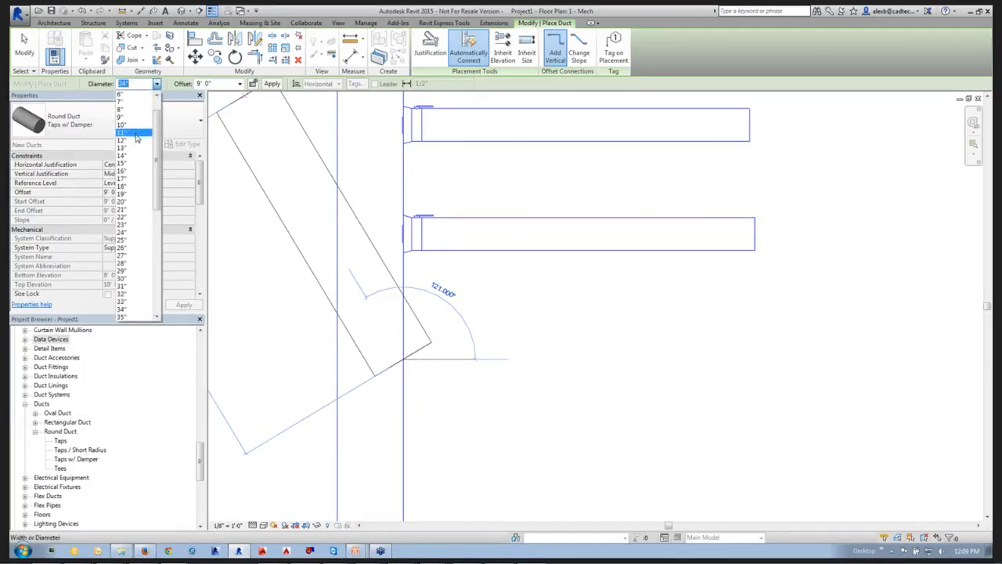
click(134, 141)
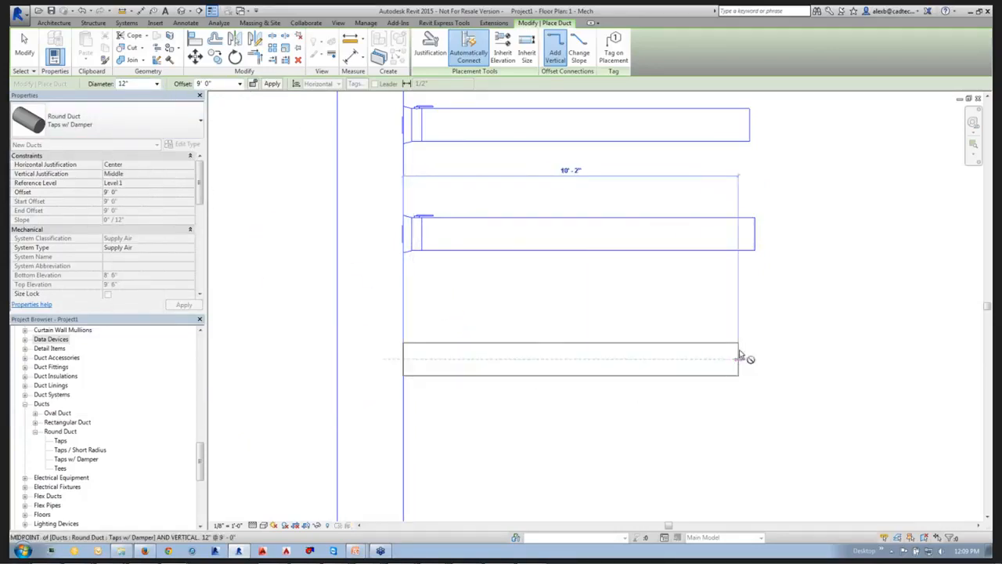
click(740, 357)
key(Escape)
scroll(741, 363, down, 2)
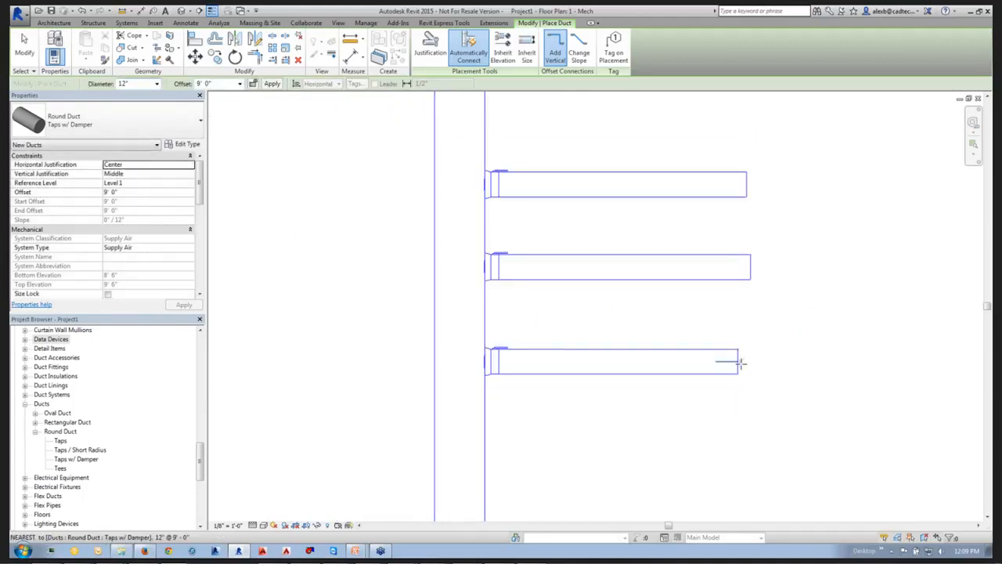
scroll(680, 407, down, 3)
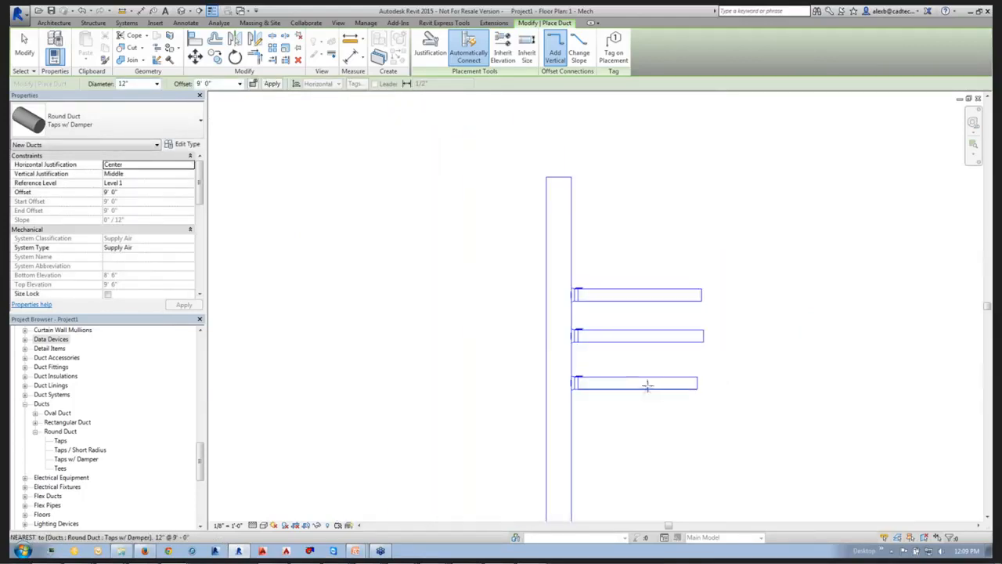
middle_drag(684, 381, 592, 360)
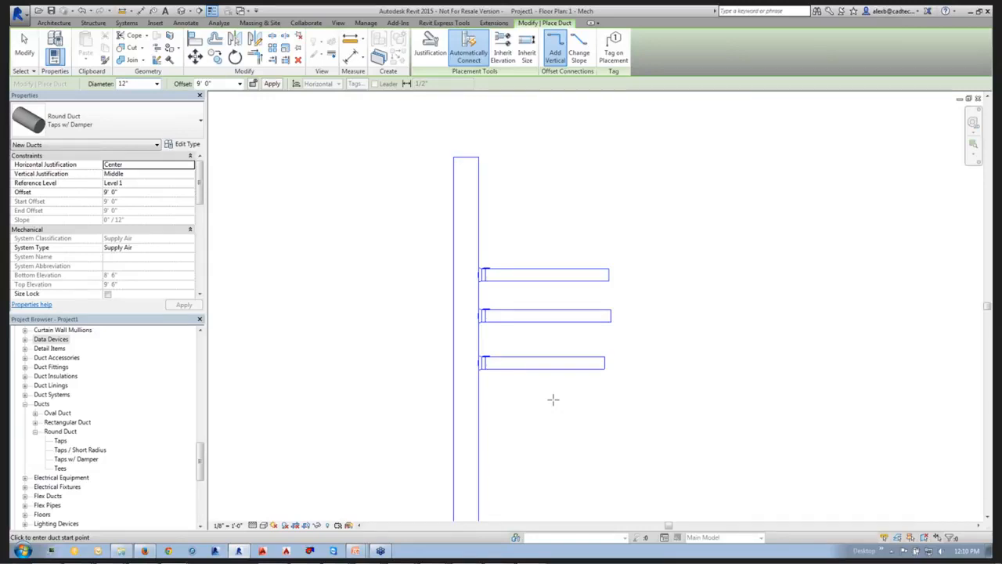
key(Escape)
key(Escape)
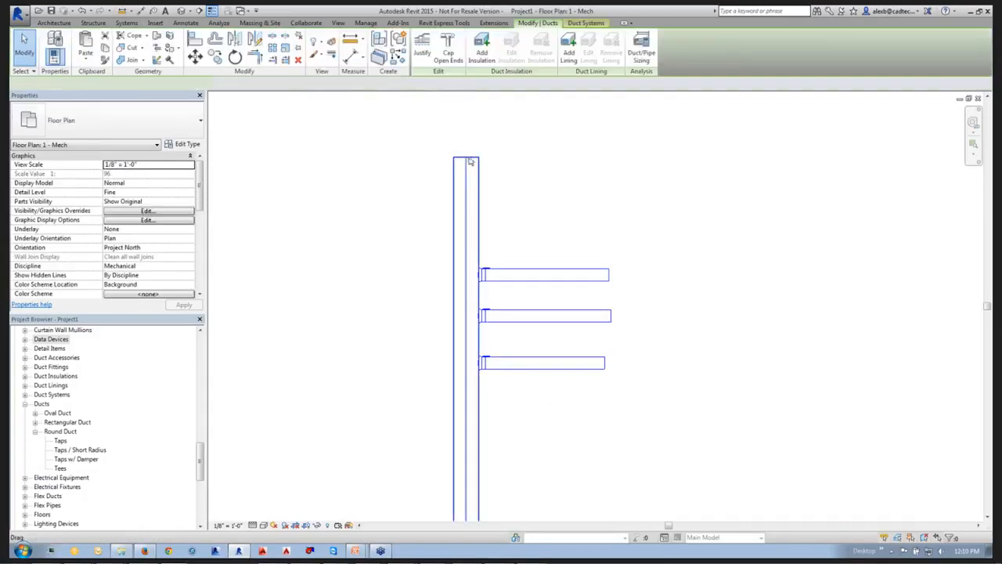
Change the rectangular main duct's type to Mitered Elbows / Taps.
click(466, 164)
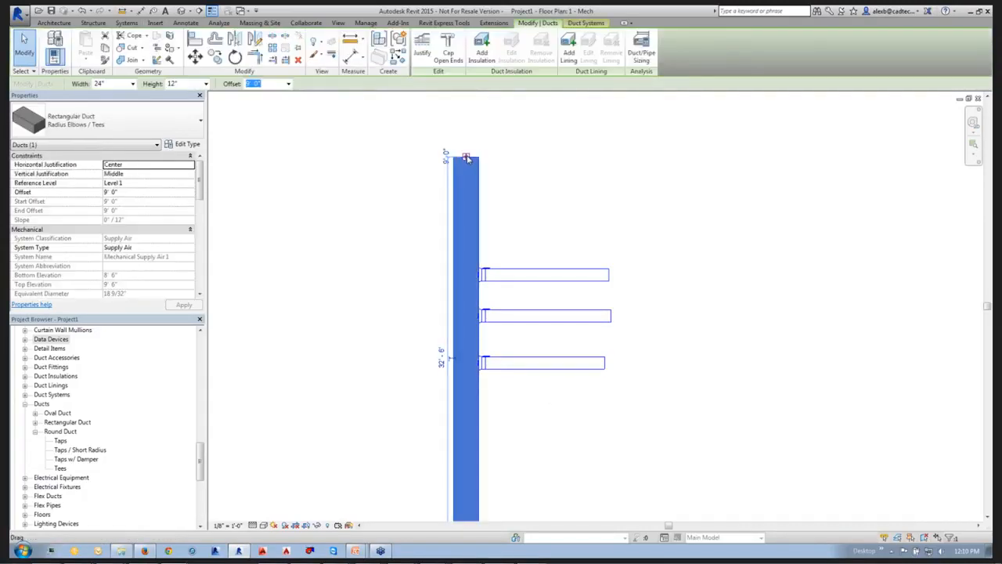
click(85, 130)
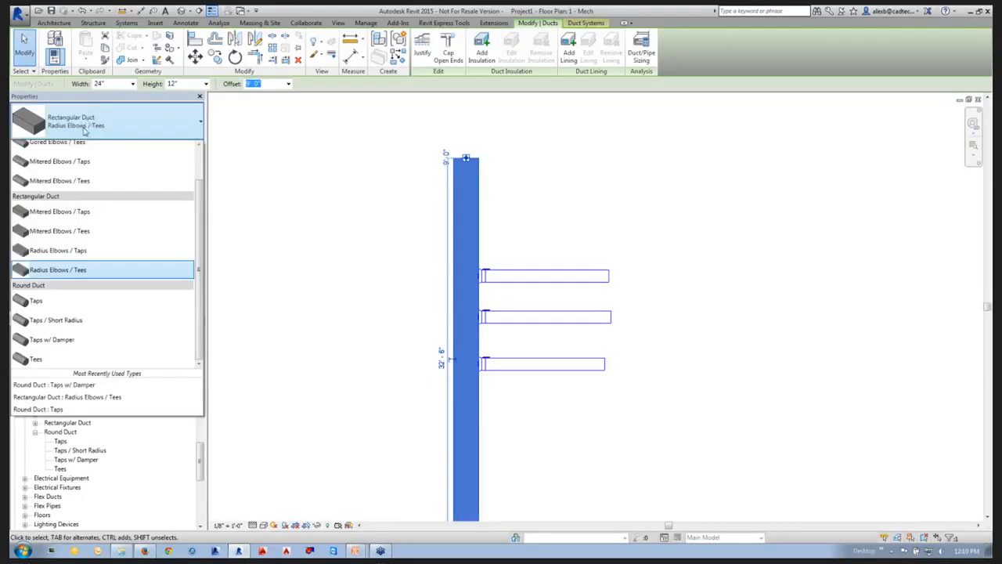
click(88, 223)
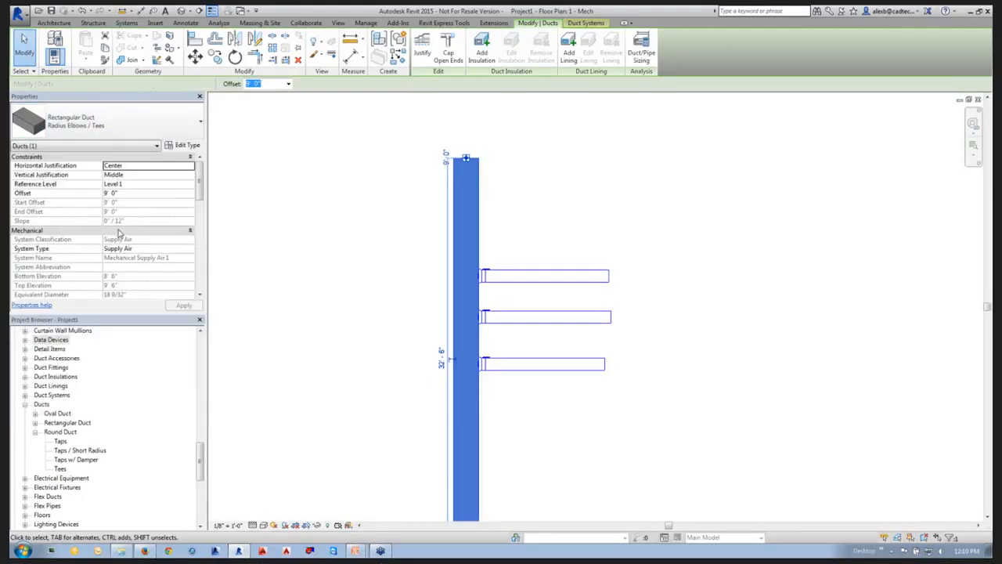
Draw a 24" x 12" rectangular duct about 17' 9" long from the main's upper end, turning 90 degrees to the right.
right_click(466, 156)
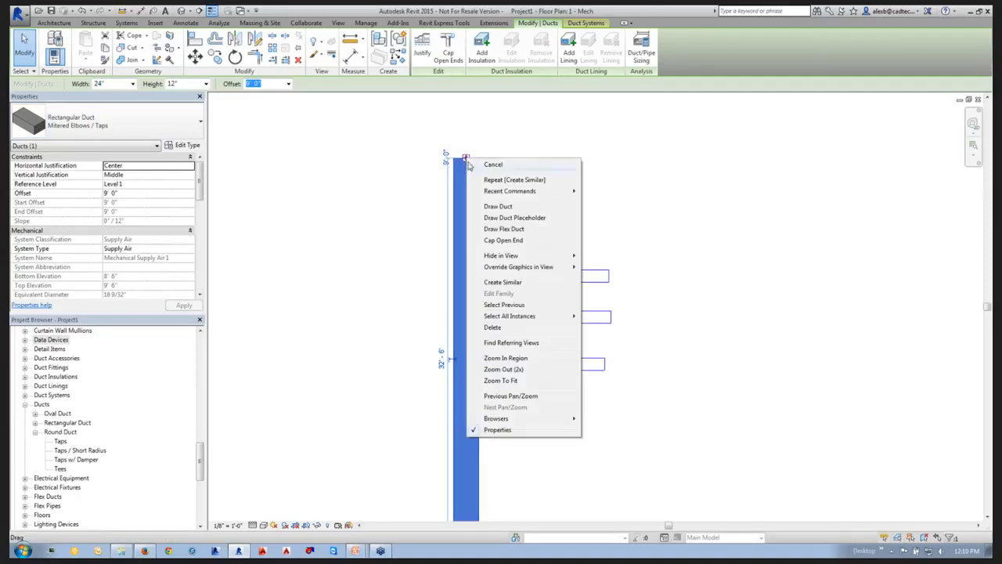
click(505, 209)
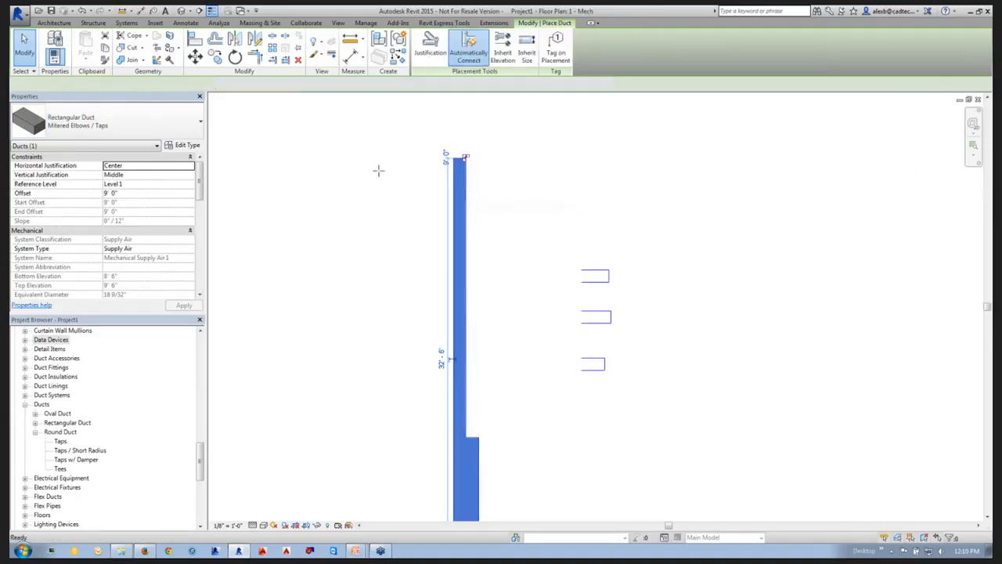
click(699, 158)
key(Escape)
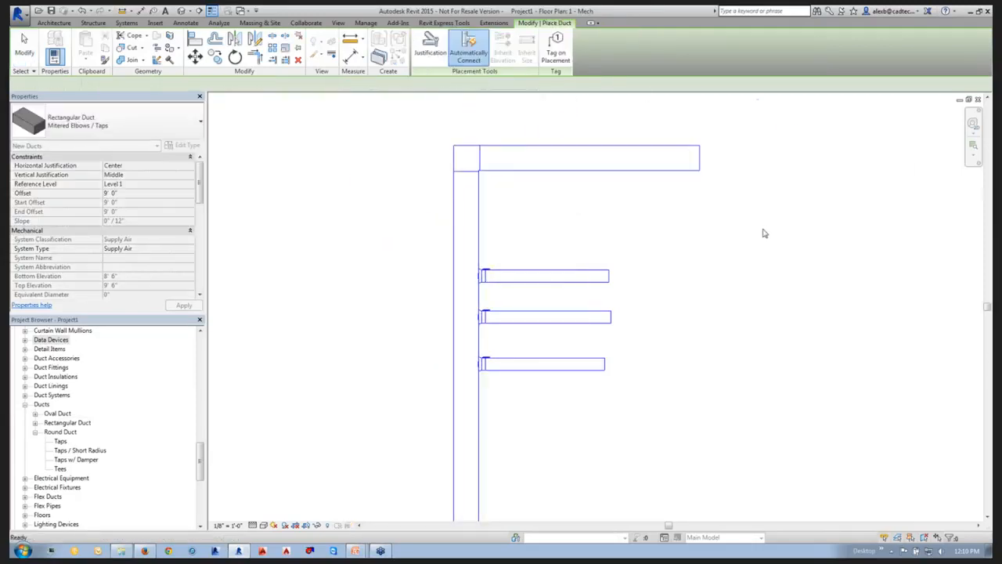
scroll(671, 268, down, 4)
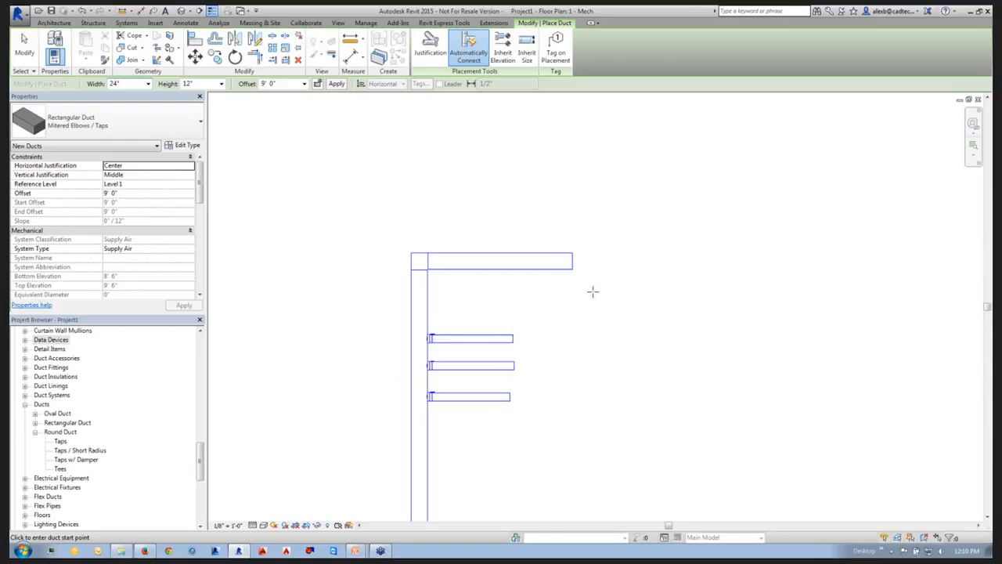
Duplicate the rectangular duct type Mitered Elbows / Taps in the project's duct families.
click(35, 422)
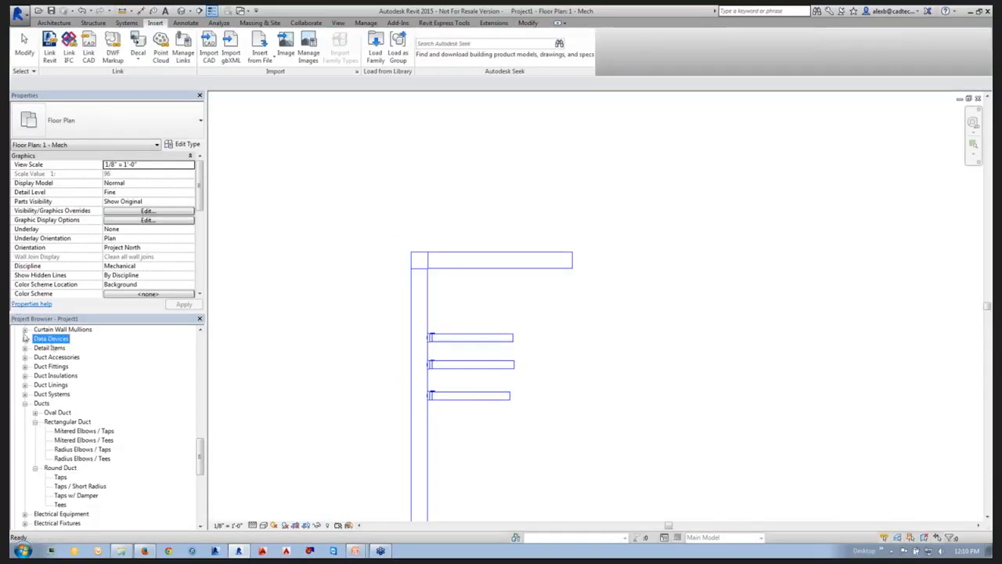
right_click(87, 431)
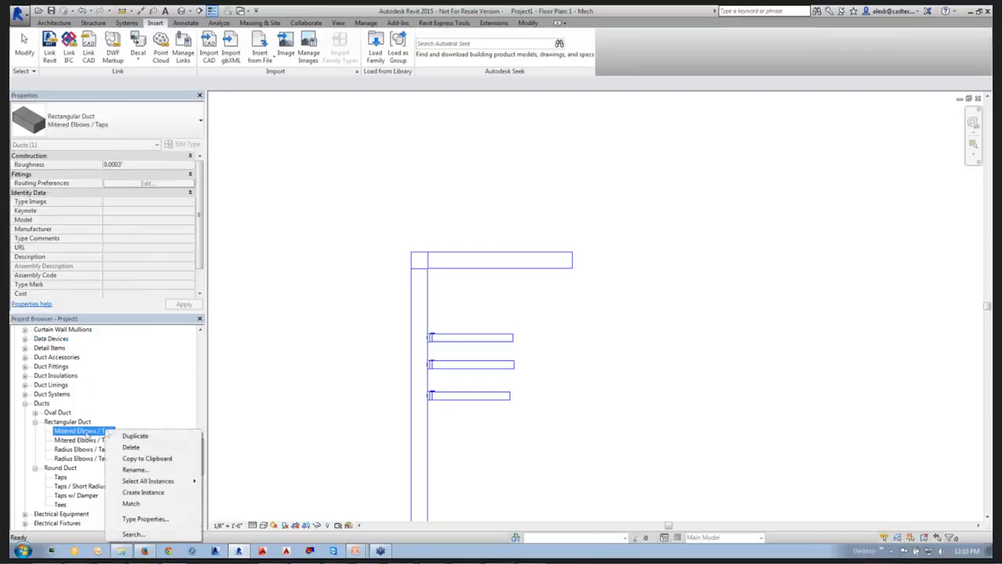
click(123, 436)
click(114, 440)
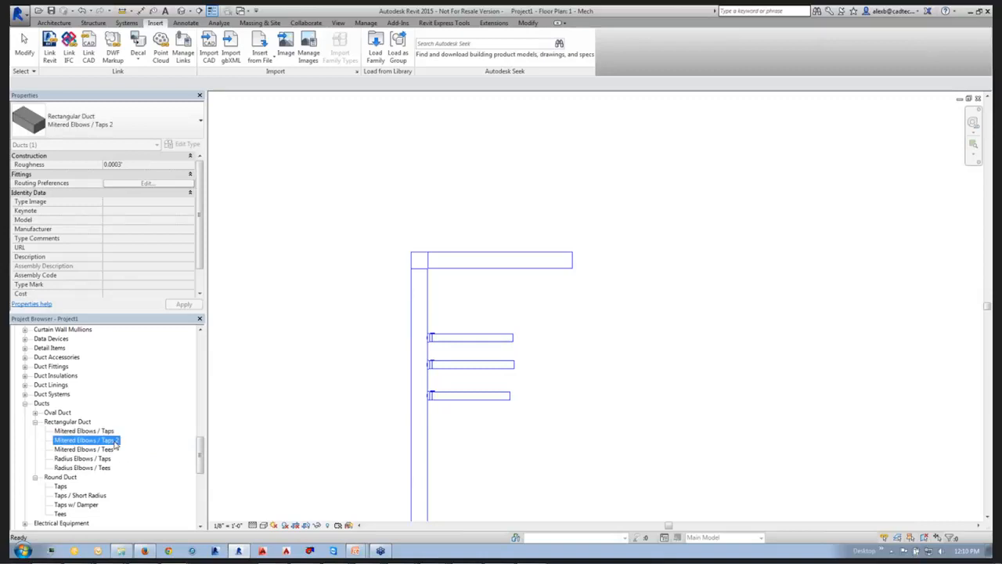
Rename the duplicated rectangular duct type as Mitered Elbows / Taps w/ Turning Vanes.
right_click(116, 442)
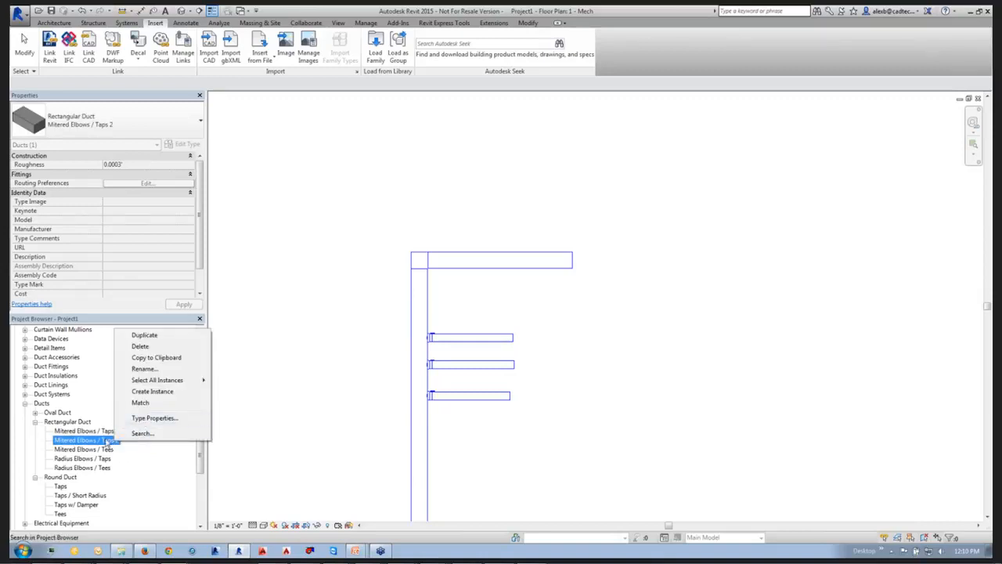
click(144, 367)
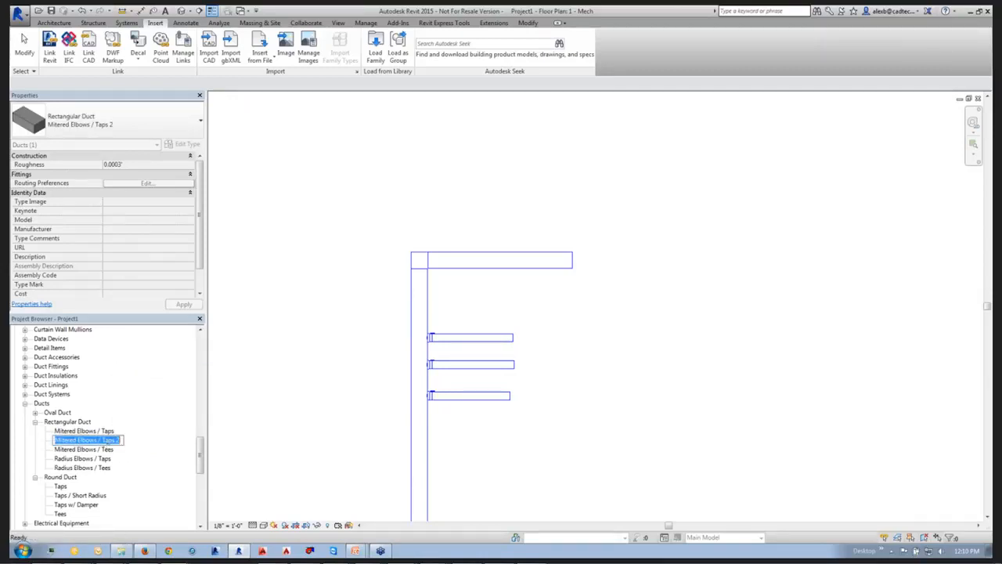
click(103, 440)
drag(102, 440, 121, 440)
click(121, 440)
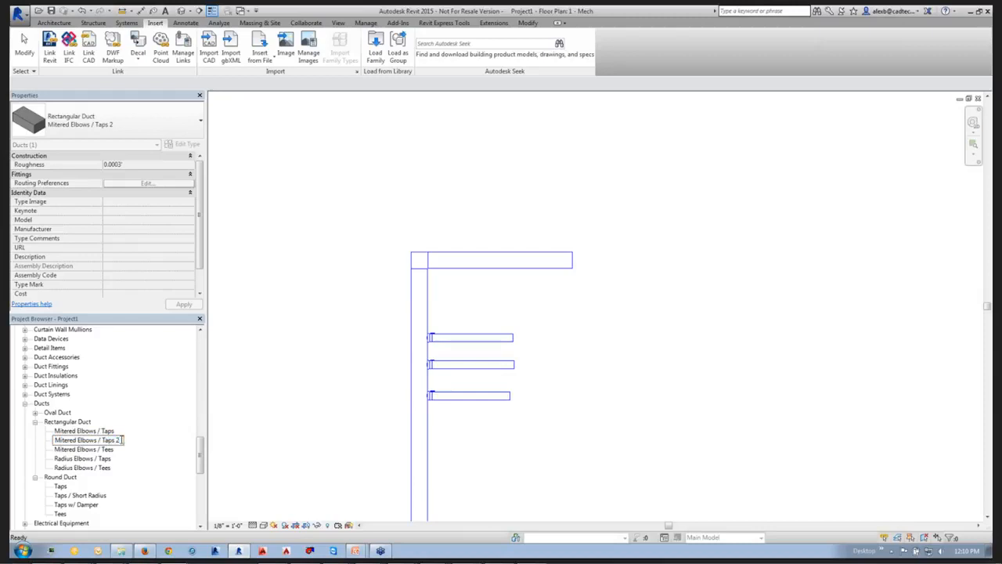
text(w/)
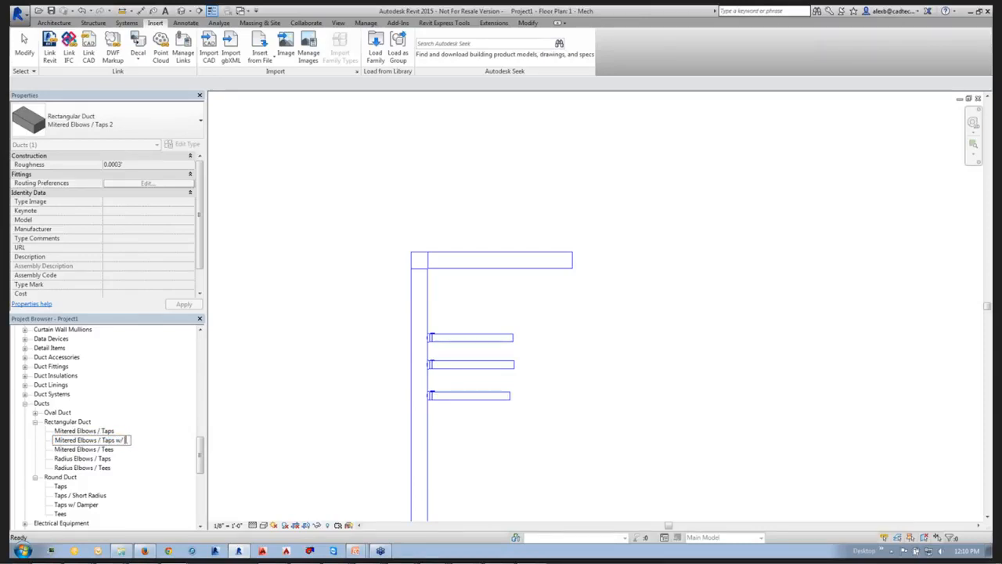
text( Turning Vanes)
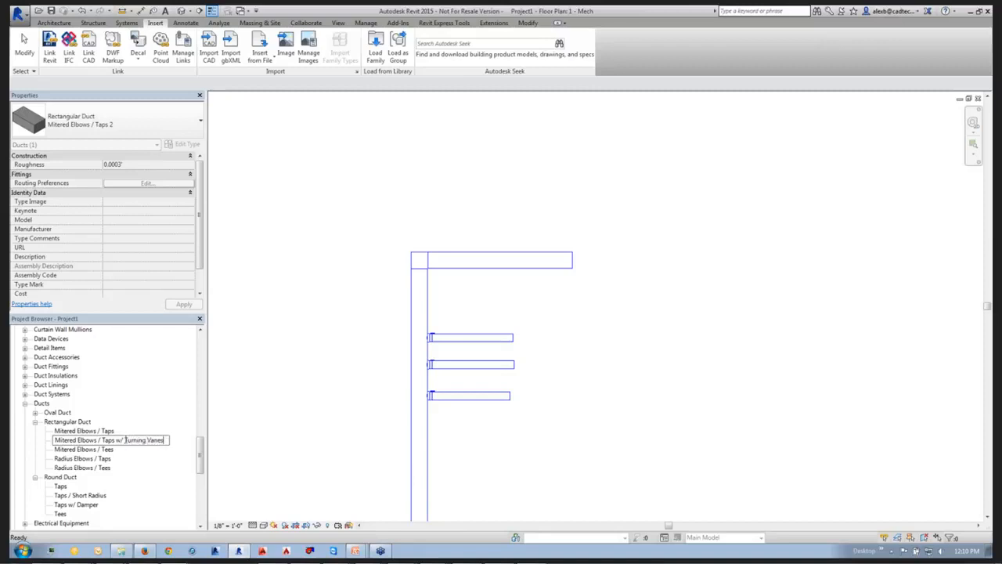
click(255, 439)
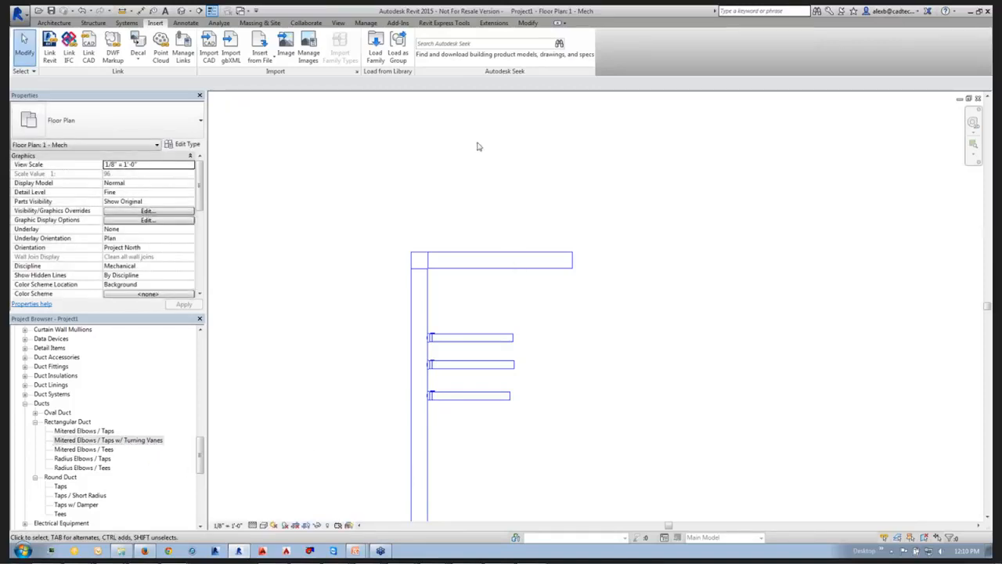
Load the family Rectangular Elbow - Mitered - Single Thickness Vanes from the US Imperial library's Duct, Fittings, Rectangular, Elbows folder.
click(375, 53)
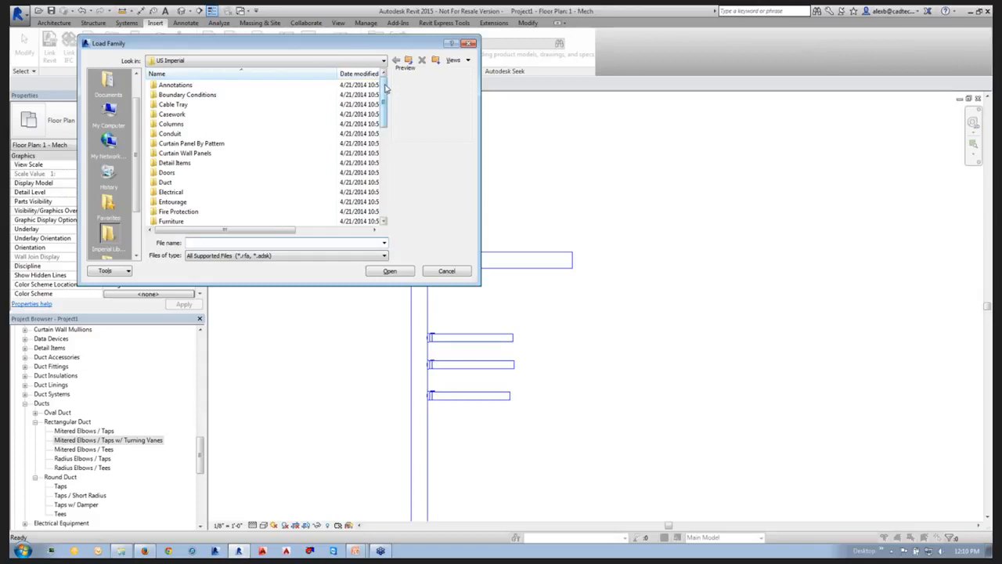
double_click(170, 182)
double_click(174, 96)
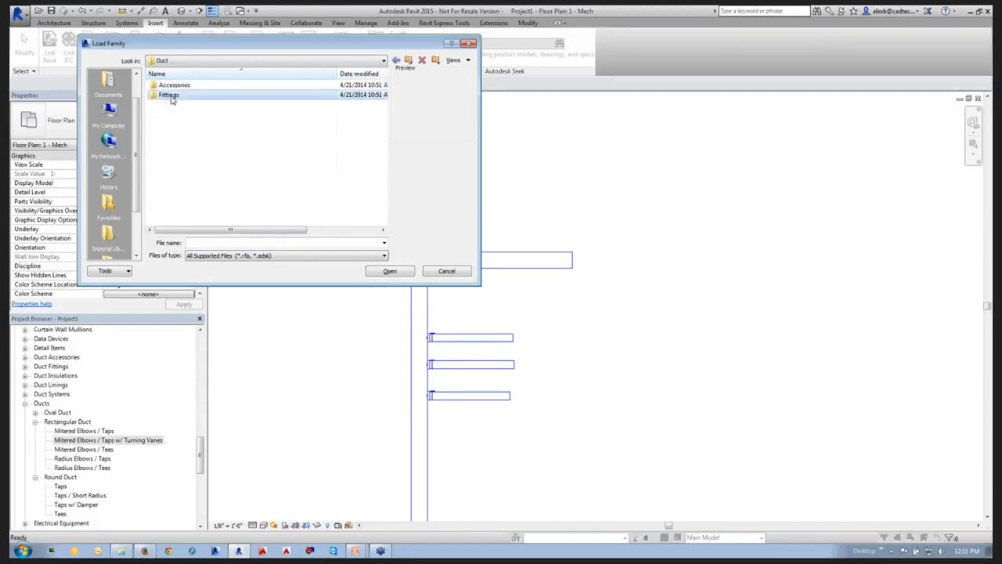
double_click(176, 114)
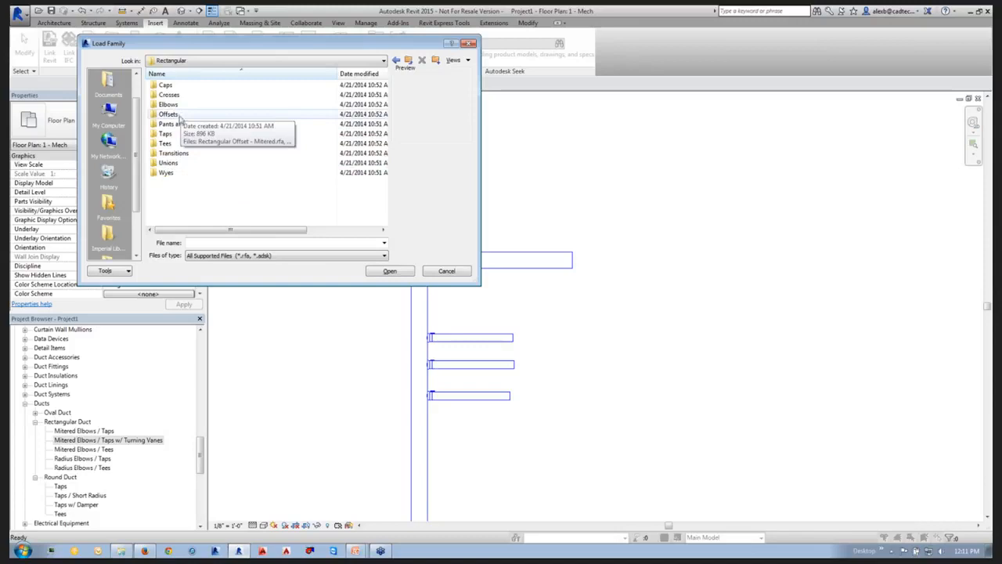
double_click(169, 104)
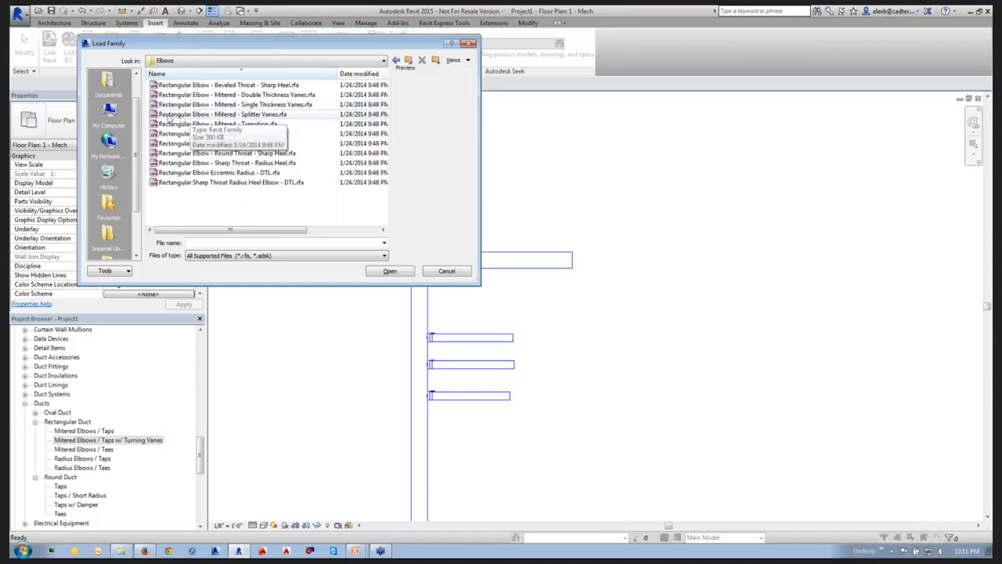
click(166, 107)
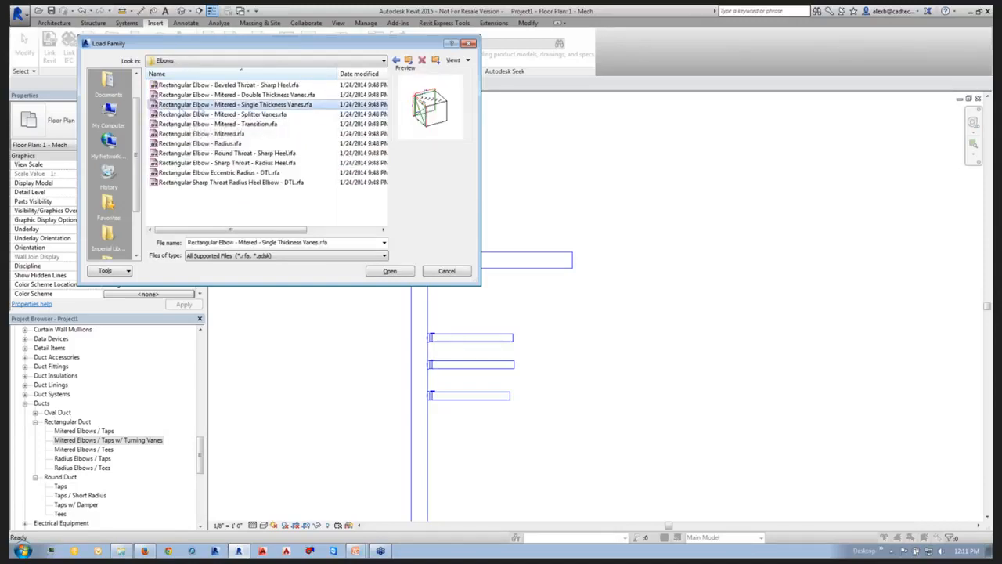
click(391, 270)
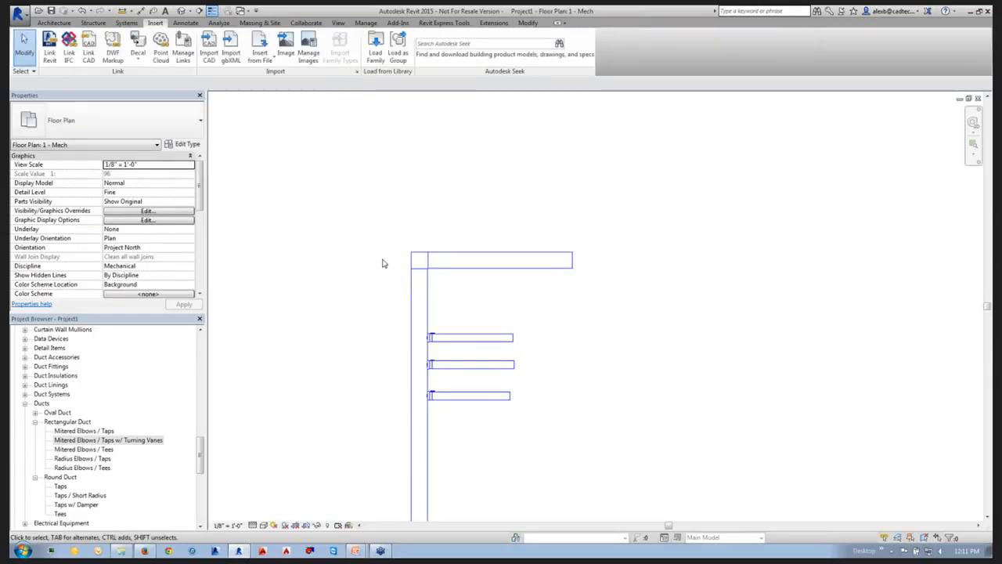
Add Rectangular Elbow - Mitered - Single Thickness Vanes: Standard as the first-priority elbow in the Turning Vanes duct type's routing preferences.
right_click(145, 440)
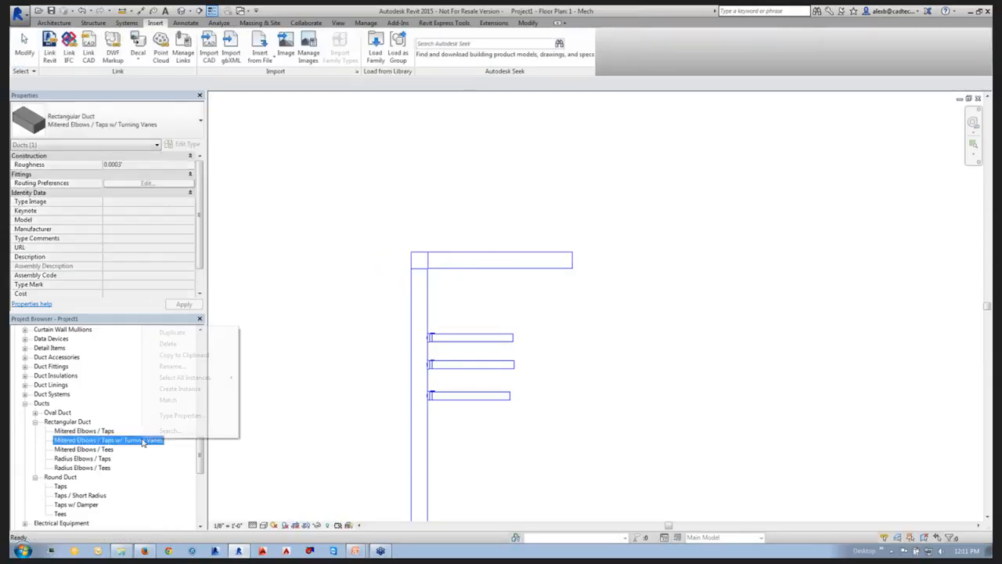
click(174, 416)
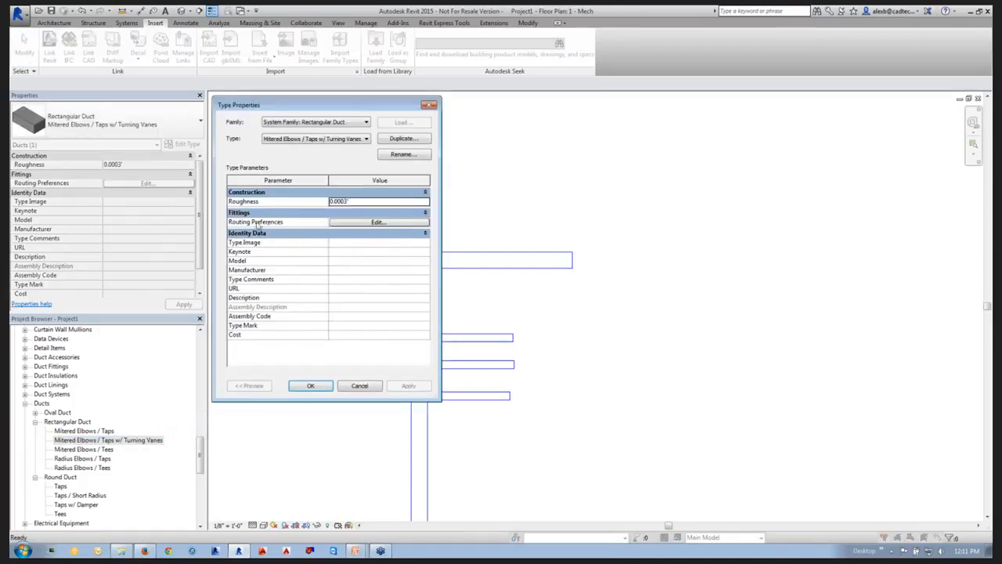
click(378, 223)
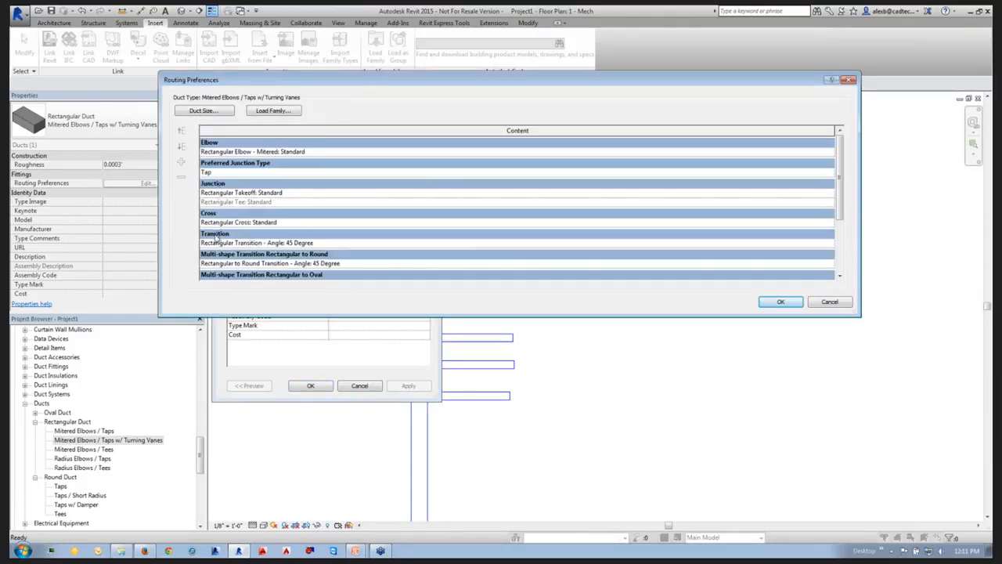
click(232, 153)
click(181, 162)
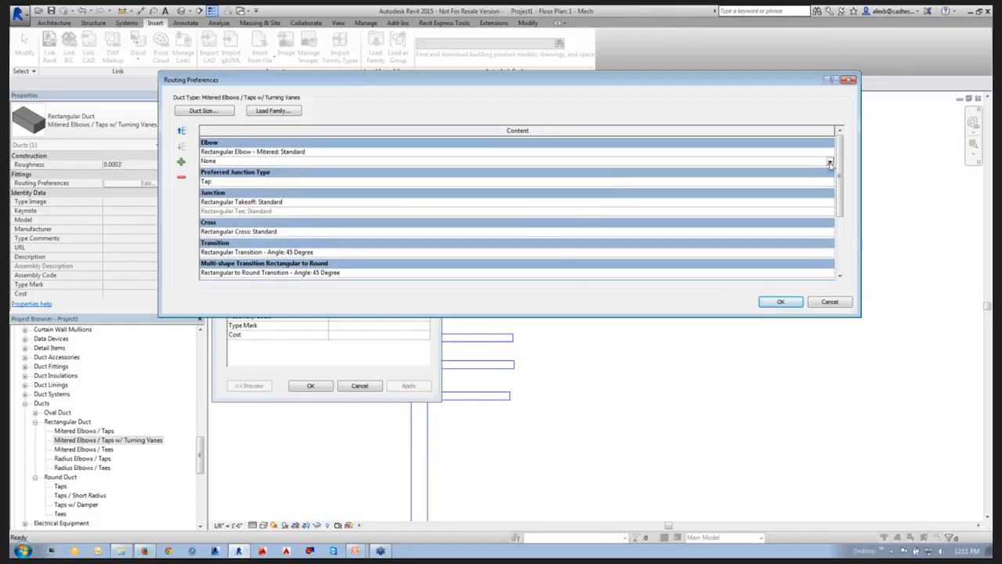
click(828, 162)
click(343, 178)
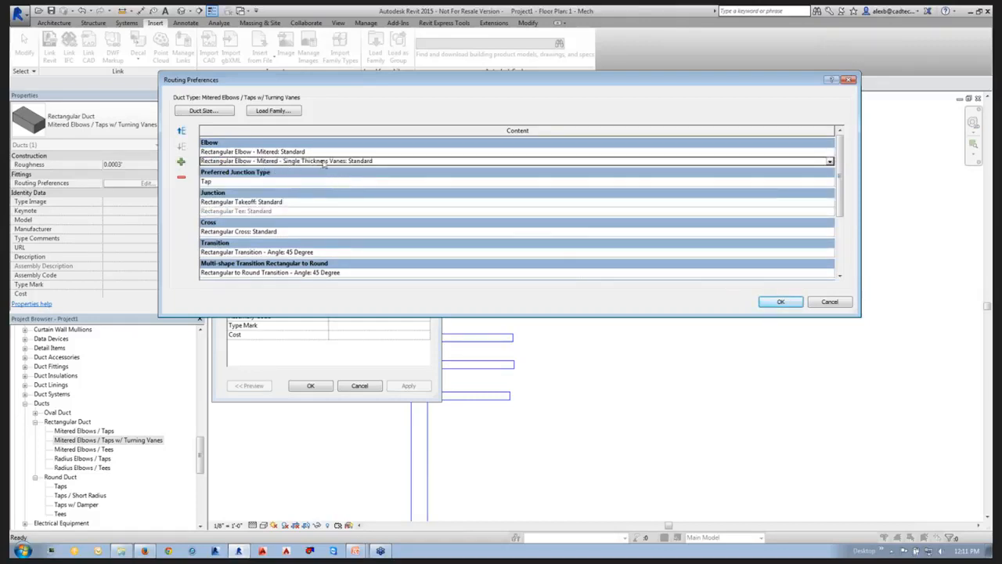
click(181, 131)
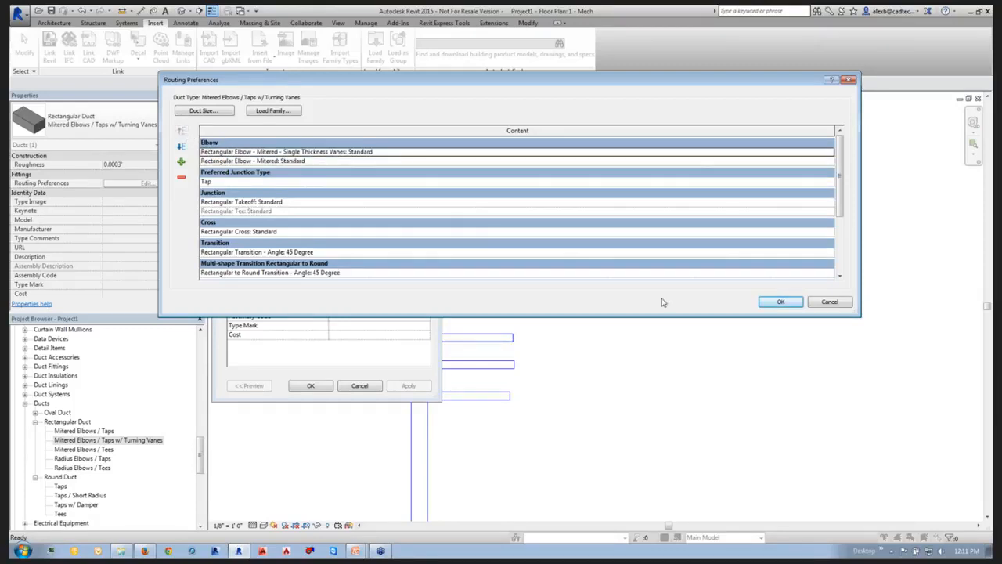
click(780, 301)
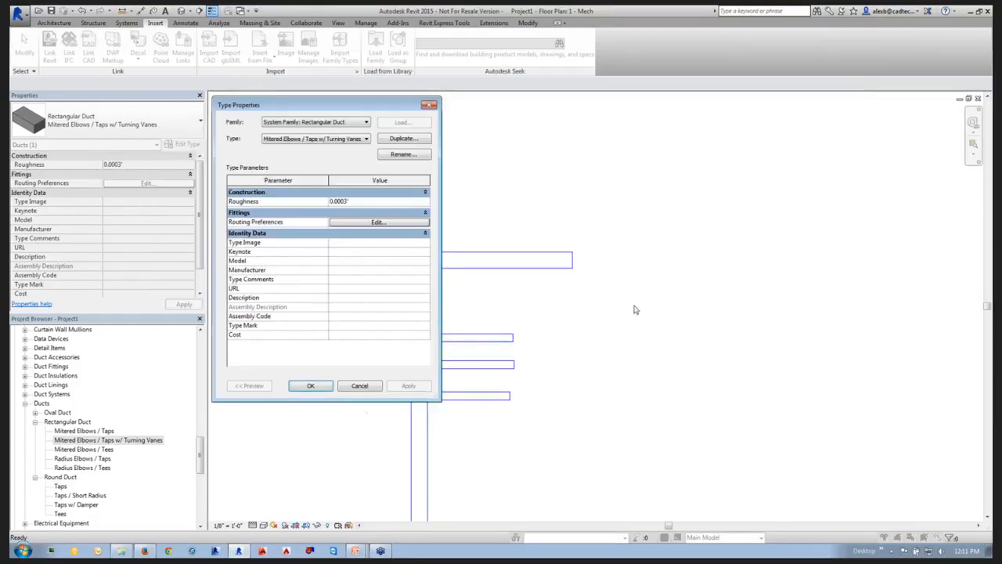
click(311, 385)
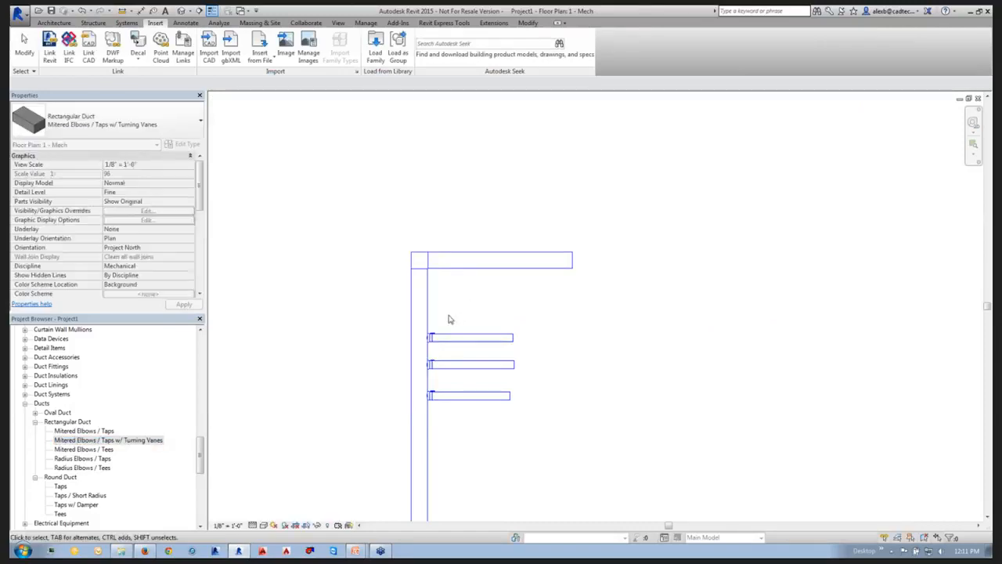
Change the horizontal rectangular duct's type to Mitered Elbows / Taps w/ Turning Vanes.
click(553, 266)
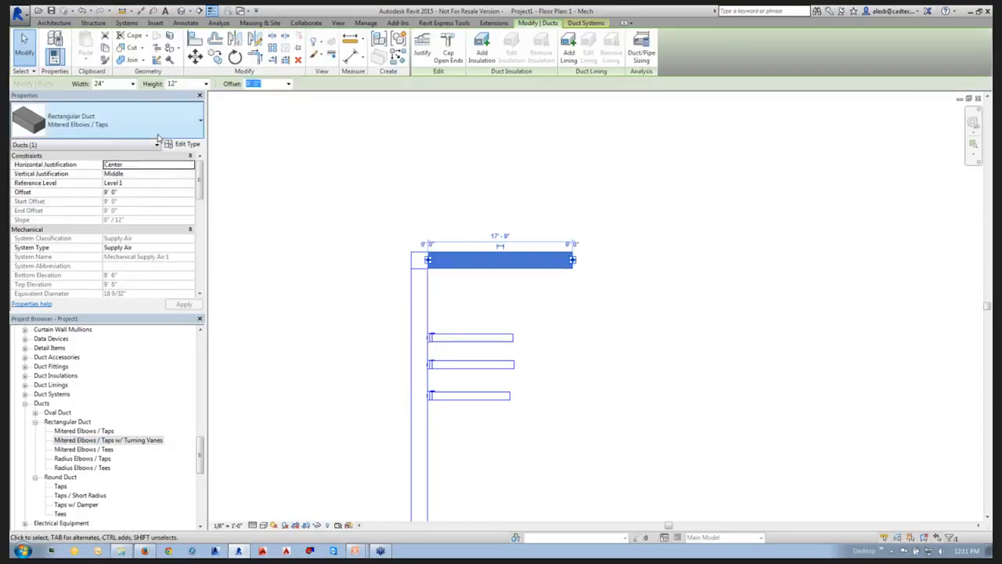
click(196, 124)
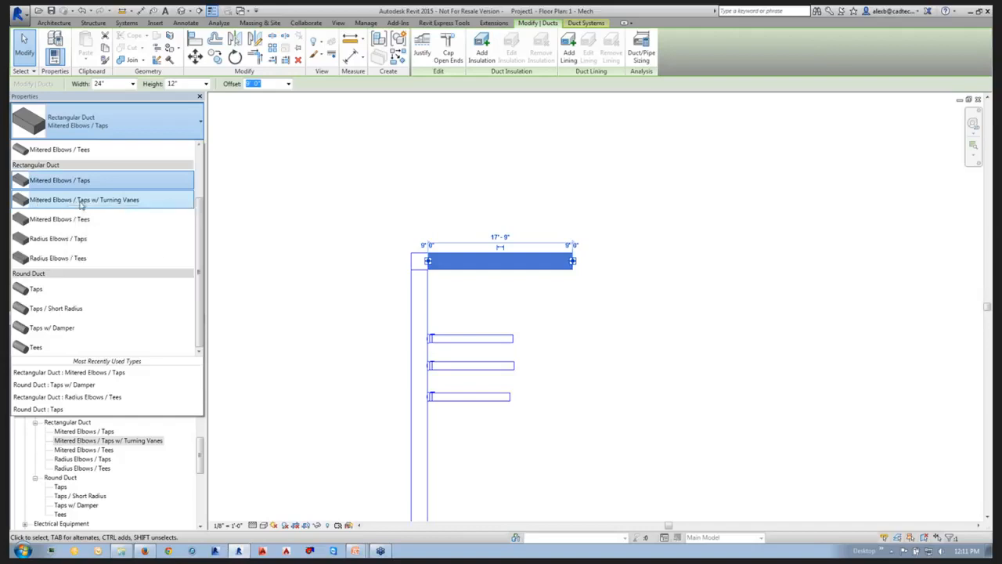
click(87, 201)
Draw a 24" x 12" duct straight up from the horizontal duct's free end and inspect the new elbow up close.
right_click(571, 261)
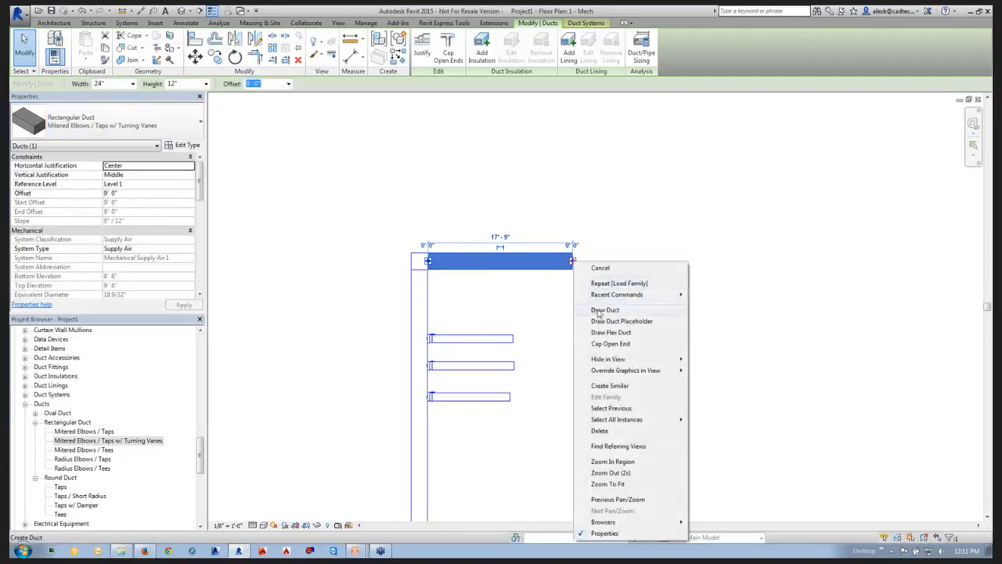
key(Escape)
click(572, 153)
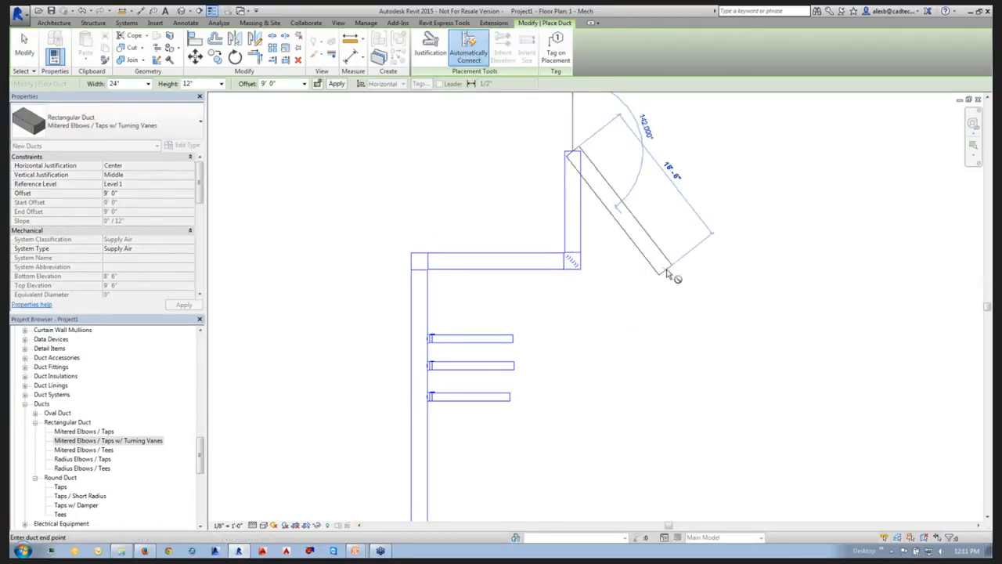
key(Escape)
scroll(576, 270, up, 2)
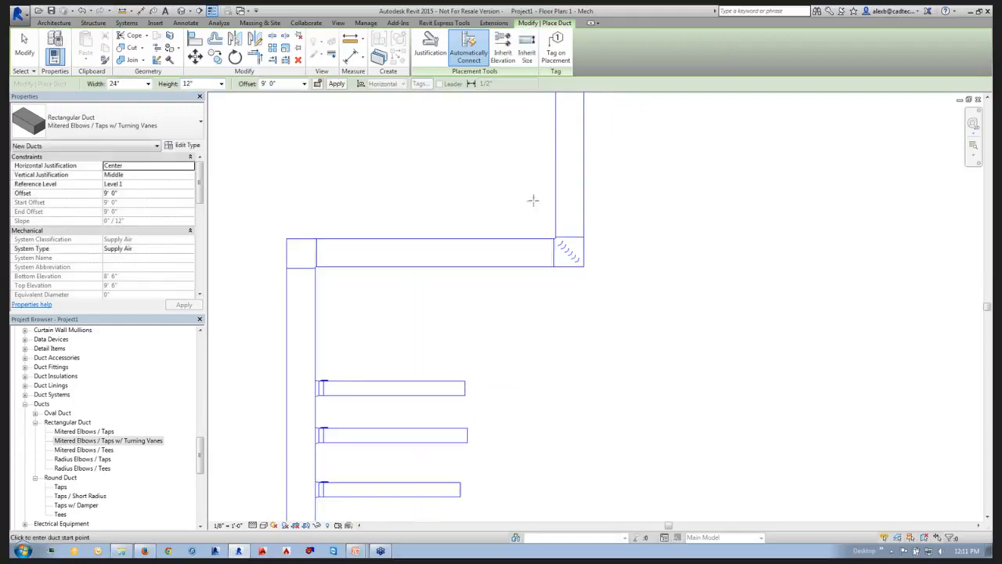
middle_drag(611, 299, 566, 311)
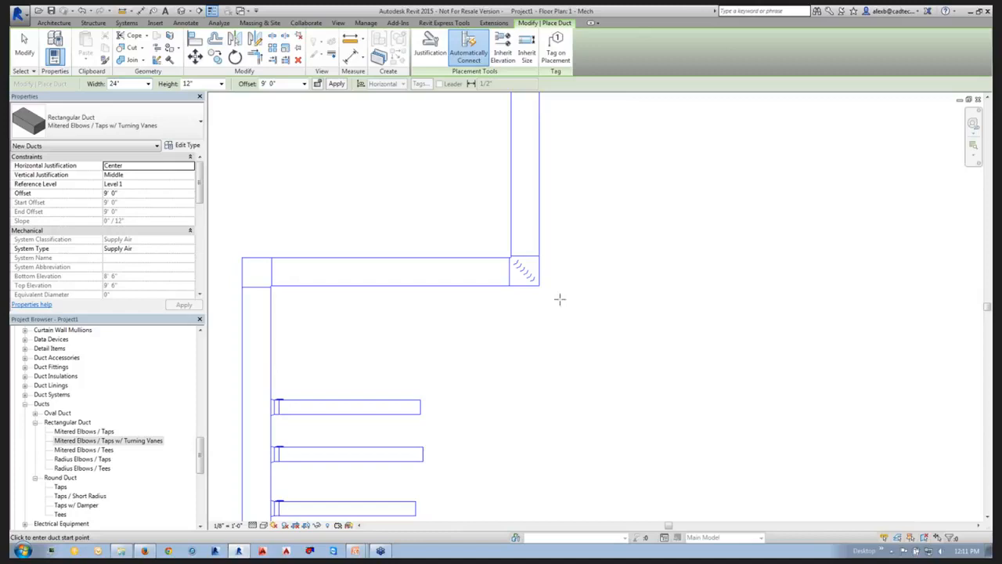
scroll(566, 280, down, 2)
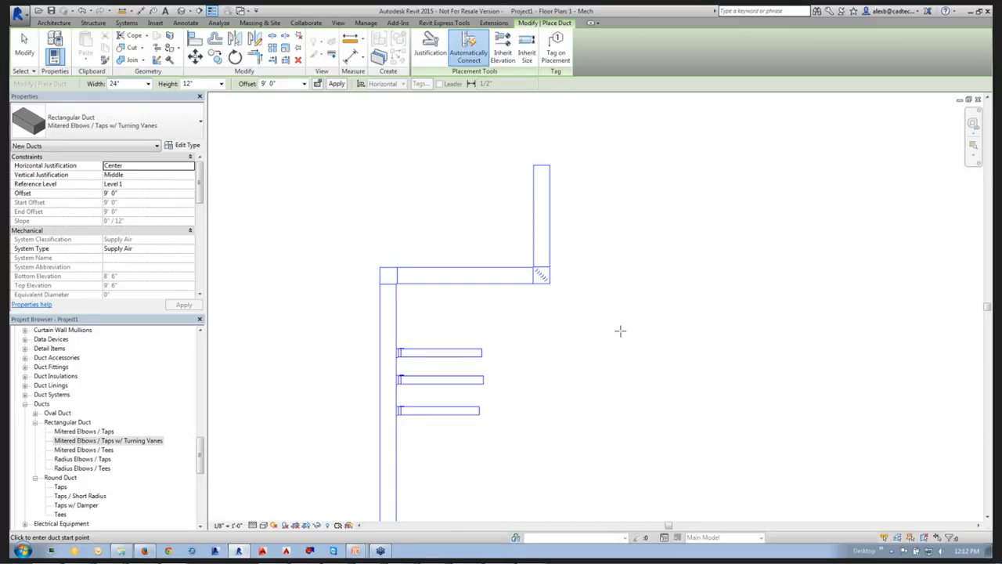
middle_drag(581, 248, 555, 262)
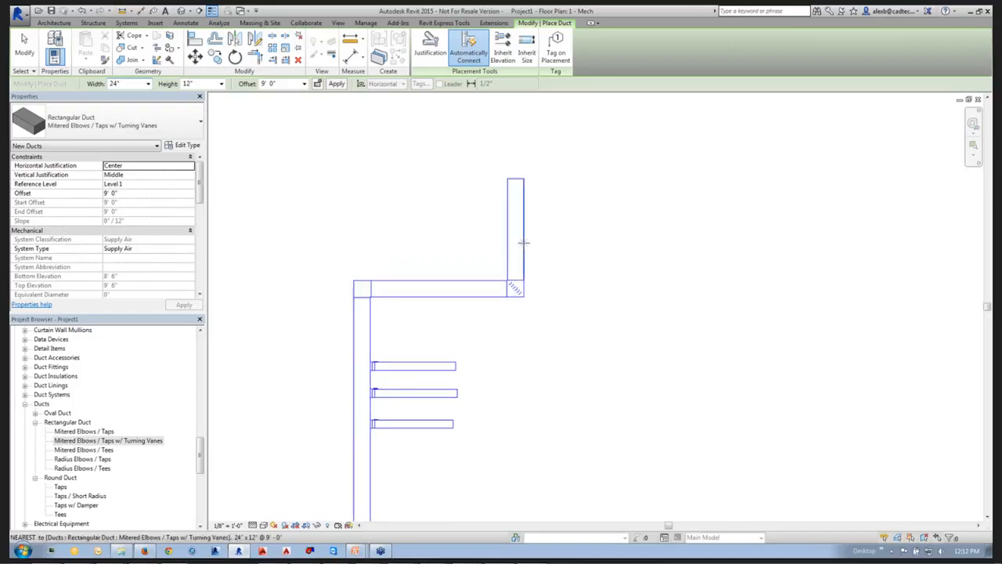
Draw a 24" x 10" Mitered Elbows / Taps w/ Turning Vanes duct about 16'-6" long, running right from beside the upper vertical duct.
key(Escape)
key(Escape)
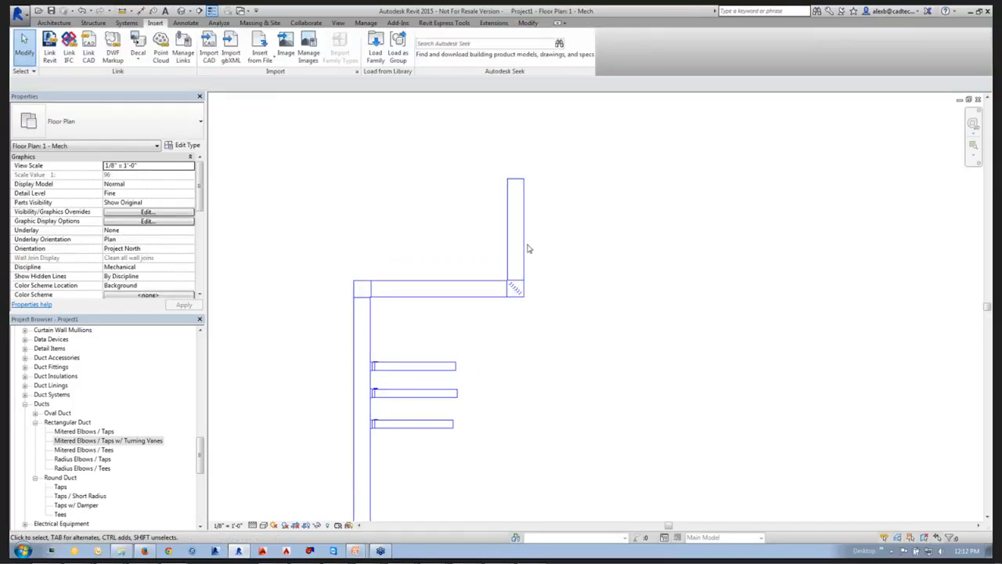
scroll(527, 230, up, 1)
right_click(524, 229)
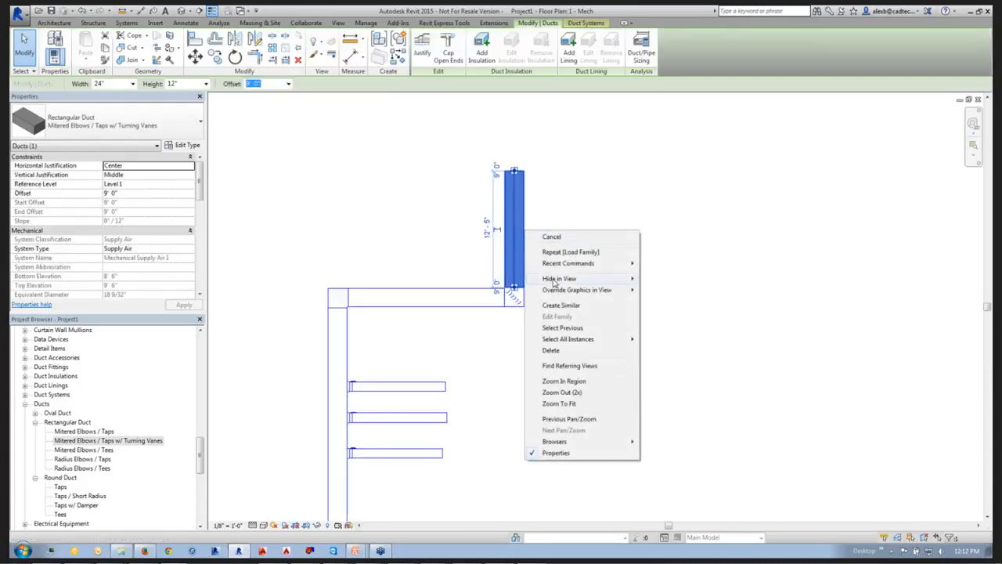
mouse_move(552, 281)
click(560, 305)
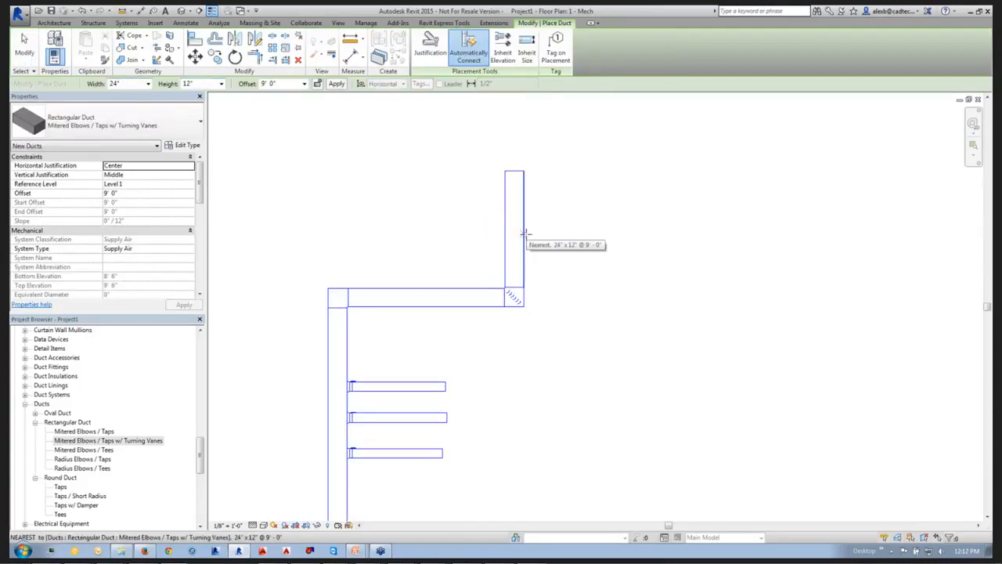
click(524, 234)
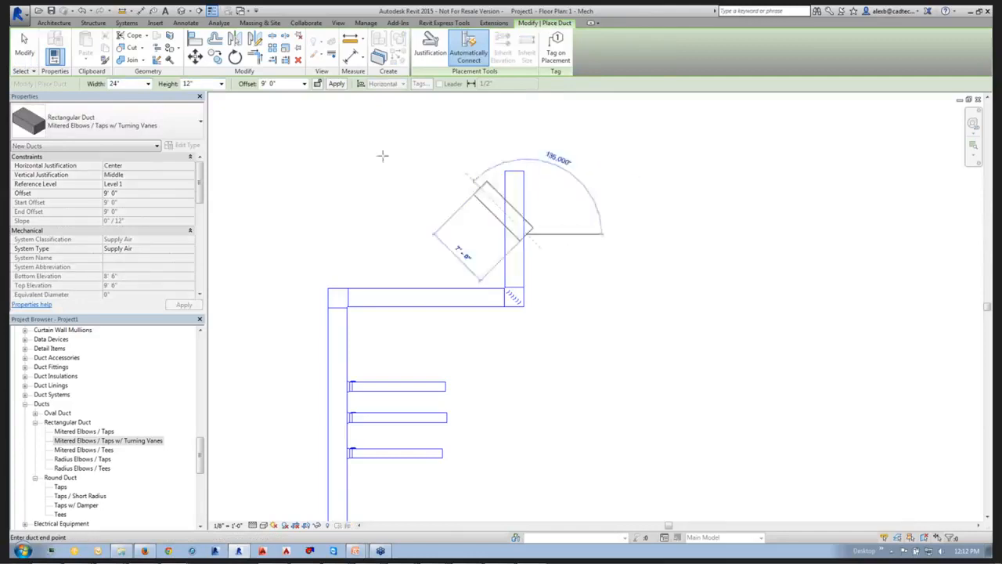
click(221, 84)
drag(223, 139, 223, 121)
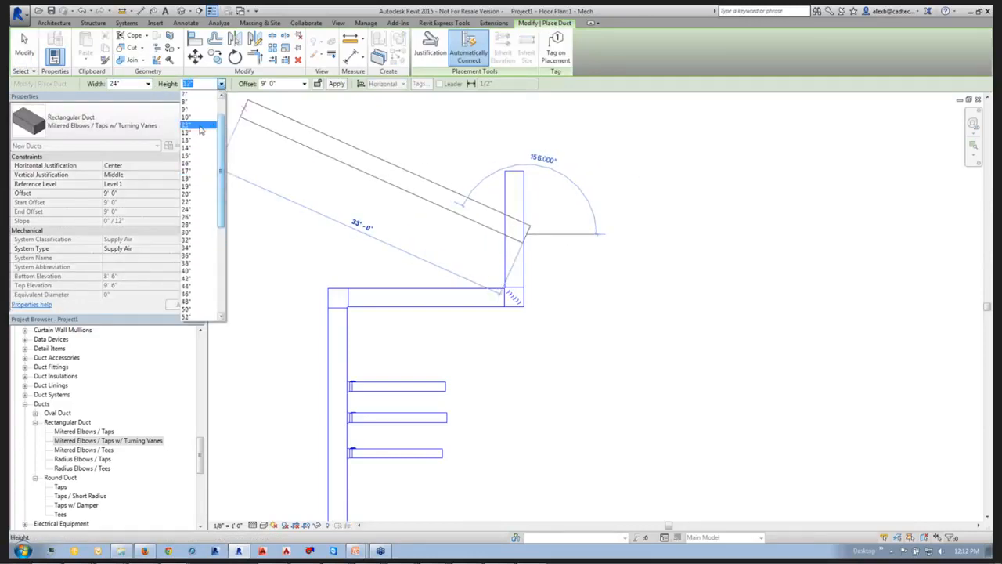
click(193, 119)
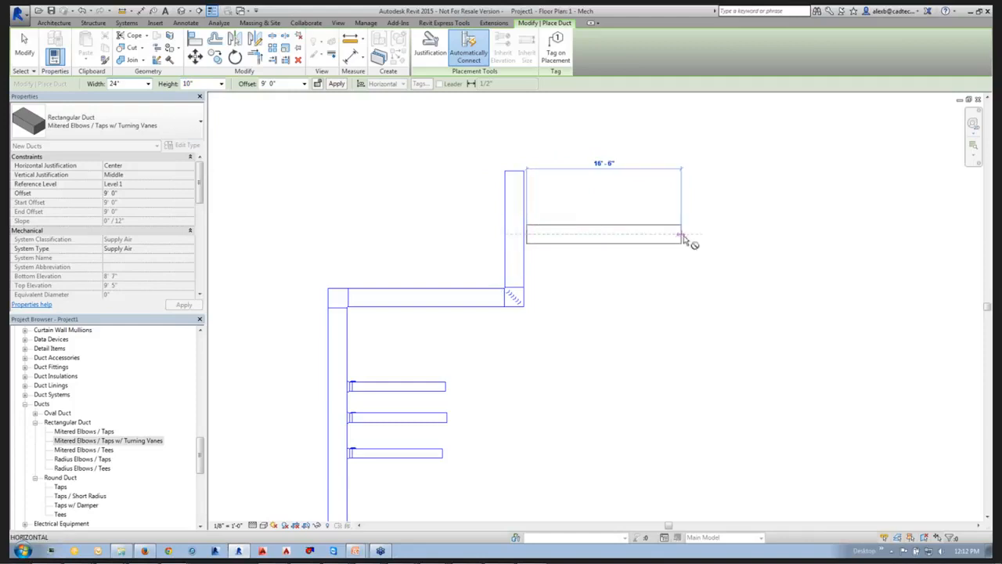
click(689, 240)
key(Escape)
key(Escape)
Stretch the new branch duct's near end to the upper vertical duct's edge to connect them, and select the resulting takeoff fitting.
scroll(543, 241, up, 2)
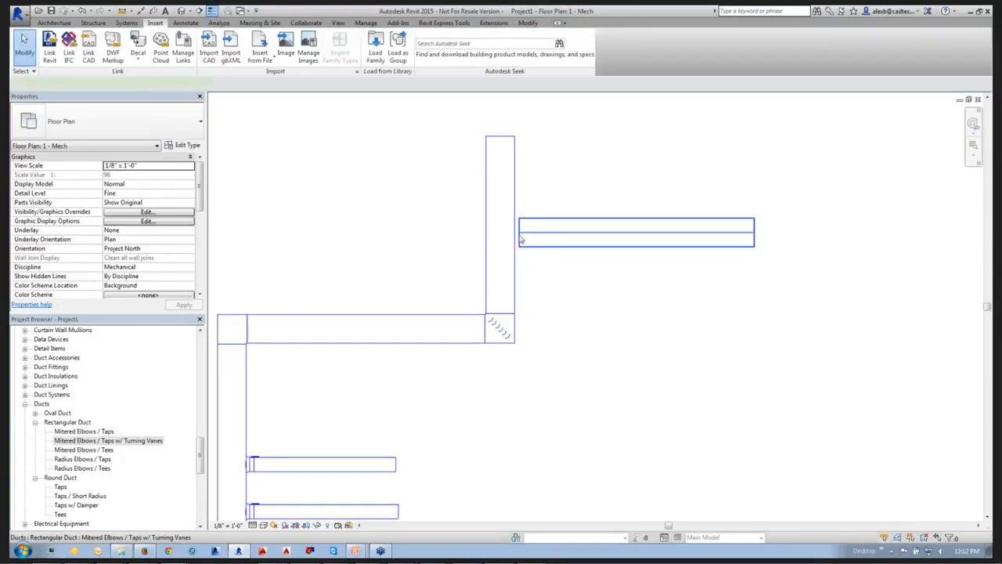
click(529, 247)
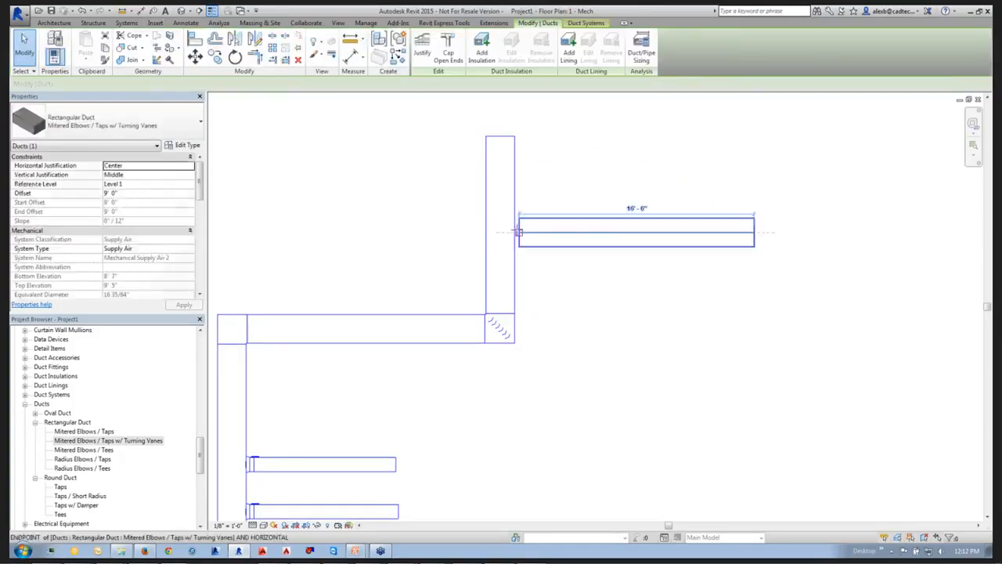
click(564, 271)
click(521, 246)
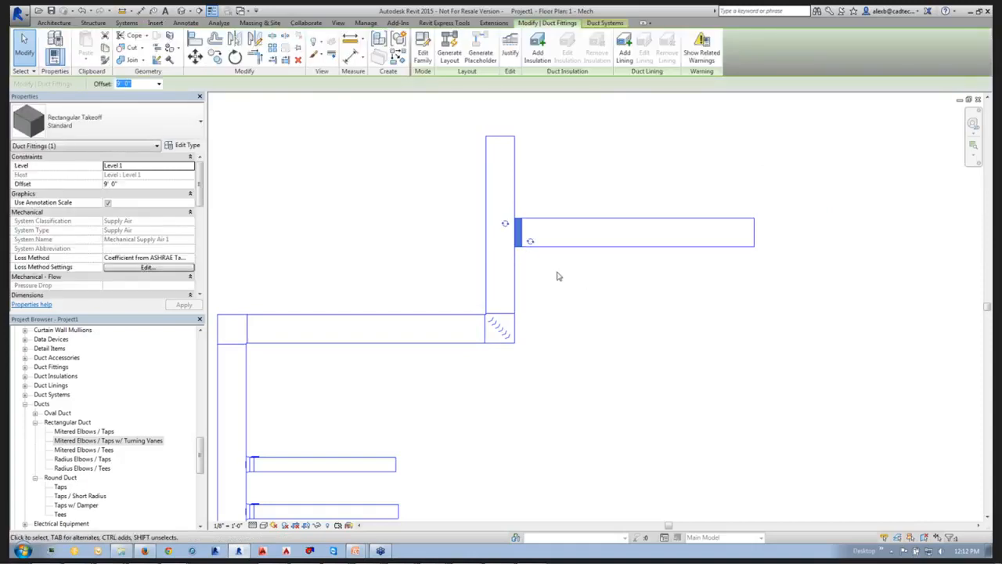
Extend the upper vertical duct's free end straight up, to about 20'-0" from the turning-vane elbow.
click(558, 276)
scroll(505, 250, down, 4)
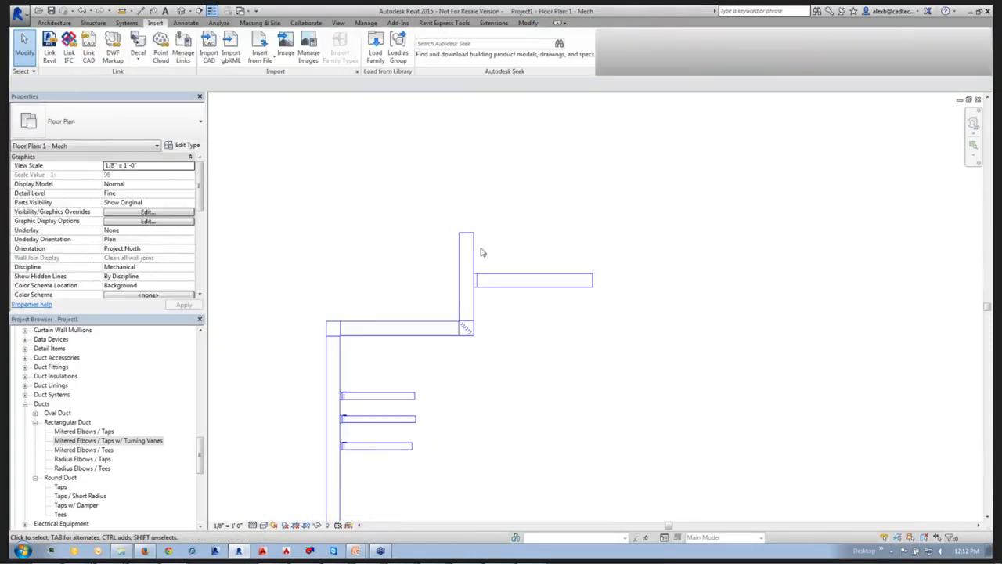
click(467, 246)
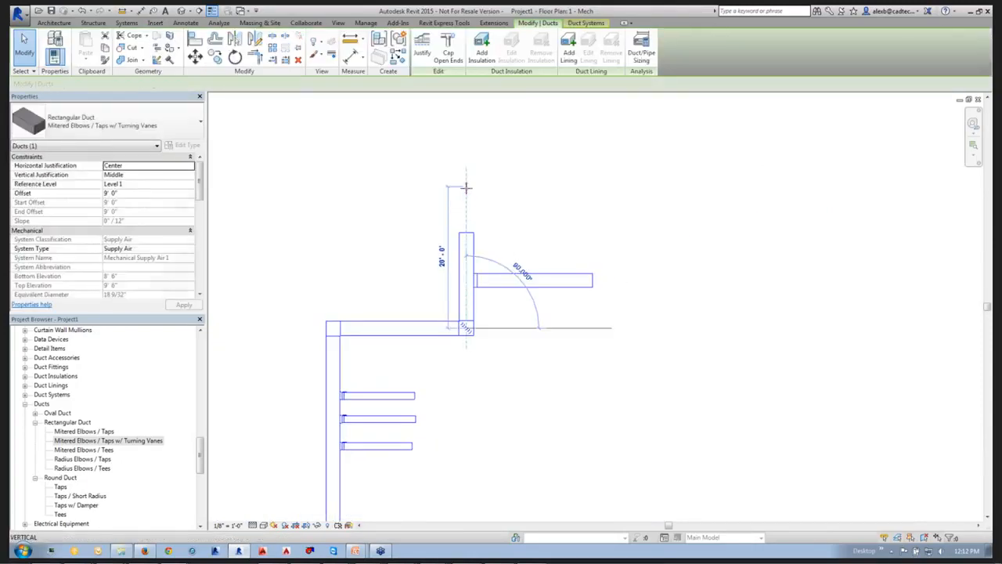
click(588, 224)
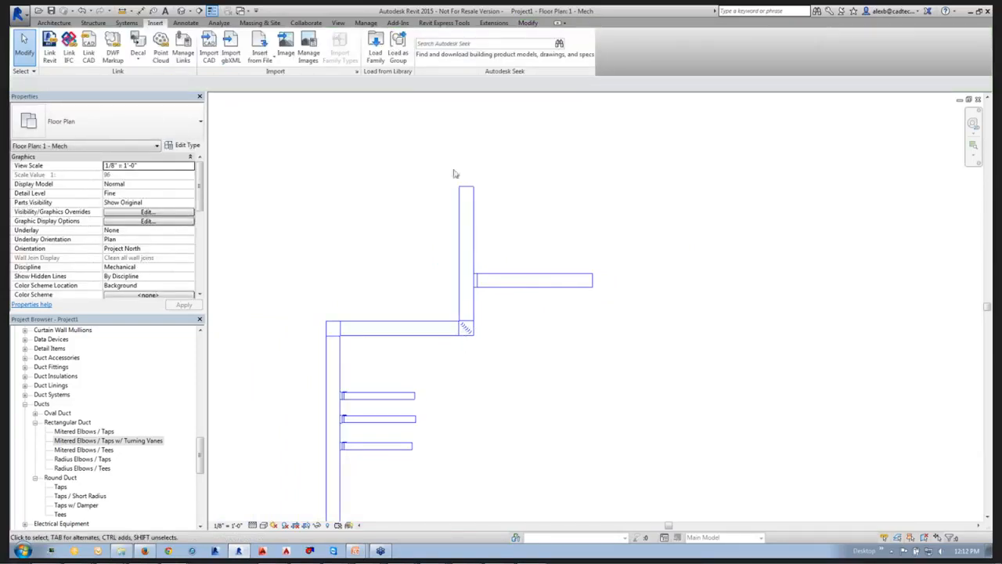
Load the family Rectangular Tap - Beveled from the US Imperial library's Duct, Fittings, Rectangular, Taps folder.
click(375, 53)
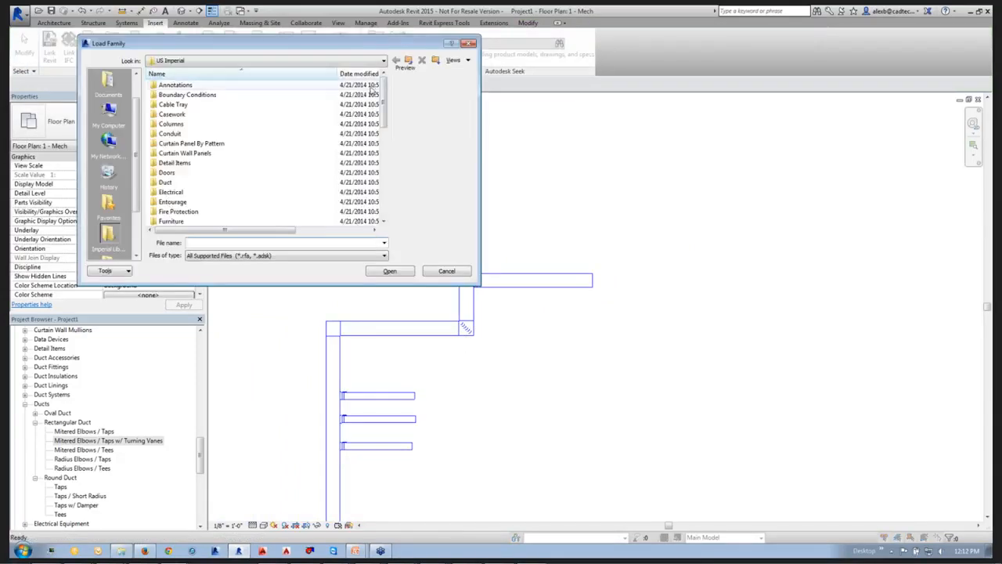
double_click(166, 182)
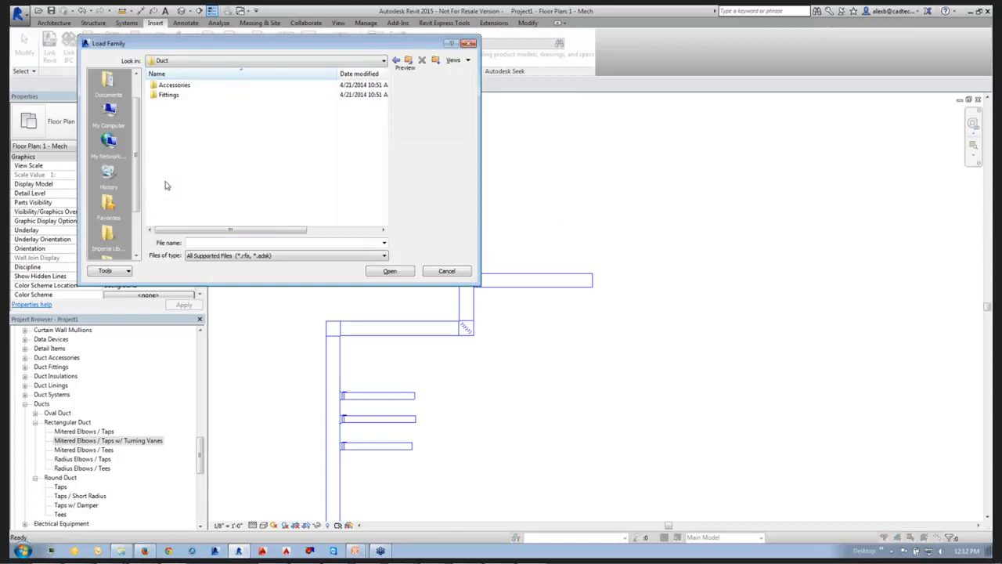
double_click(169, 94)
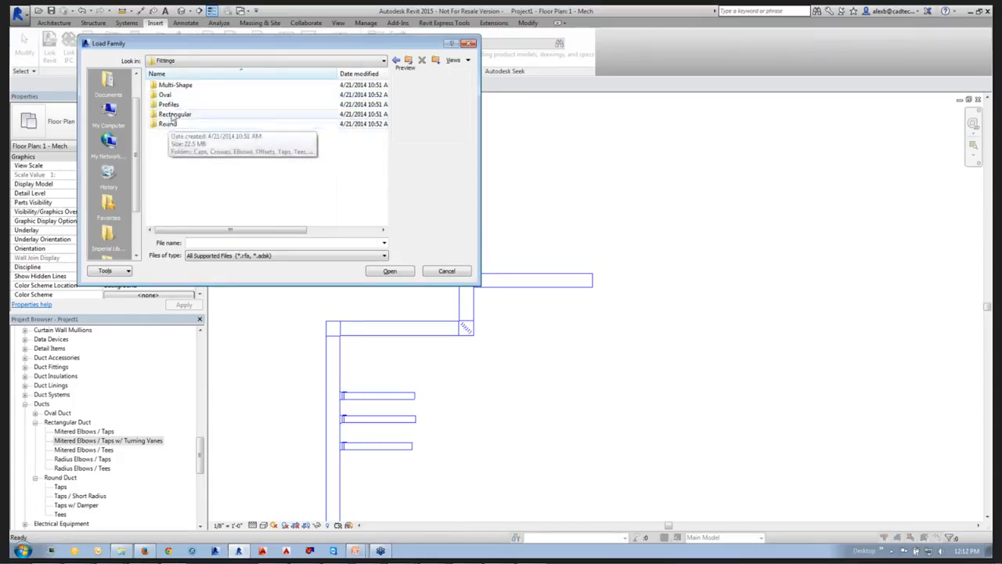
double_click(173, 114)
double_click(182, 134)
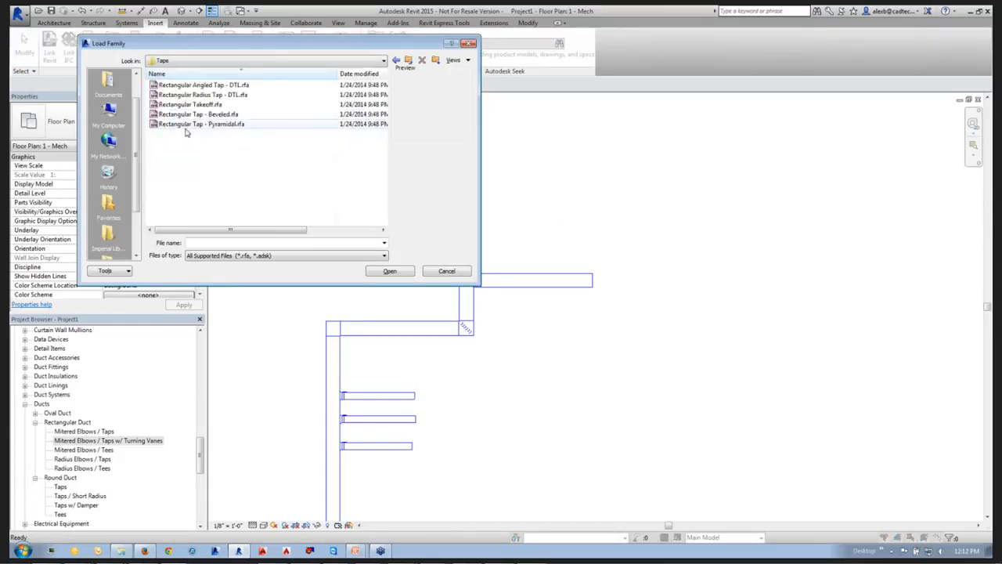
click(183, 116)
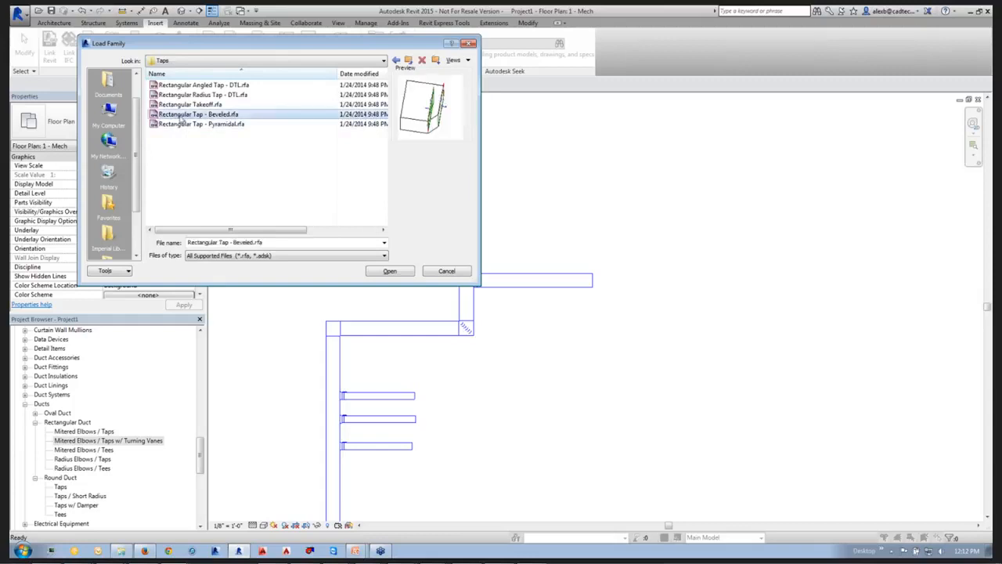
click(386, 270)
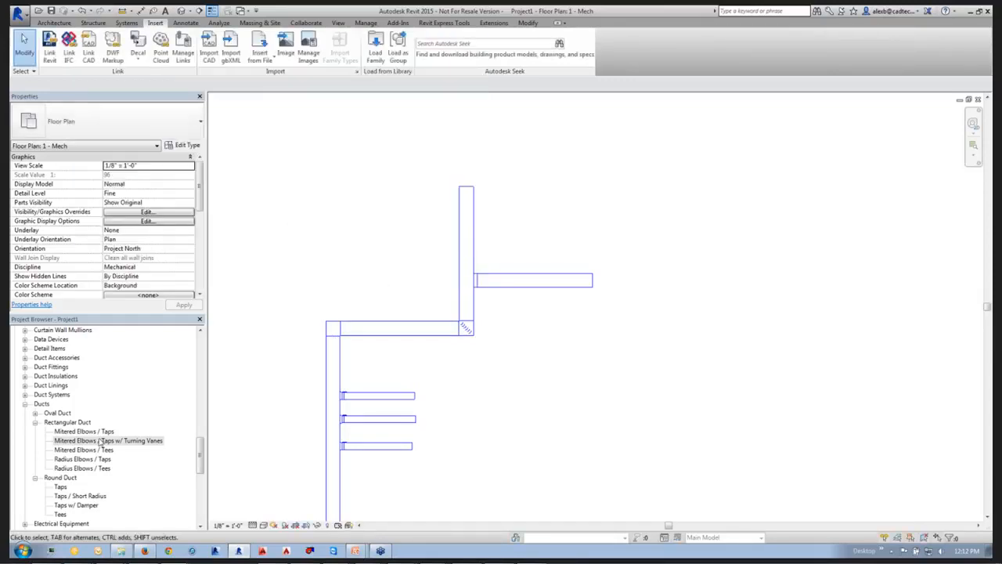
Duplicate the rectangular duct type Mitered Elbows / Taps and rename the copy Mitered Elbows / Beveled Taps.
right_click(72, 432)
click(101, 327)
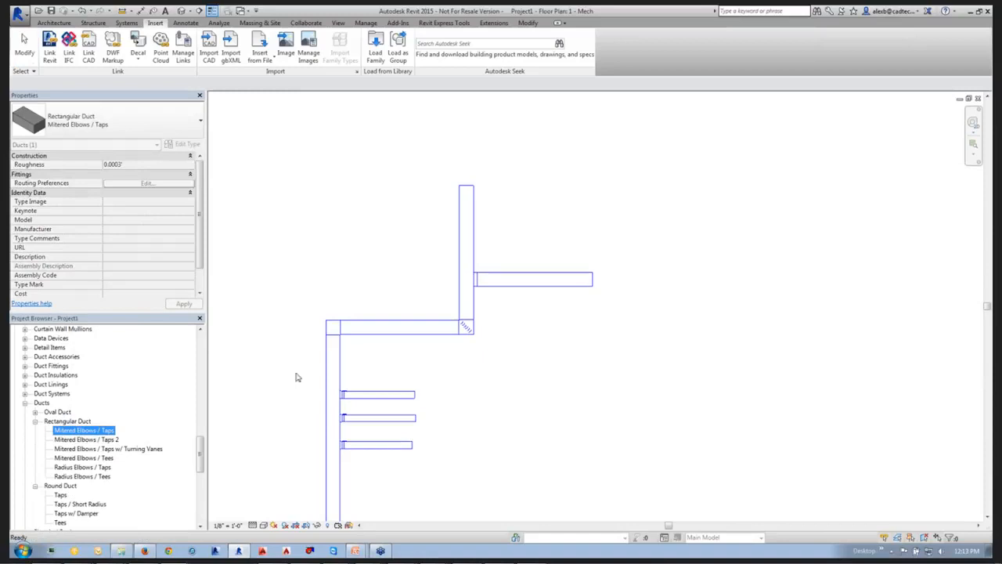
click(92, 439)
right_click(92, 439)
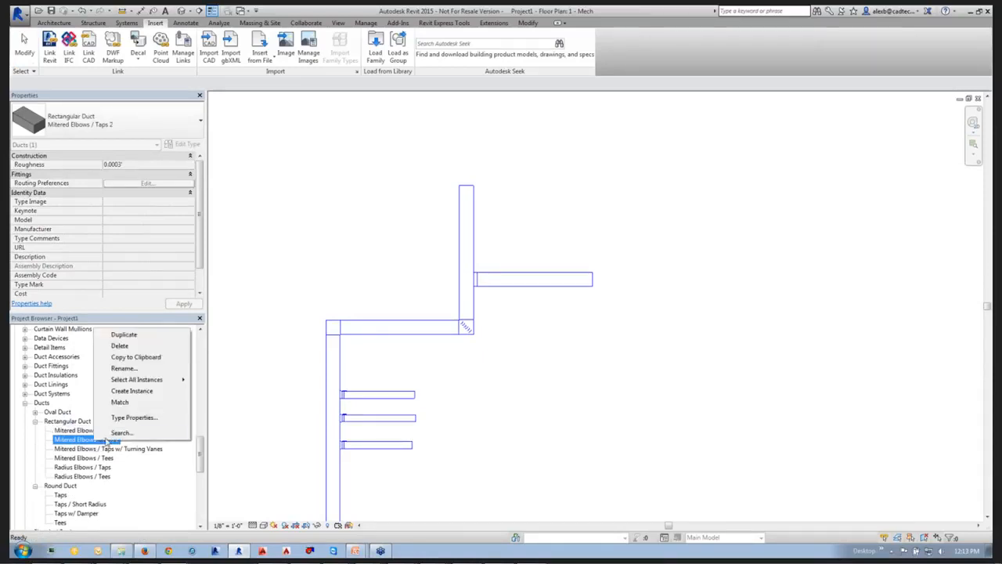
click(140, 368)
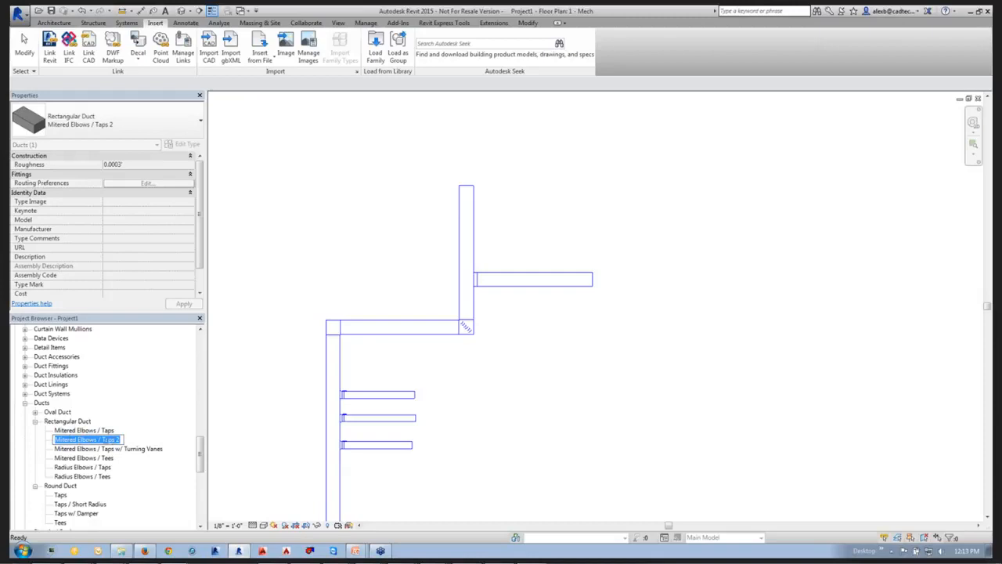
drag(103, 439, 121, 439)
text(bows / Belveled)
key(BackSpace)
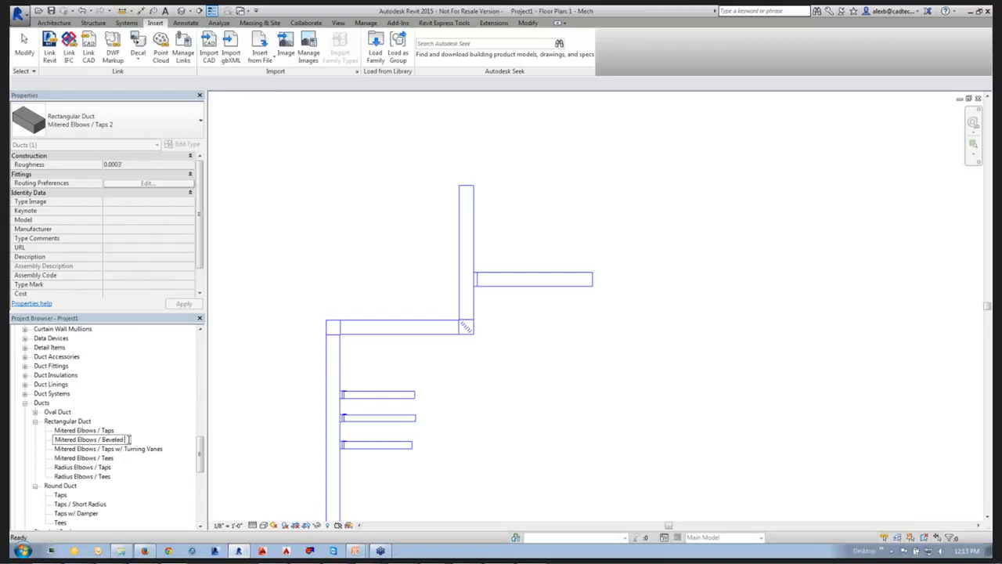
text(Taps)
click(501, 389)
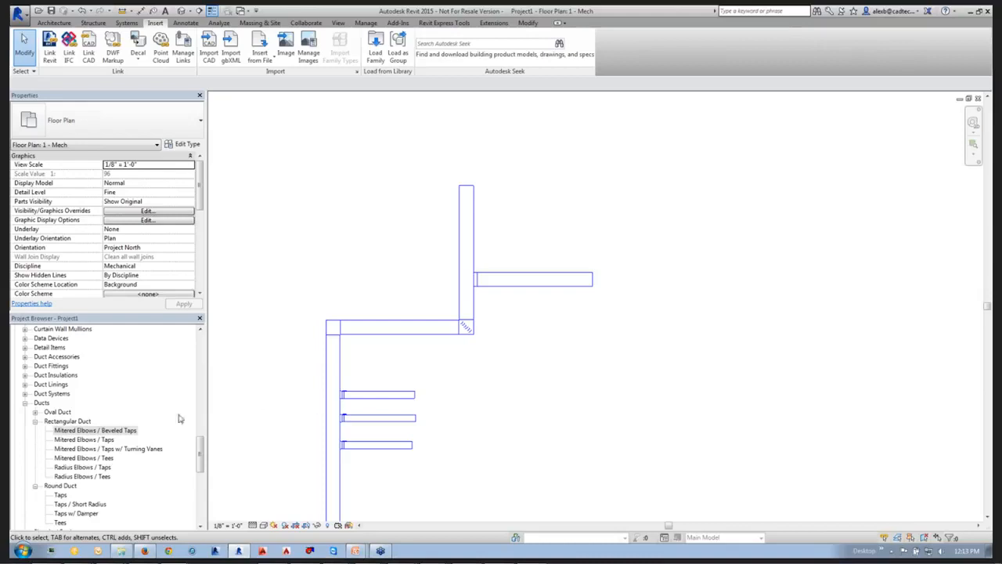
Replace the Rectangular Tee junction with Rectangular Tap - Beveled: Standard in the Beveled Taps type's routing preferences and make it first priority.
click(127, 432)
right_click(127, 432)
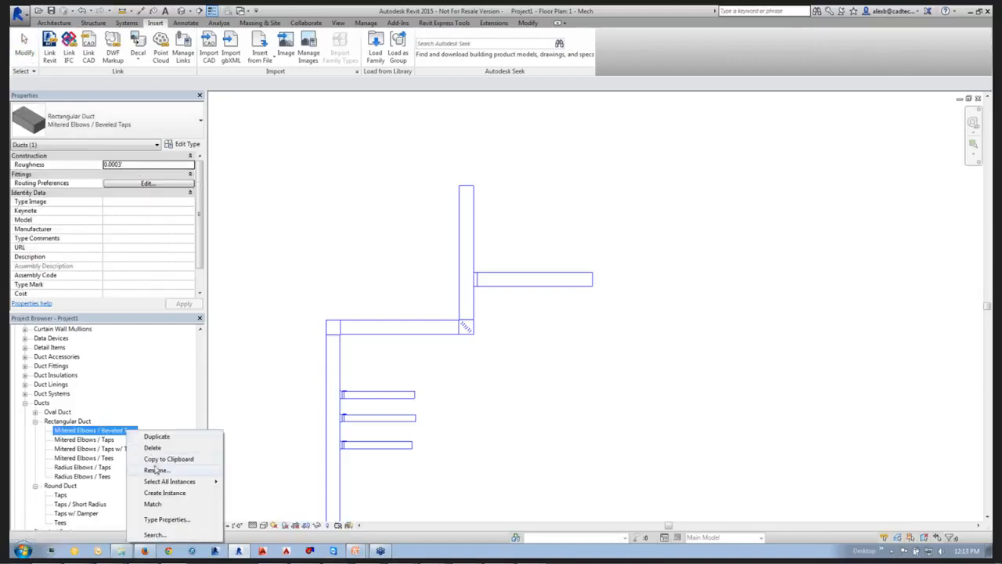
click(164, 520)
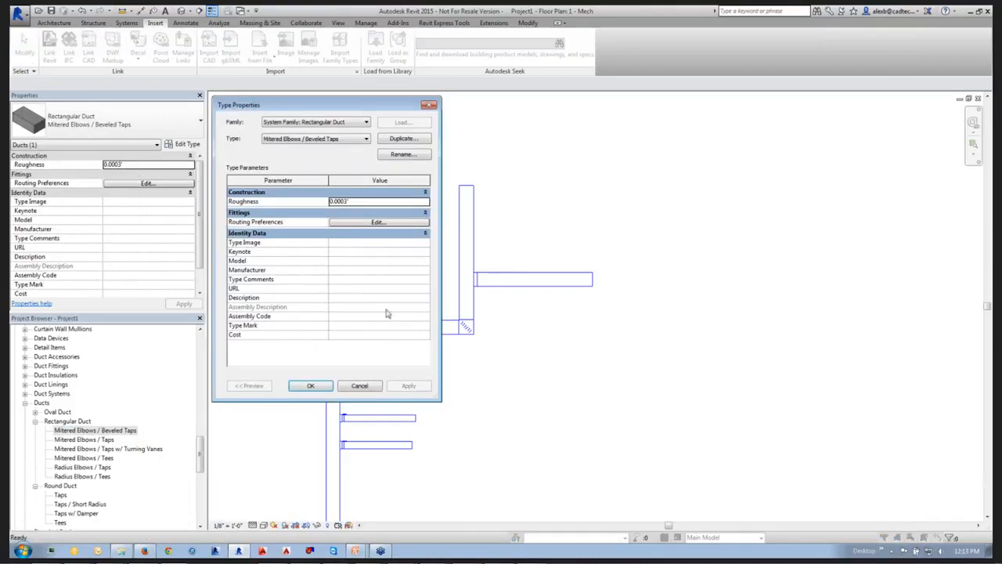
click(377, 222)
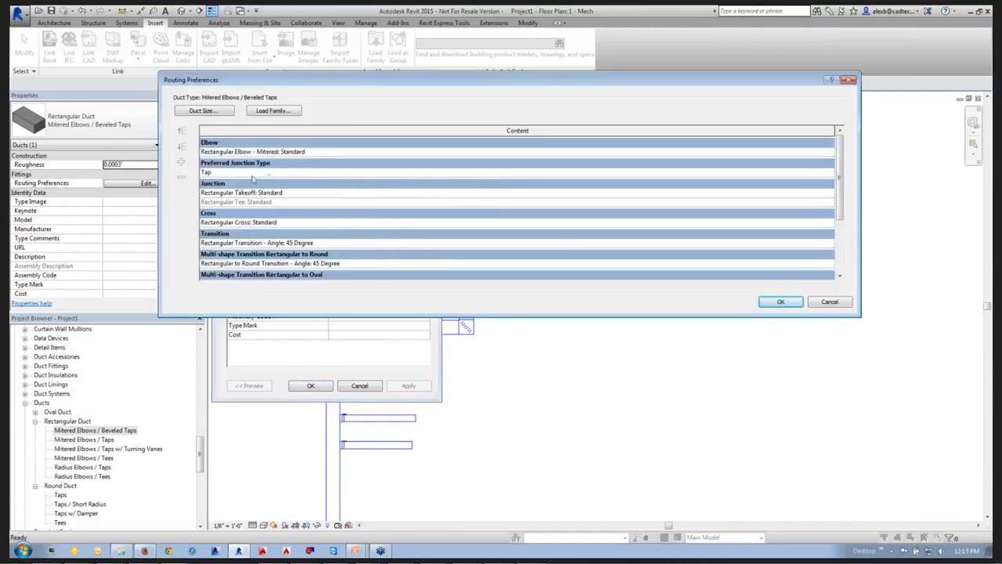
click(210, 201)
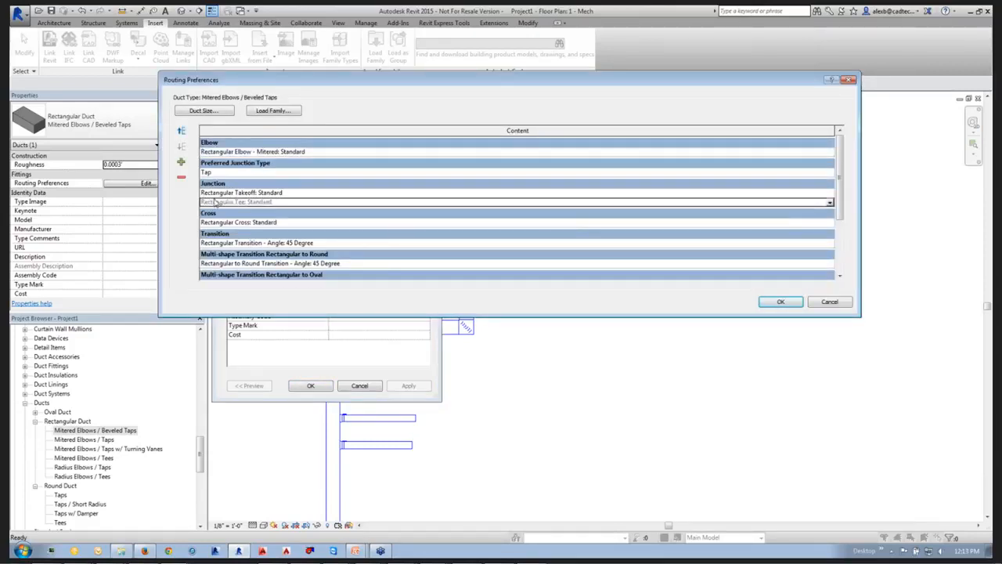
click(830, 203)
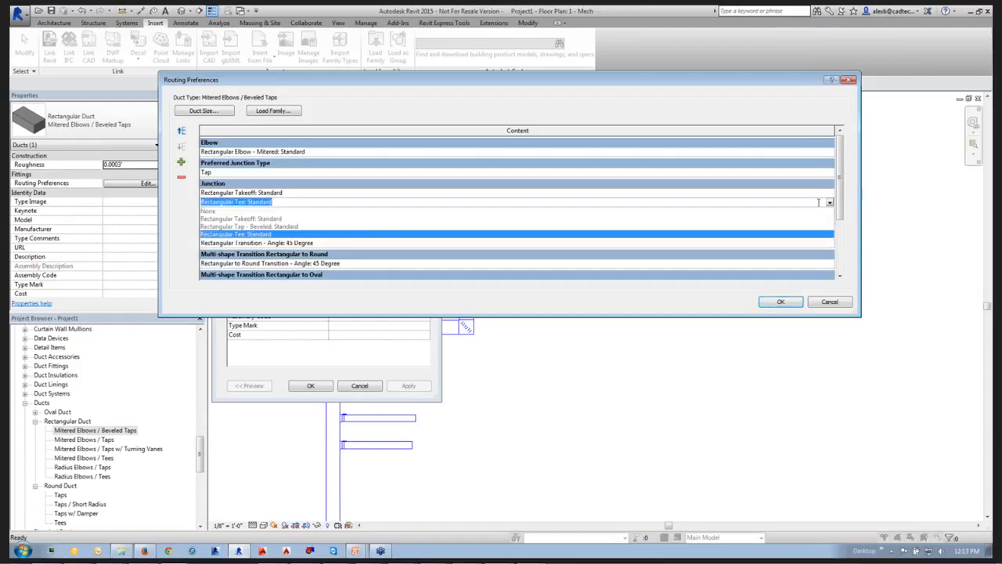
click(241, 227)
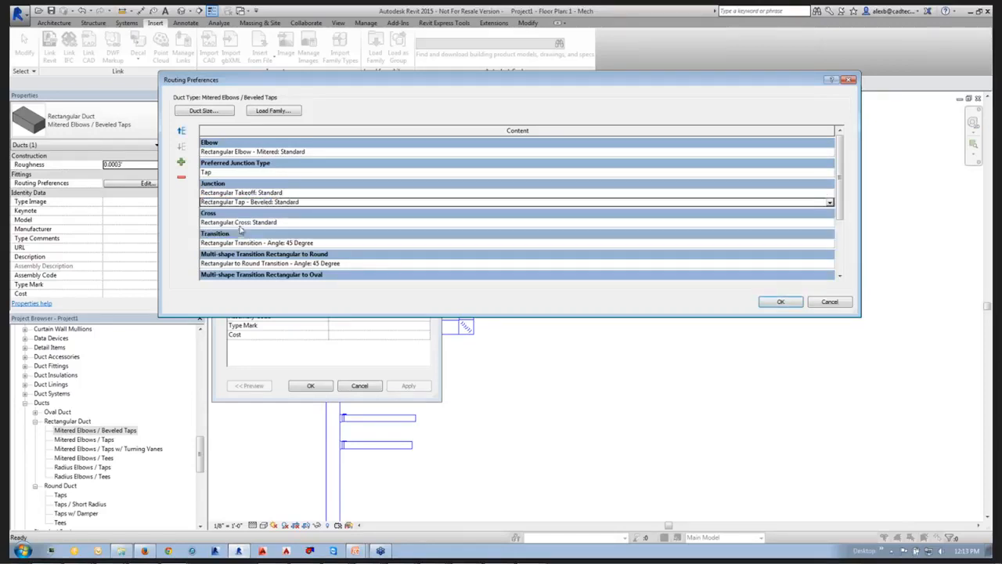
click(182, 133)
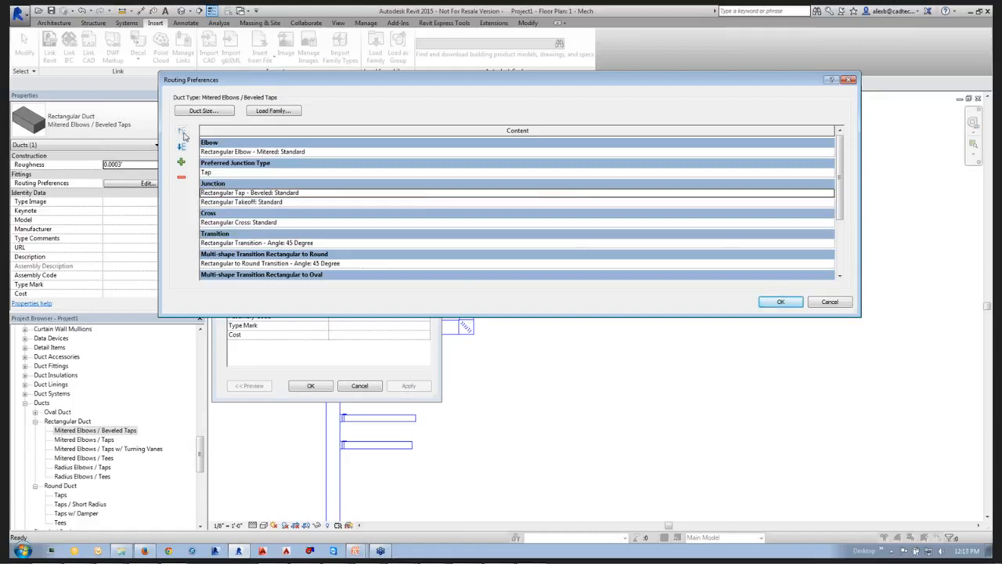
click(781, 304)
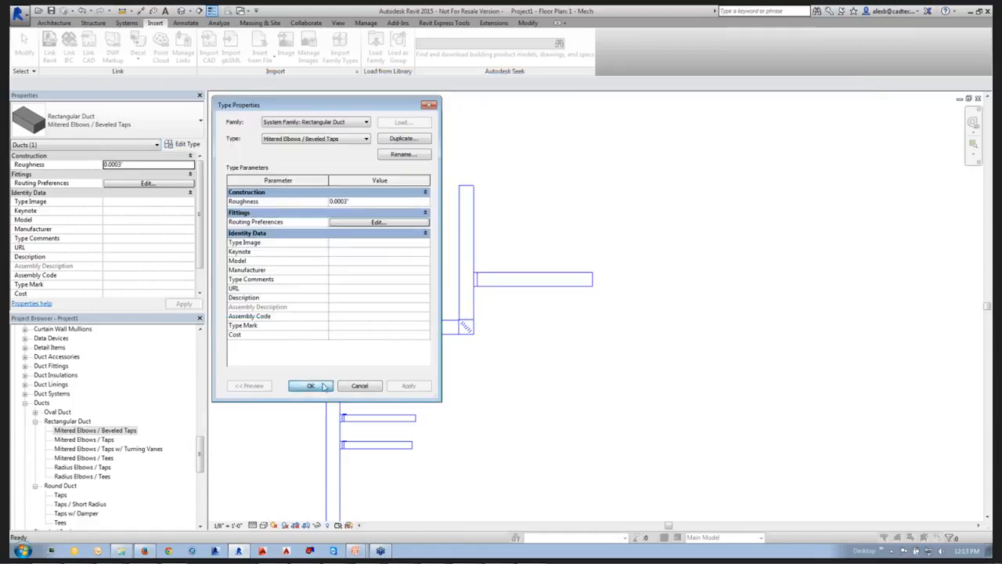
click(310, 385)
click(498, 248)
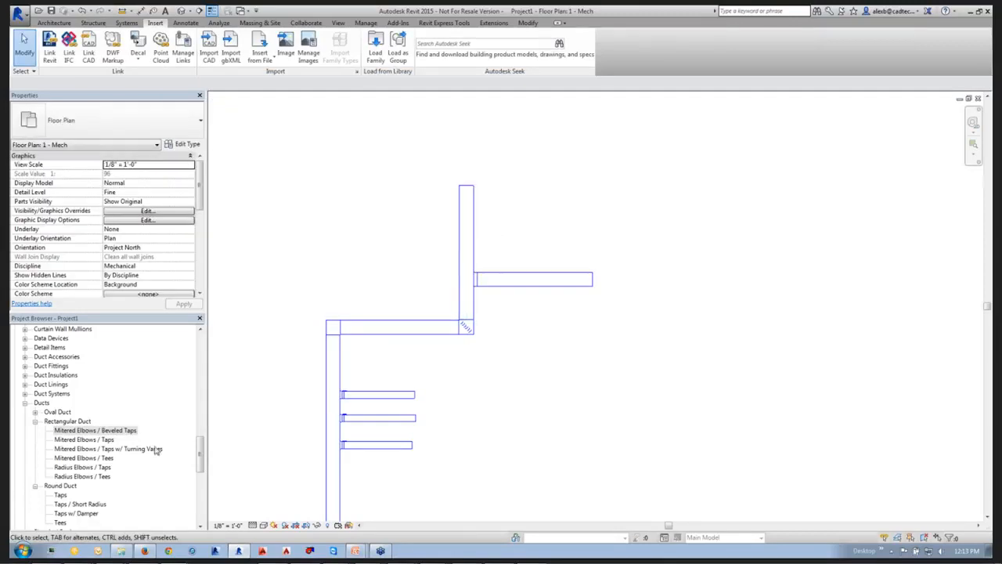
Draw a horizontal 10"-high Mitered Elbows / Beveled Taps branch from the upper vertical duct, ending in line with the branch below.
click(469, 225)
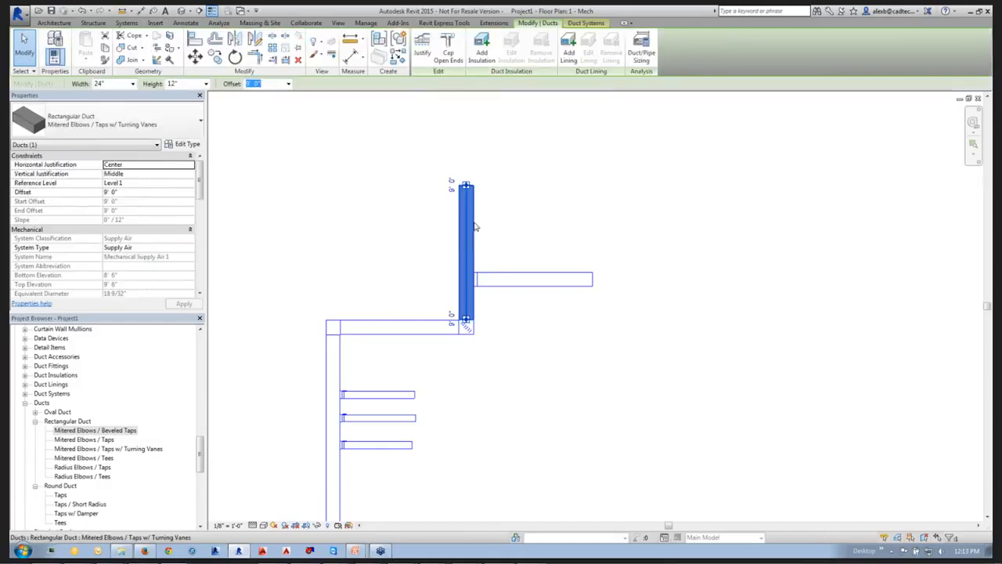
right_click(473, 223)
click(501, 298)
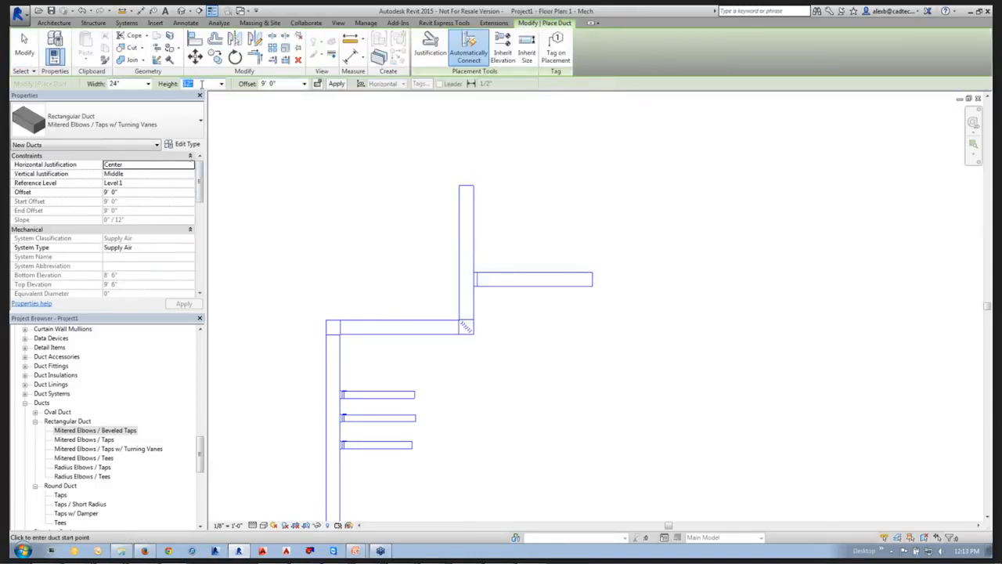
click(201, 84)
text(10)
key(Return)
click(110, 121)
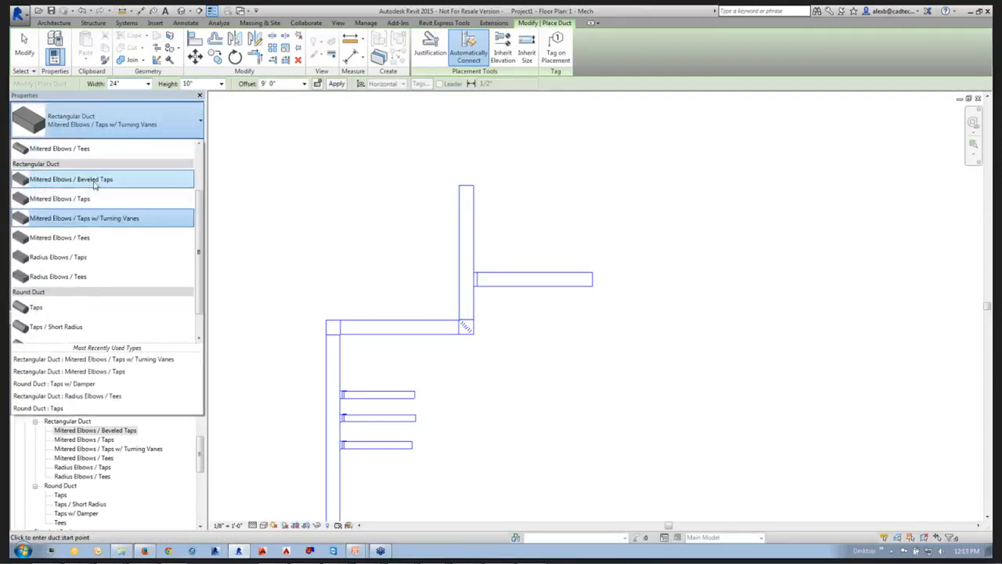
click(94, 182)
click(472, 224)
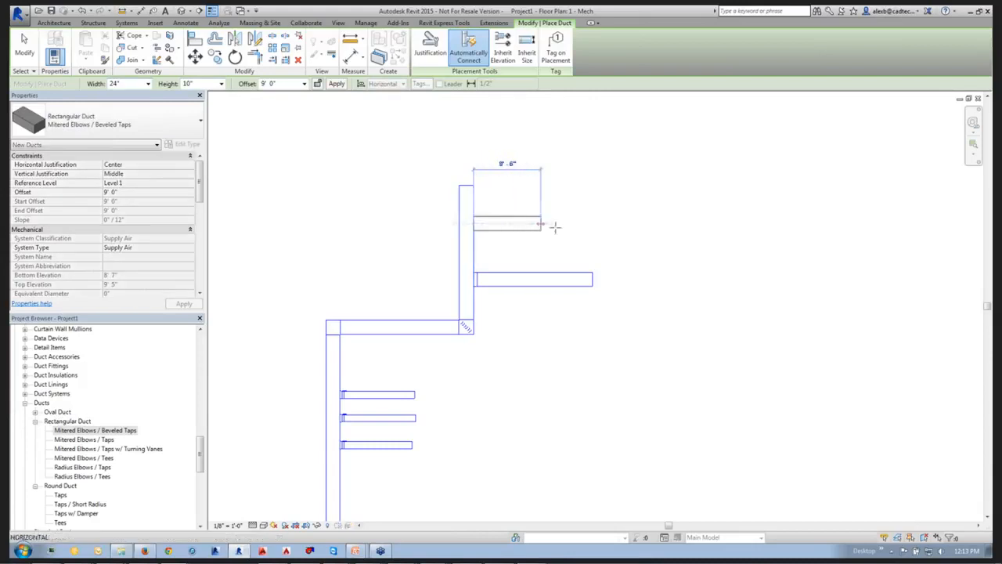
click(593, 224)
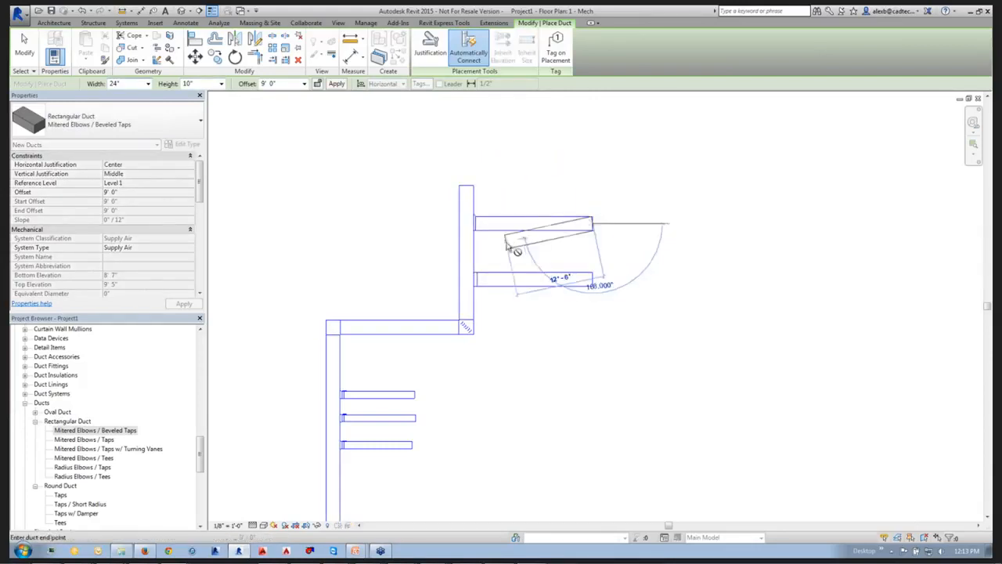
key(Escape)
Select the beveled tap on the new branch and examine which fitting types can replace it.
scroll(447, 246, up, 3)
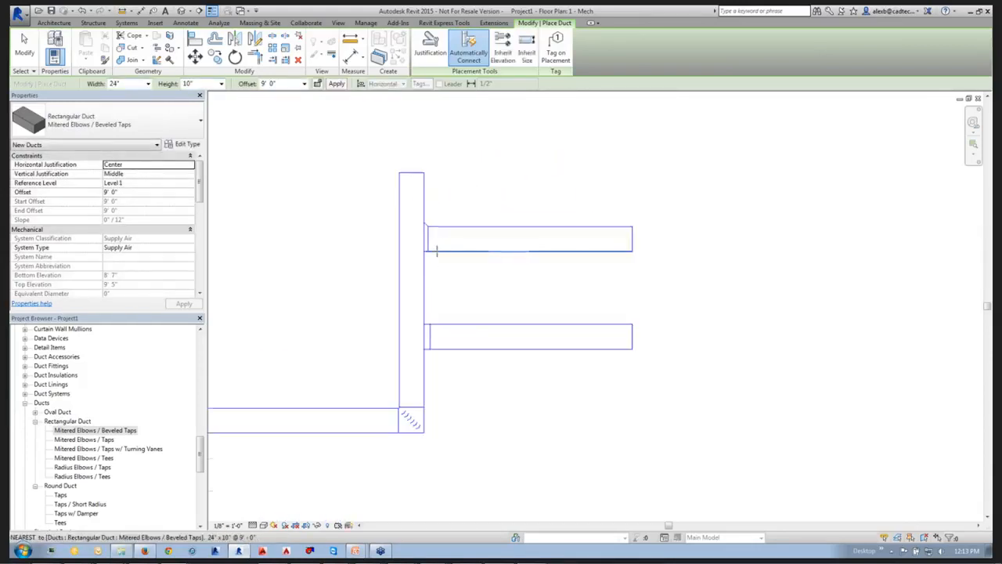
scroll(437, 251, up, 2)
key(Escape)
drag(336, 180, 434, 278)
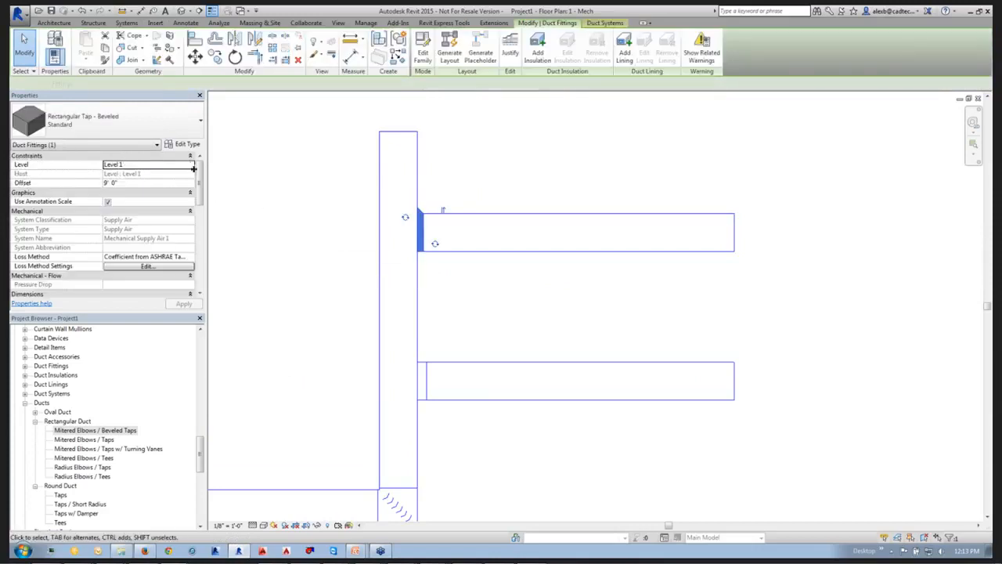
click(144, 119)
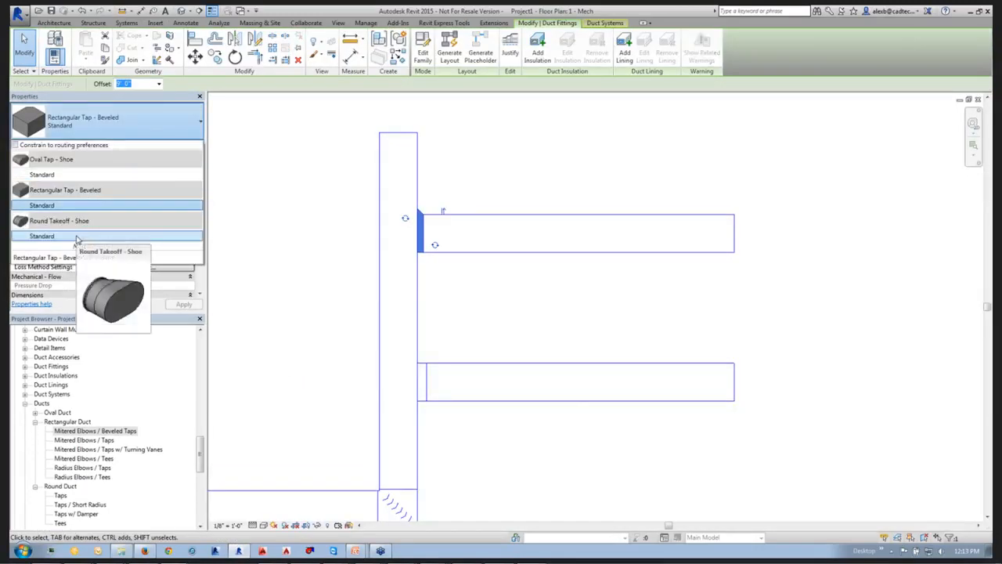
click(573, 412)
Change the damper takeoff on the lowest round branch to Round Takeoff: Standard.
middle_drag(533, 443, 557, 236)
scroll(550, 237, down, 3)
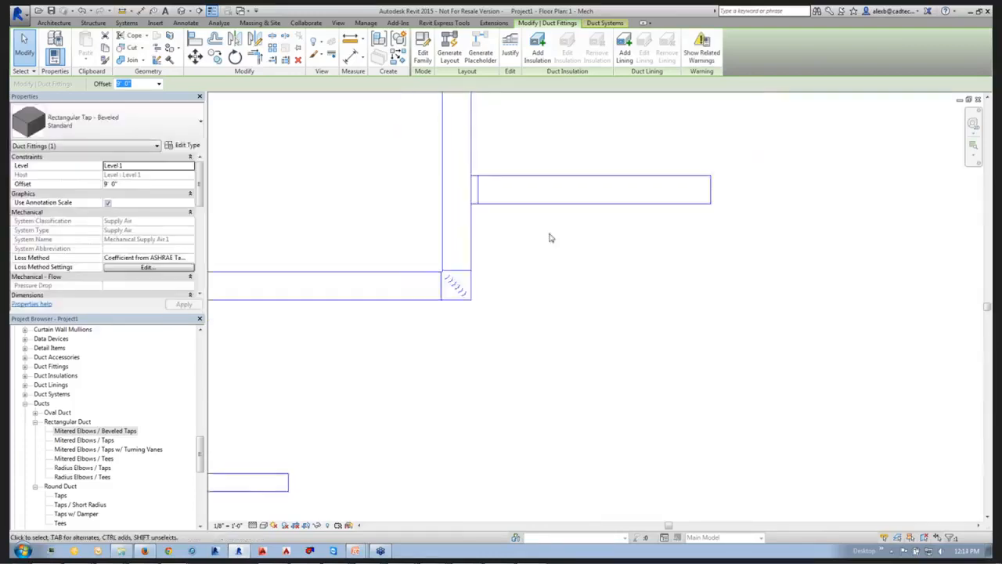
middle_drag(482, 393, 573, 301)
scroll(353, 407, up, 3)
click(355, 385)
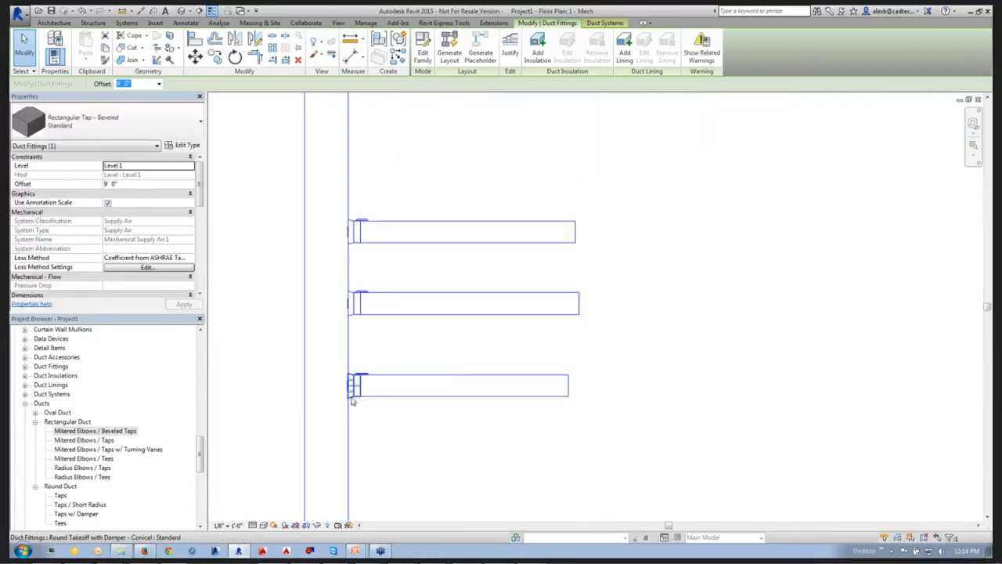
click(131, 129)
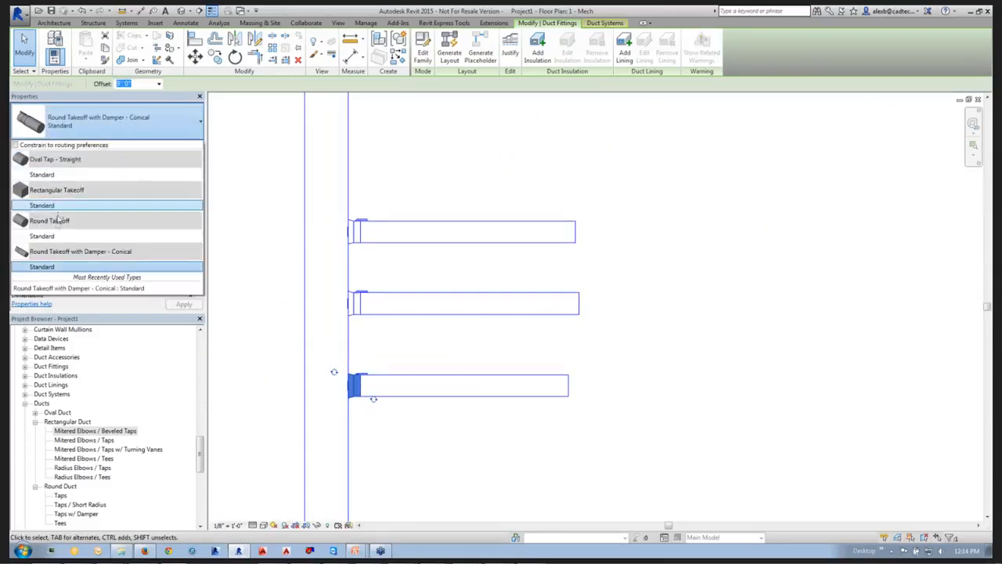
click(54, 238)
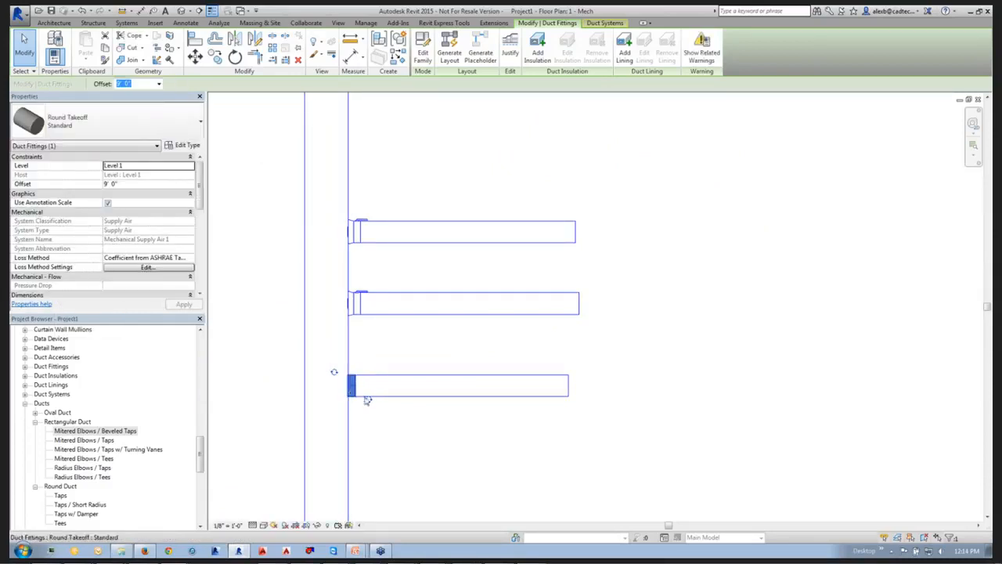
Try to switch the lowest round branch's takeoff back to Round Takeoff with Damper - Conical: Standard.
click(144, 132)
click(59, 265)
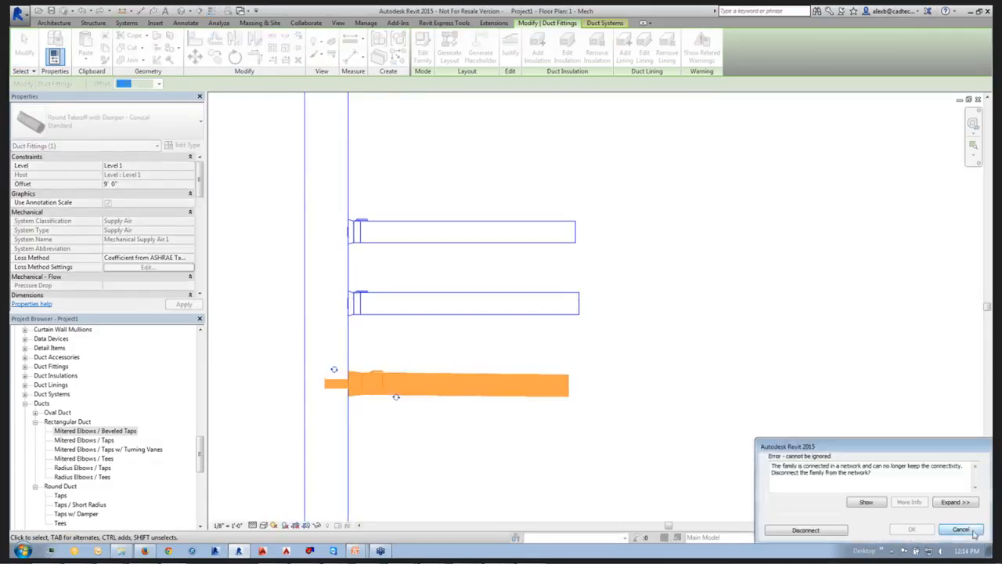
click(962, 529)
Compare the upper rectangular branch's beveled tap and its replacement types with the takeoff on the branch below.
scroll(579, 251, down, 2)
middle_drag(576, 218, 374, 479)
middle_drag(527, 266, 462, 344)
drag(355, 188, 440, 269)
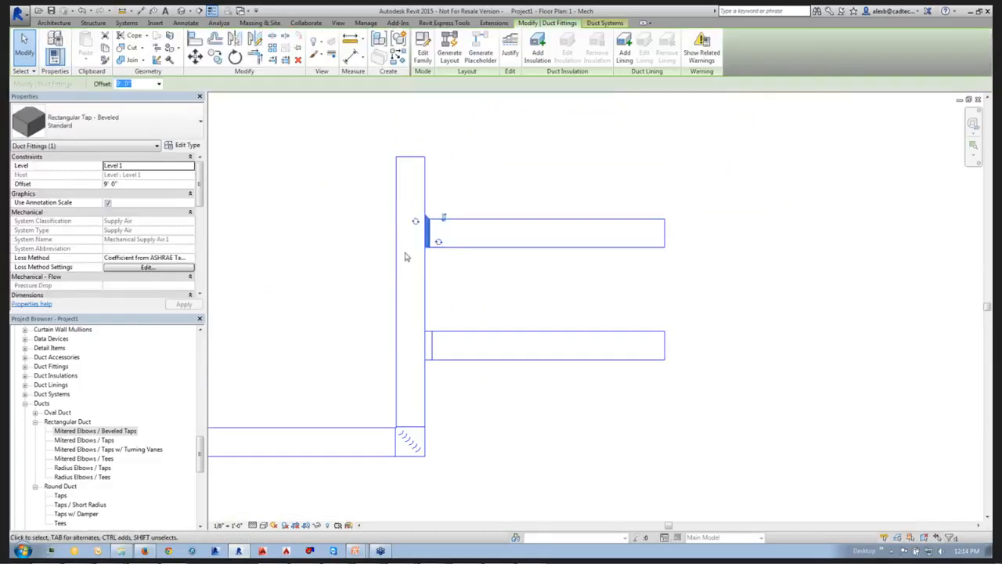
click(180, 135)
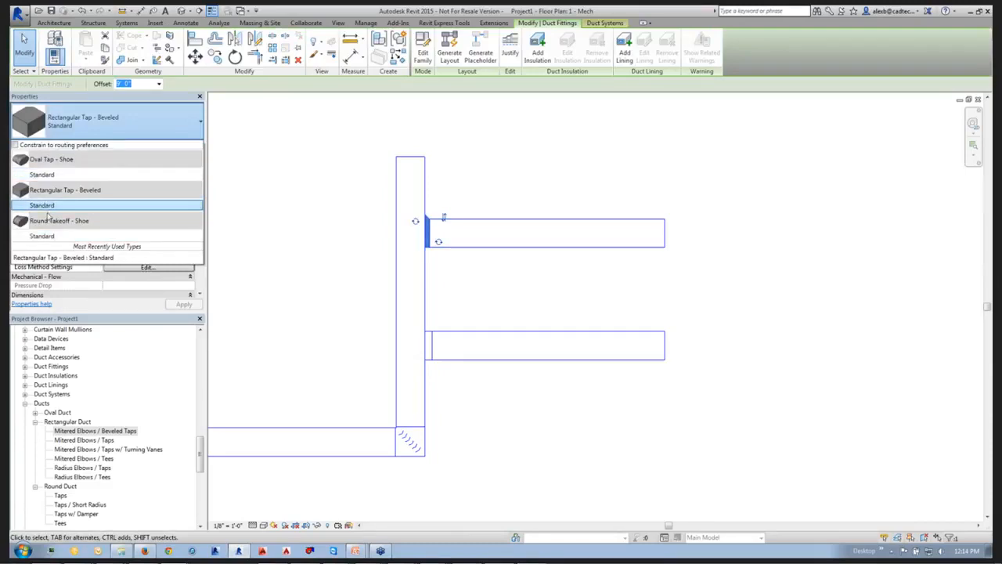
click(473, 425)
click(432, 364)
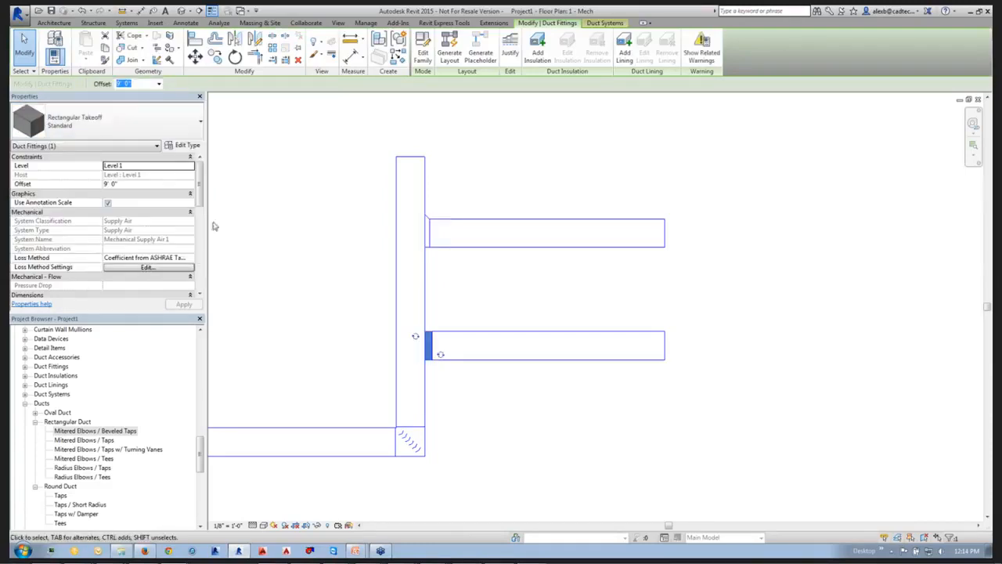
Edit the Rectangular Tap - Beveled family, set its Part Type to Tap - Adjustable and load it into the project.
drag(334, 188, 474, 289)
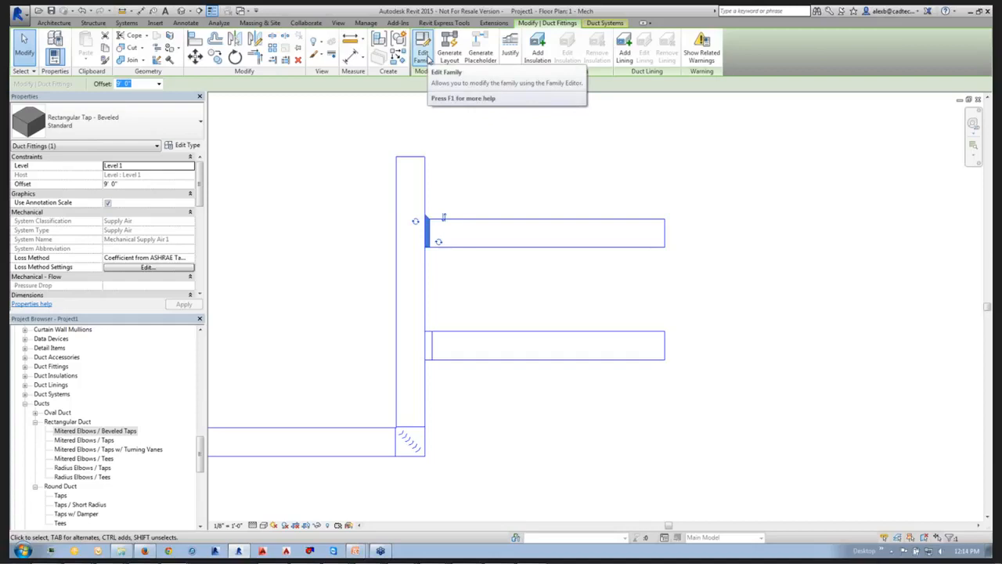
click(427, 59)
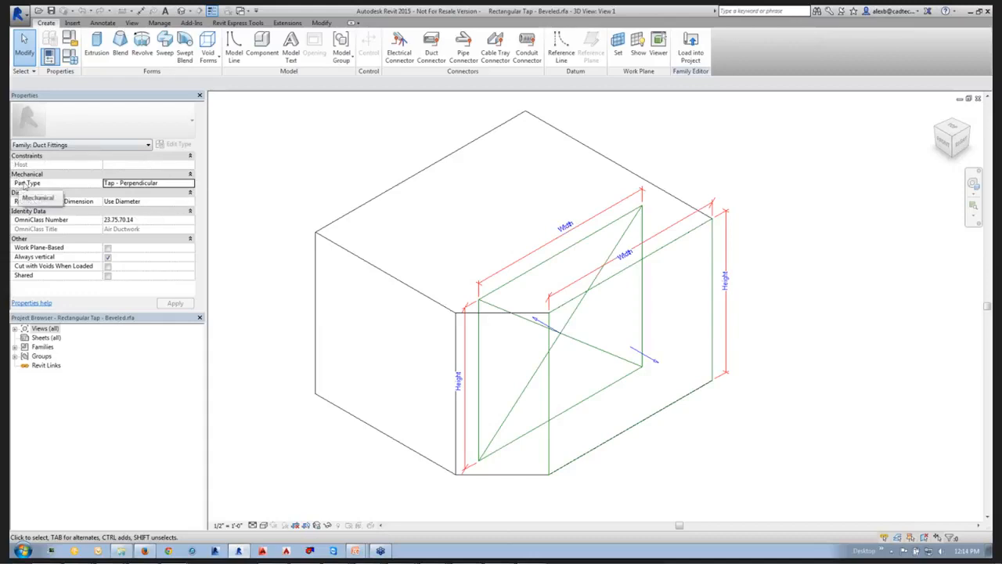
click(154, 185)
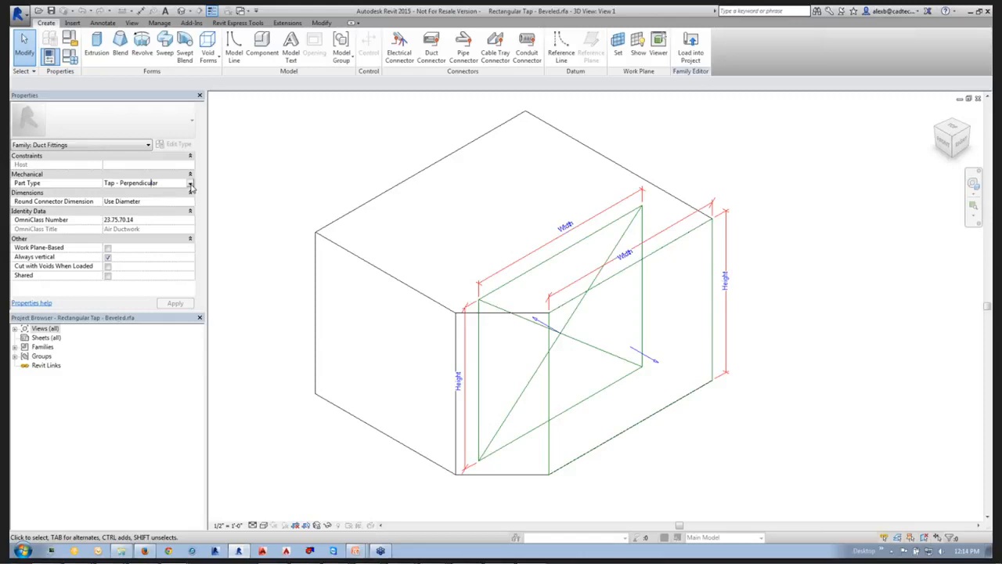
click(190, 184)
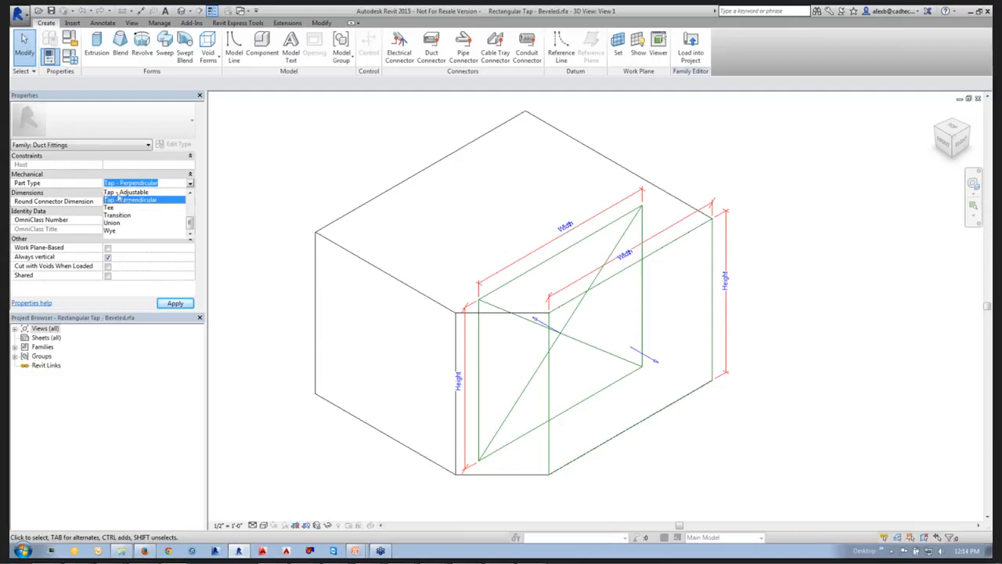
click(147, 193)
click(174, 303)
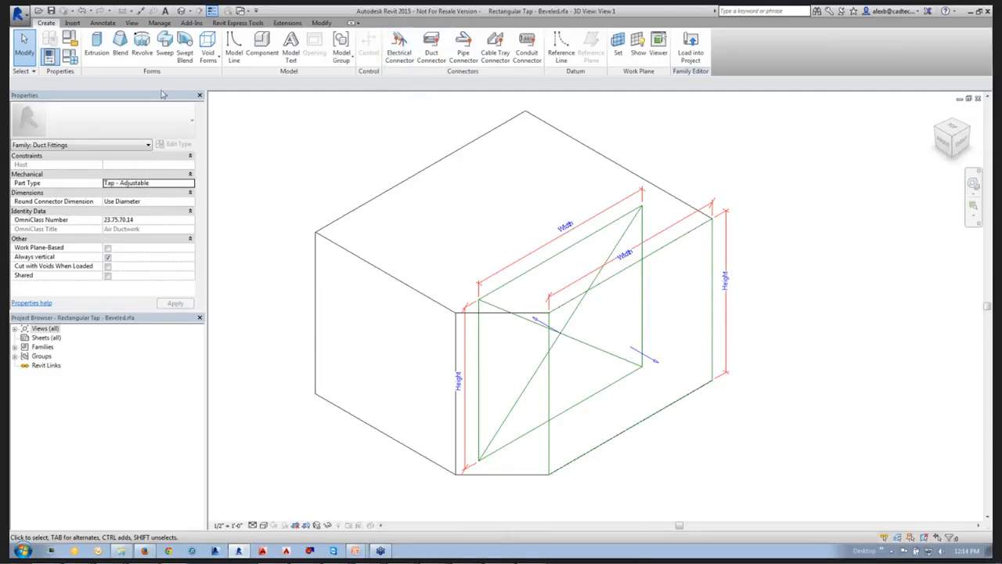
click(690, 47)
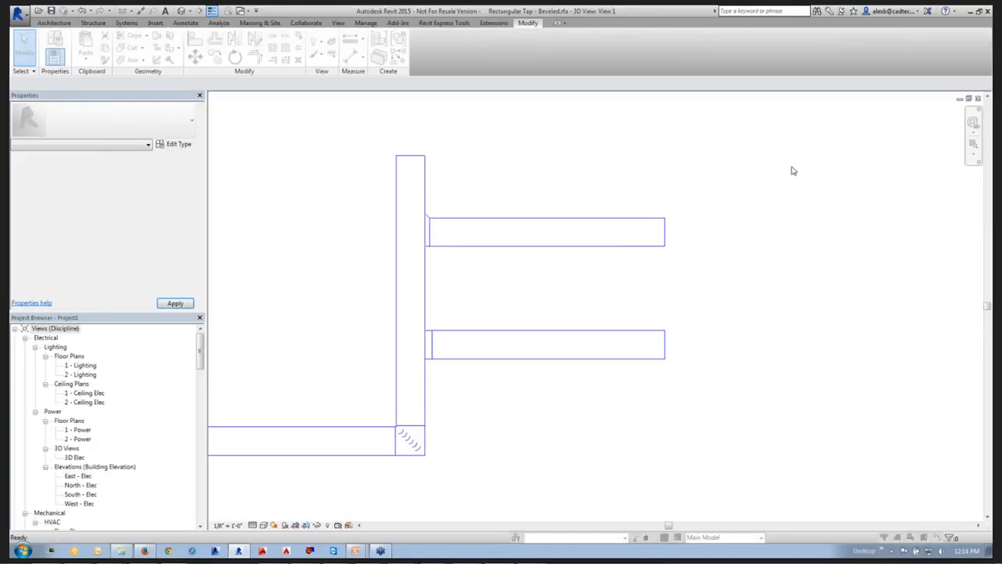
click(495, 255)
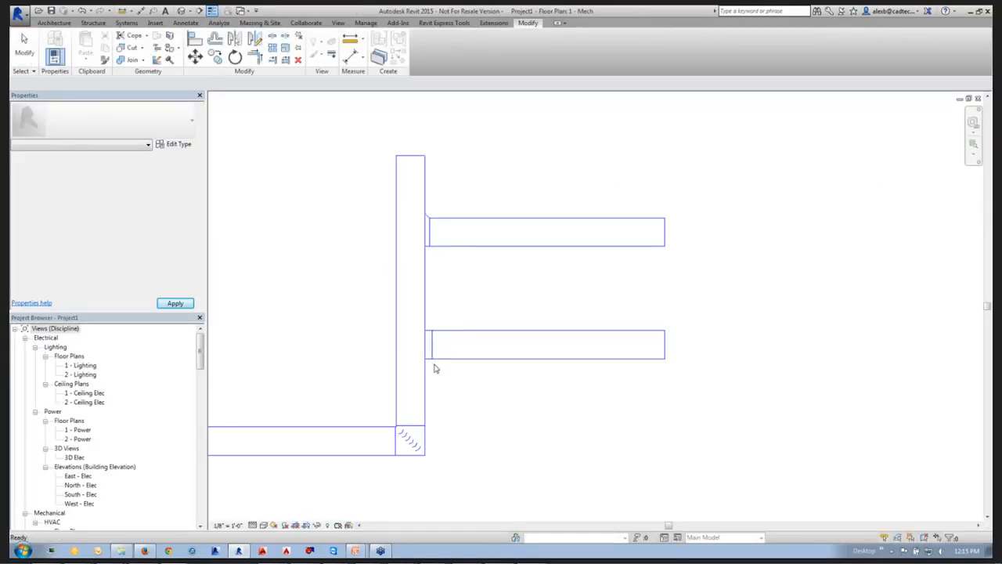
Swap the upper branch's beveled tap for Rectangular Takeoff: Standard.
click(429, 244)
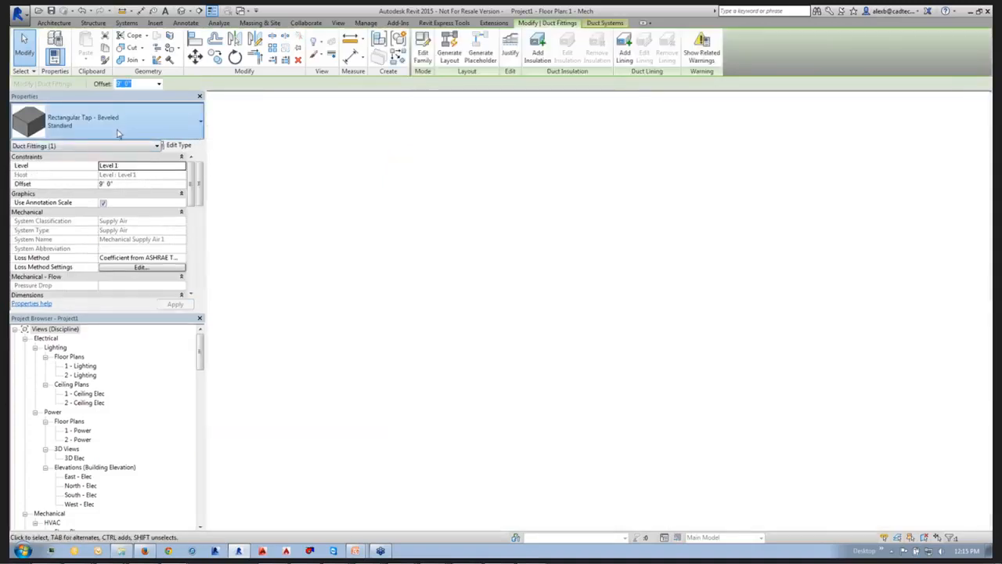
click(128, 125)
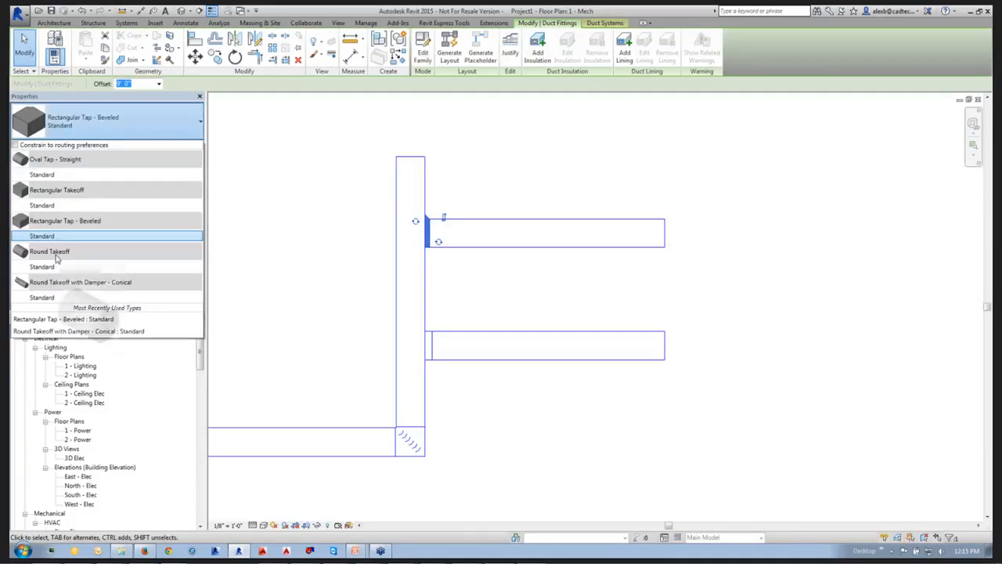
click(62, 205)
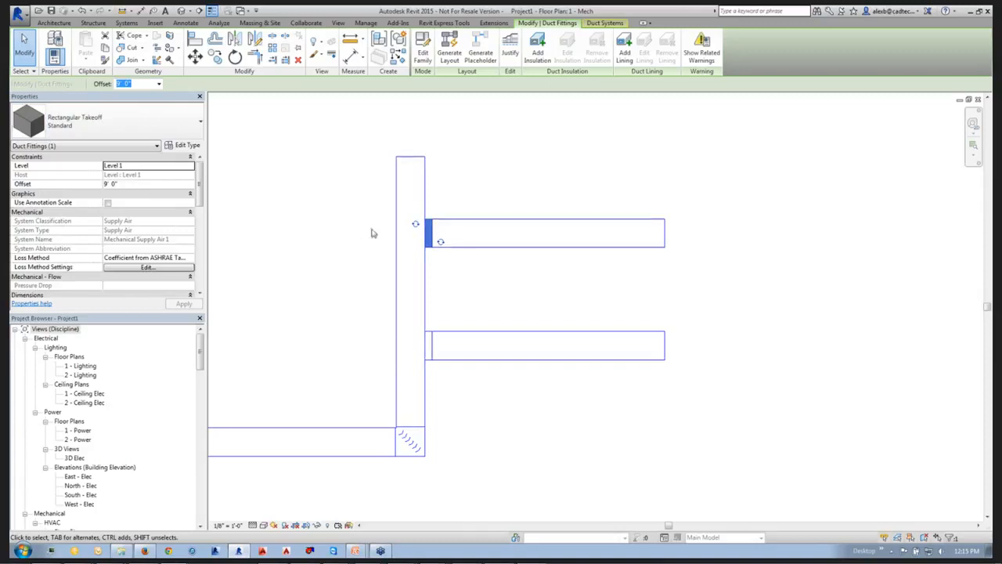
Constrain the fitting choices to routing preferences and change the upper branch's takeoff to Rectangular Tap - Beveled: Standard.
click(117, 119)
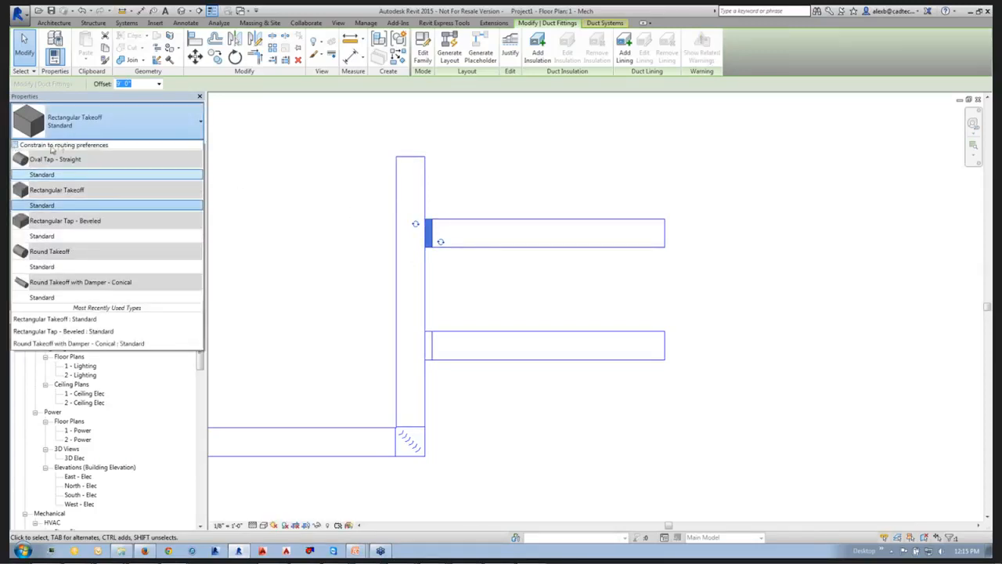
click(14, 145)
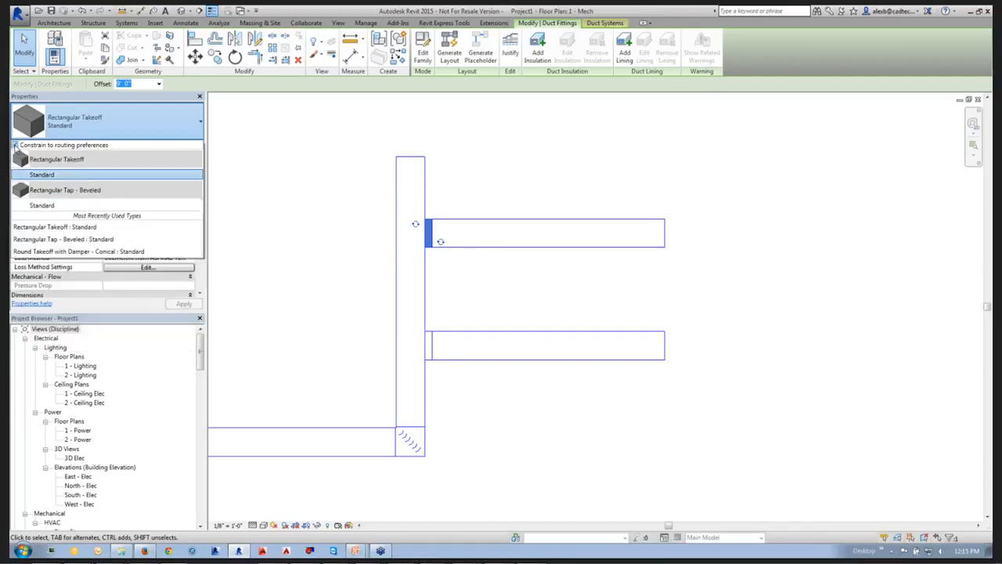
click(59, 205)
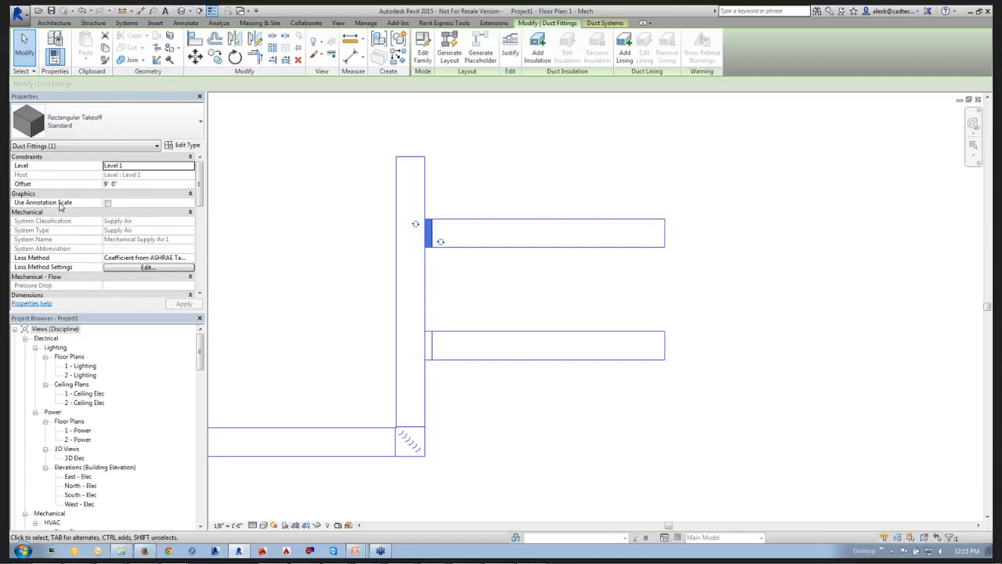
Switch the upper branch's fitting back to Rectangular Takeoff: Standard and deselect it.
click(84, 133)
scroll(72, 176, up, 2)
click(72, 175)
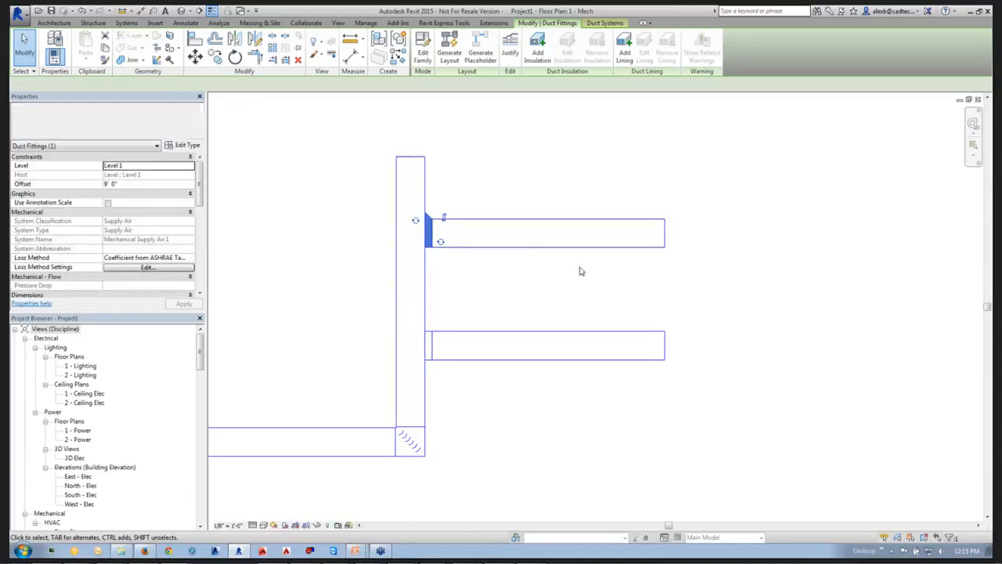
click(582, 299)
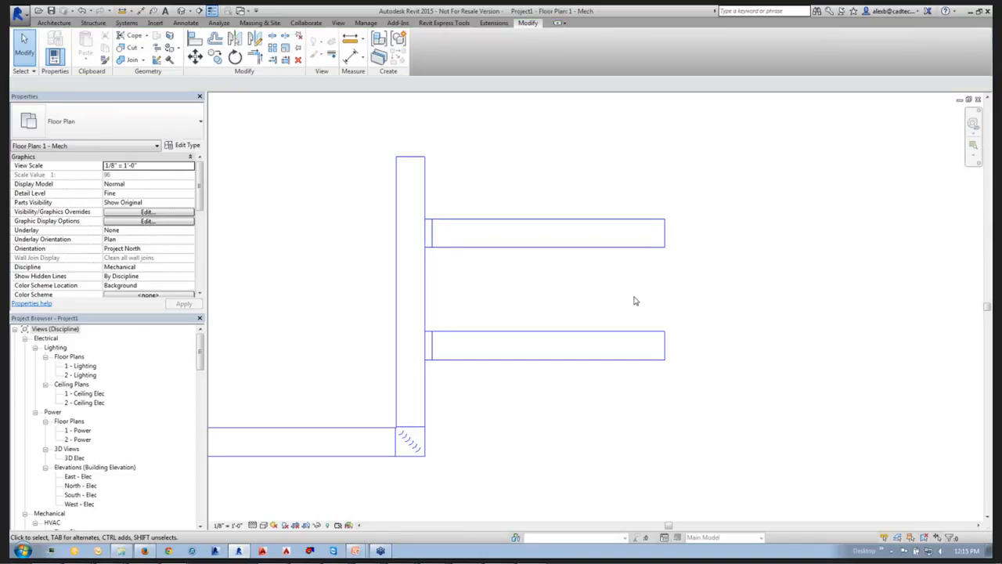
Draw a PVC - DWV pipe about 40'-6" long, running north-south in the empty area east of the ducts.
scroll(634, 300, down, 5)
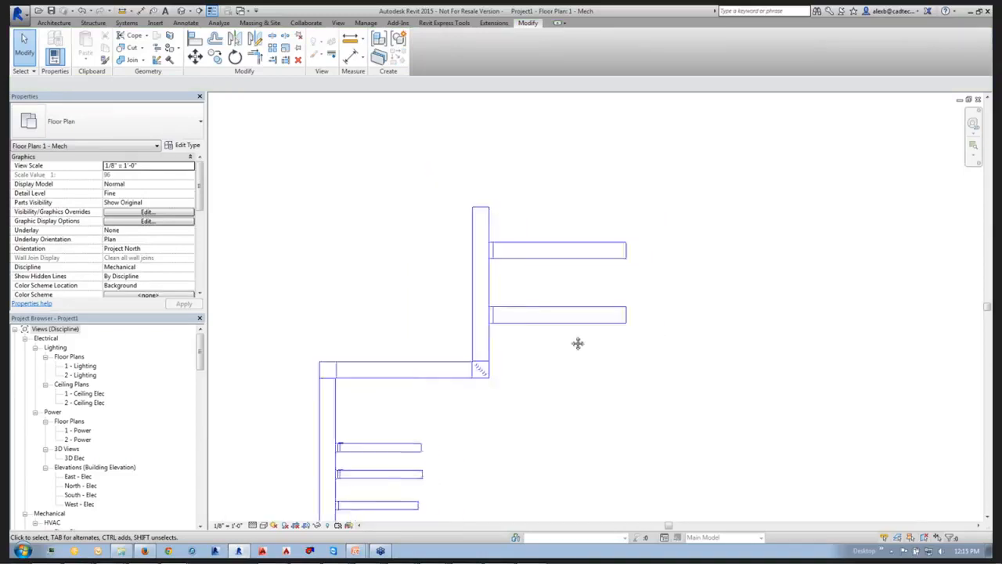
scroll(447, 293, down, 1)
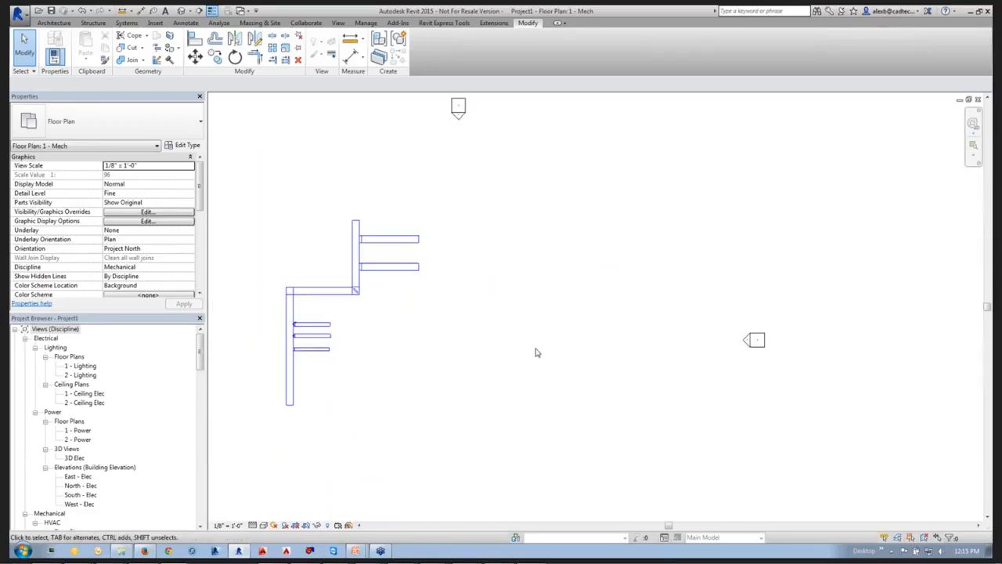
key(p)
key(i)
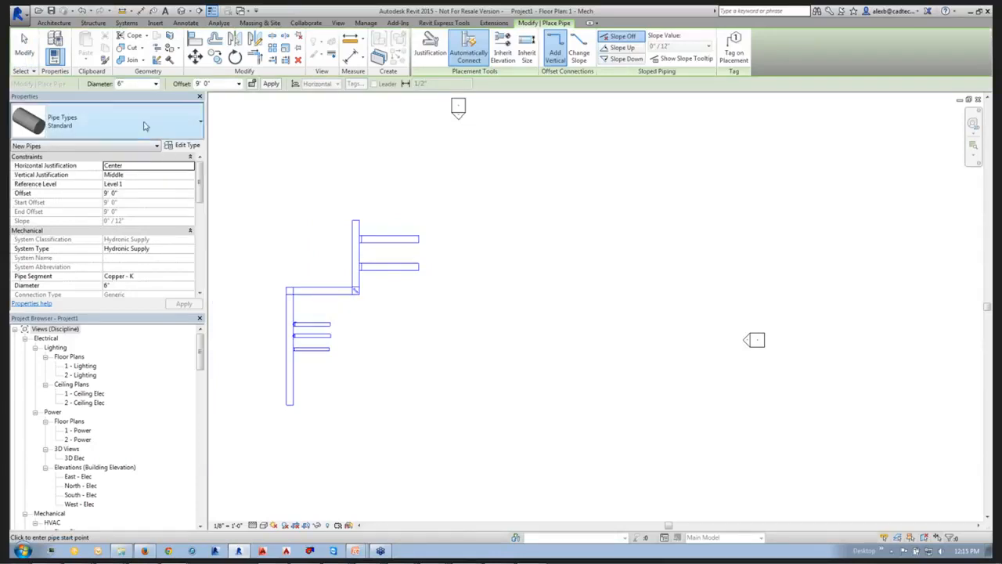
click(144, 124)
mouse_move(68, 182)
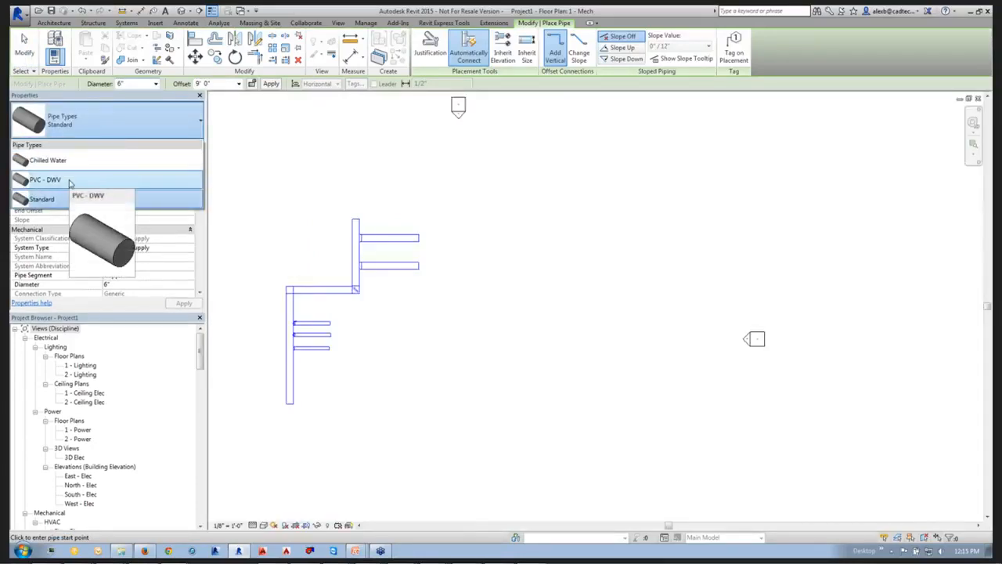
click(68, 183)
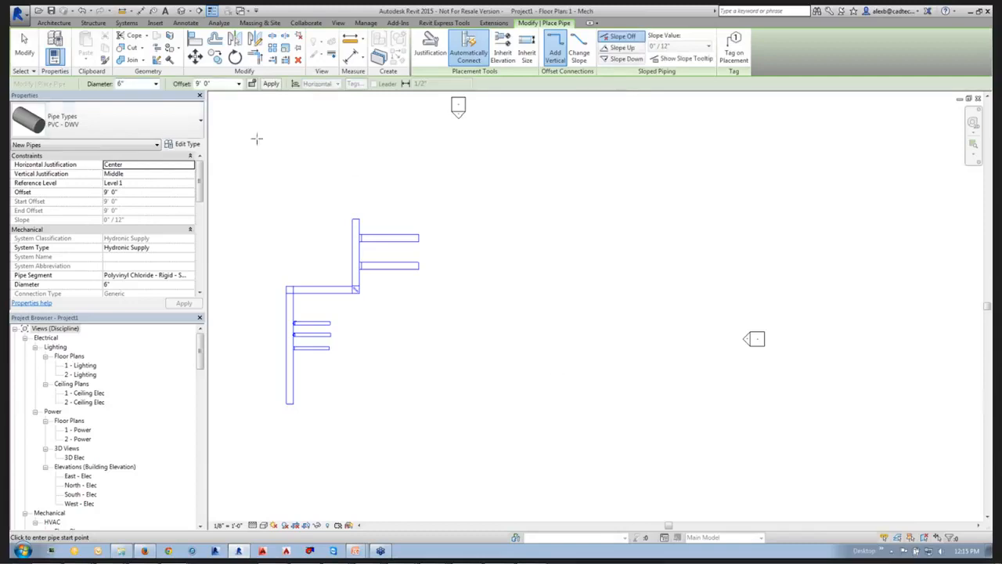
click(578, 422)
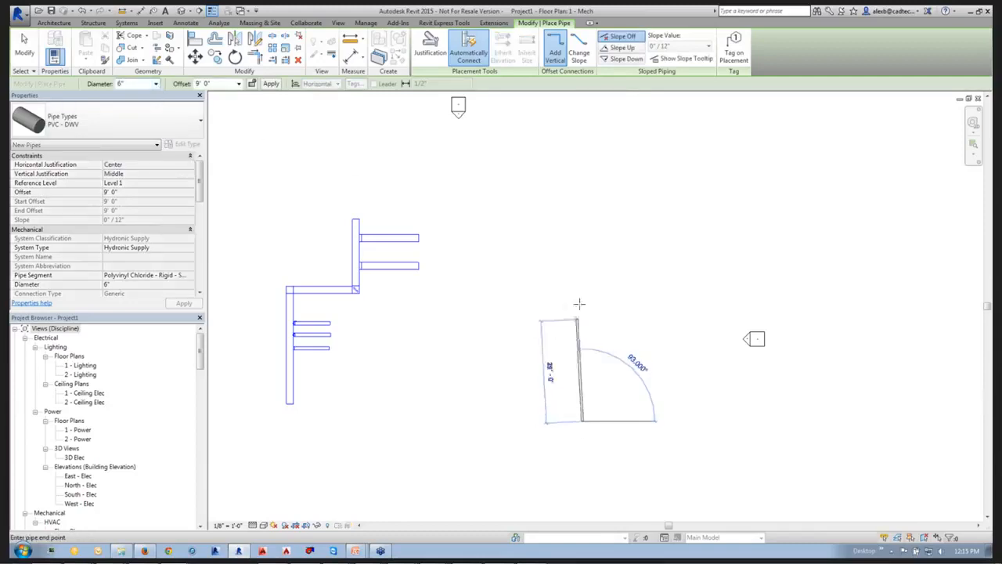
key(Escape)
key(Escape)
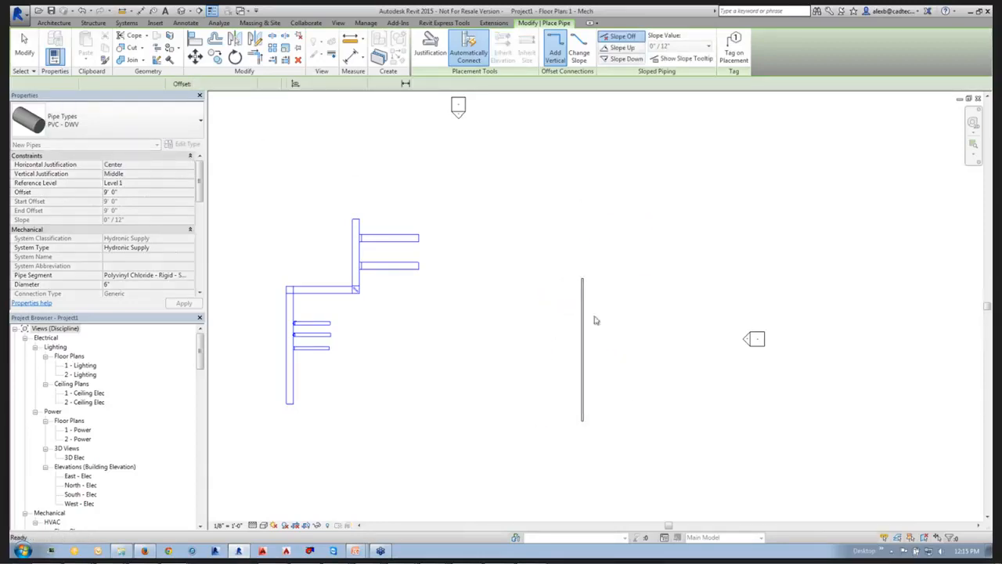
Create a similar PVC - DWV branch pipe running horizontally east from the upper part of the north-south pipe.
scroll(514, 326, up, 4)
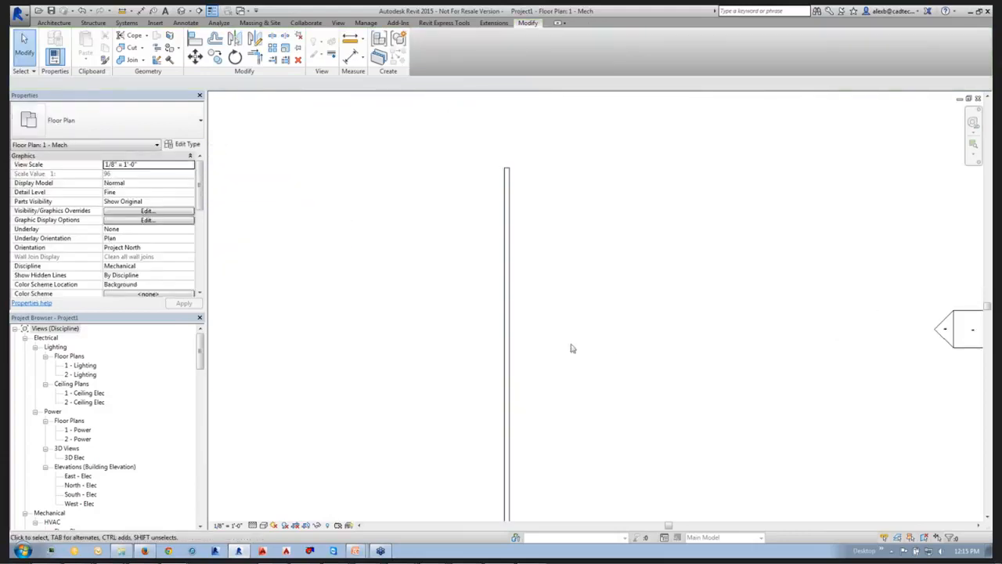
click(510, 304)
right_click(511, 309)
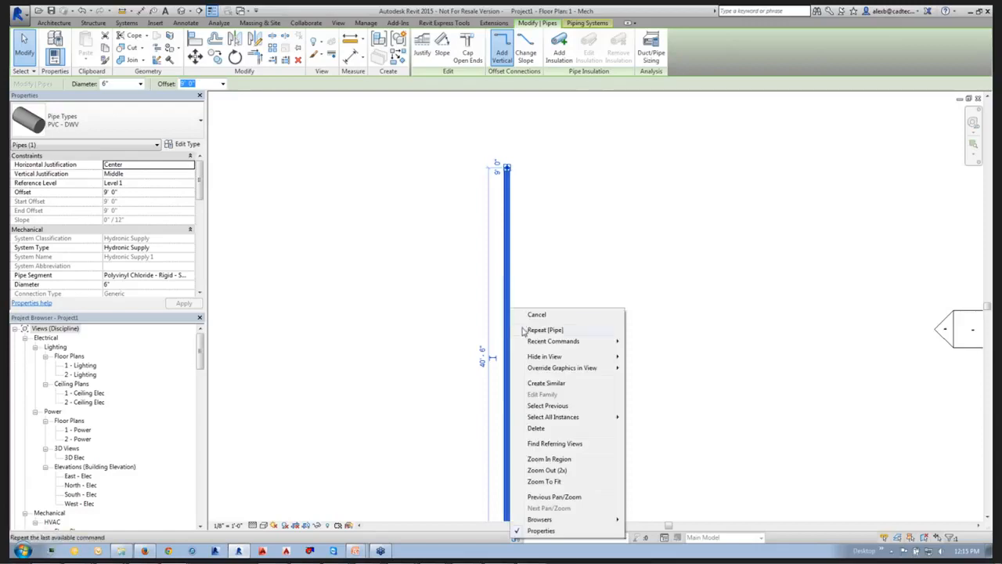
click(541, 382)
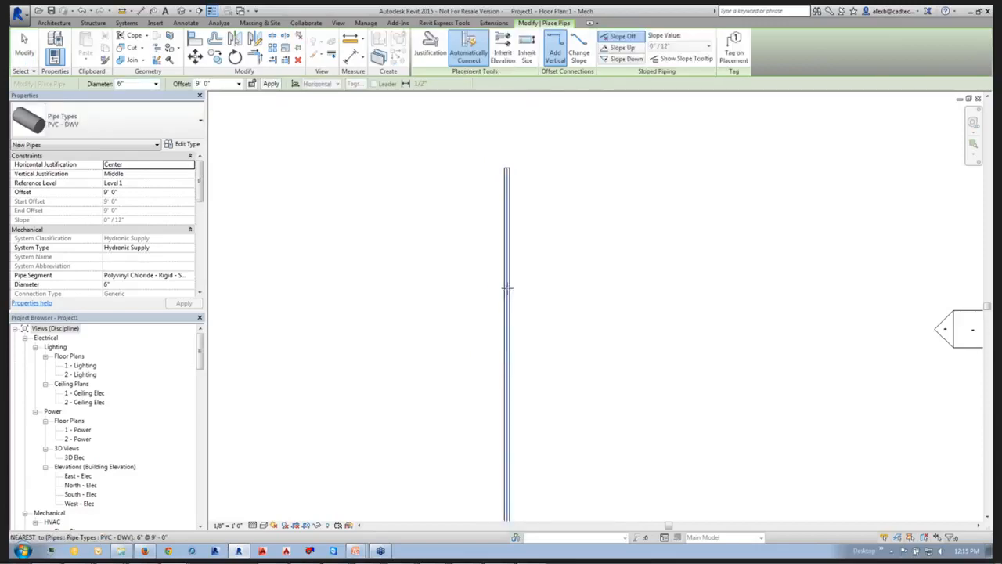
click(508, 288)
click(638, 287)
key(Escape)
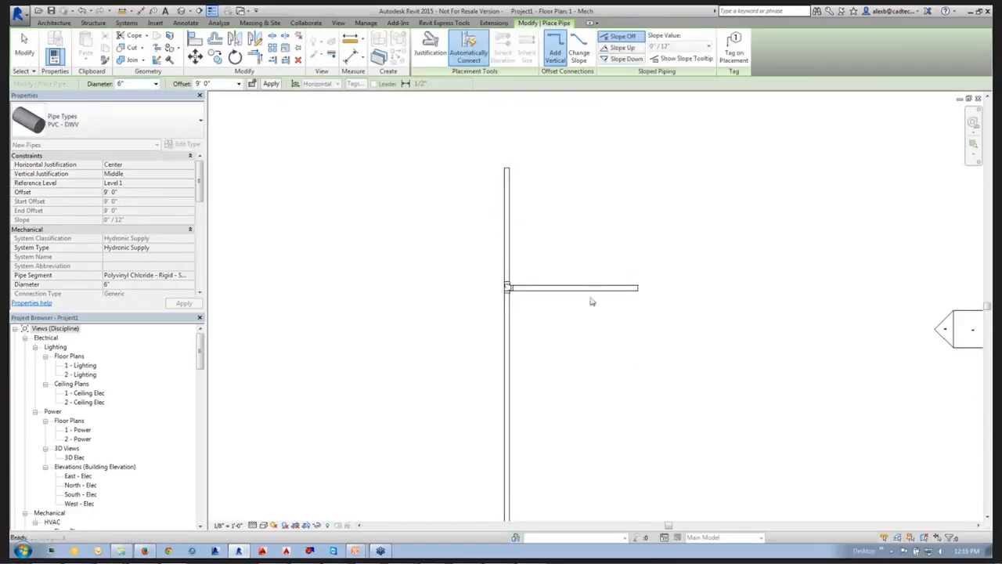
key(Escape)
Try to convert the sanitary tee at the branch connection to a cross fitting.
scroll(474, 225, down, 1)
scroll(505, 266, up, 2)
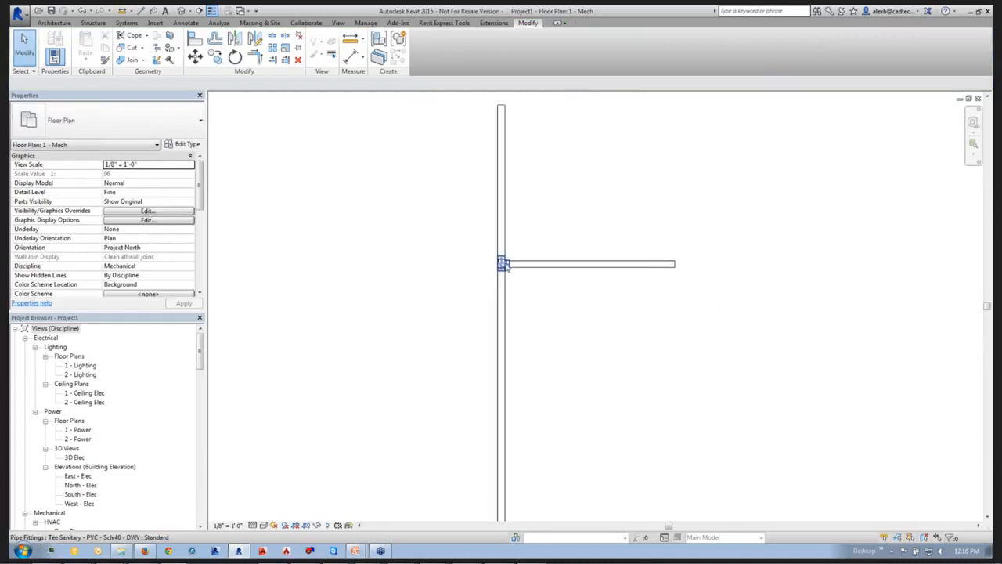
click(503, 264)
scroll(504, 266, up, 1)
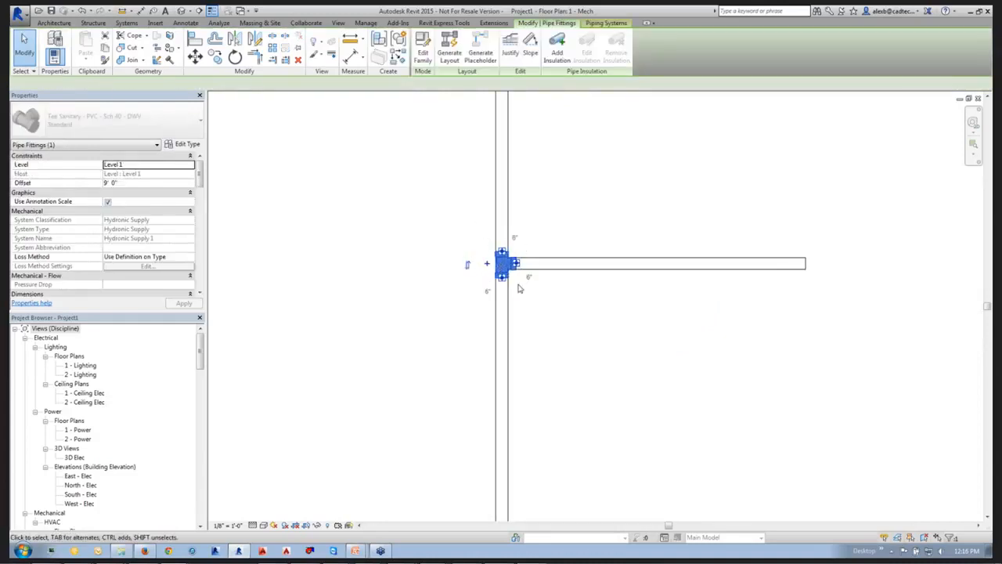
scroll(517, 289, up, 1)
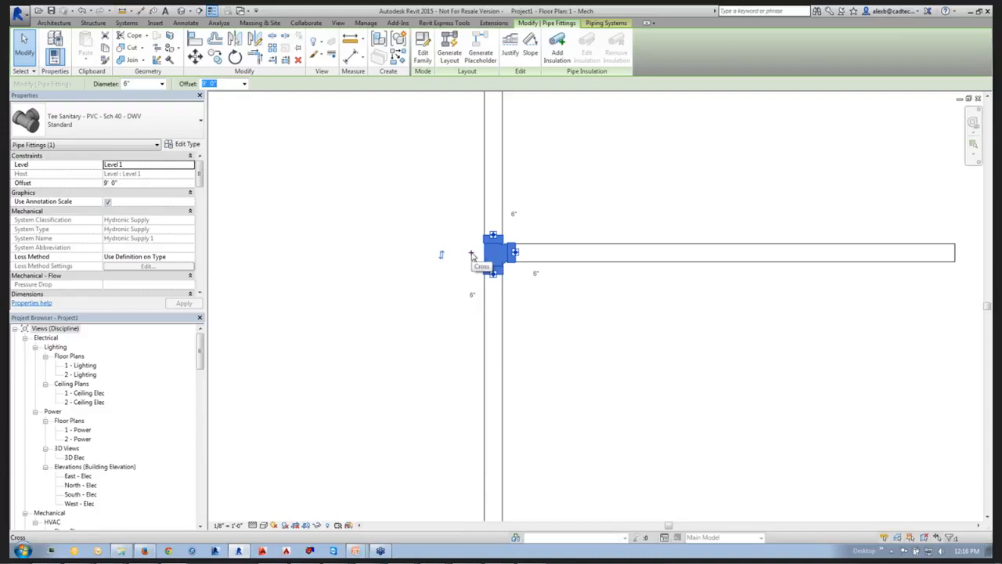
click(471, 255)
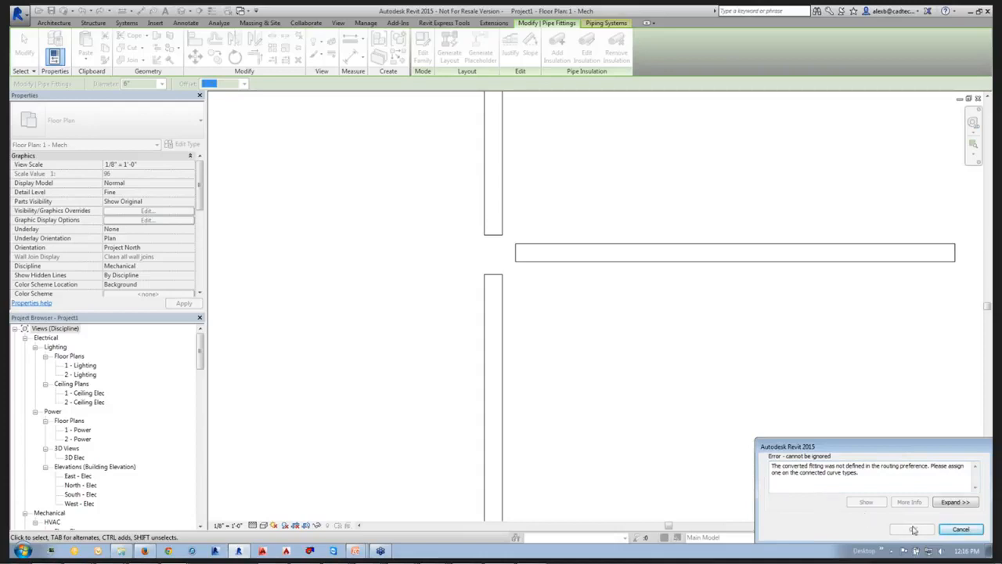
click(960, 529)
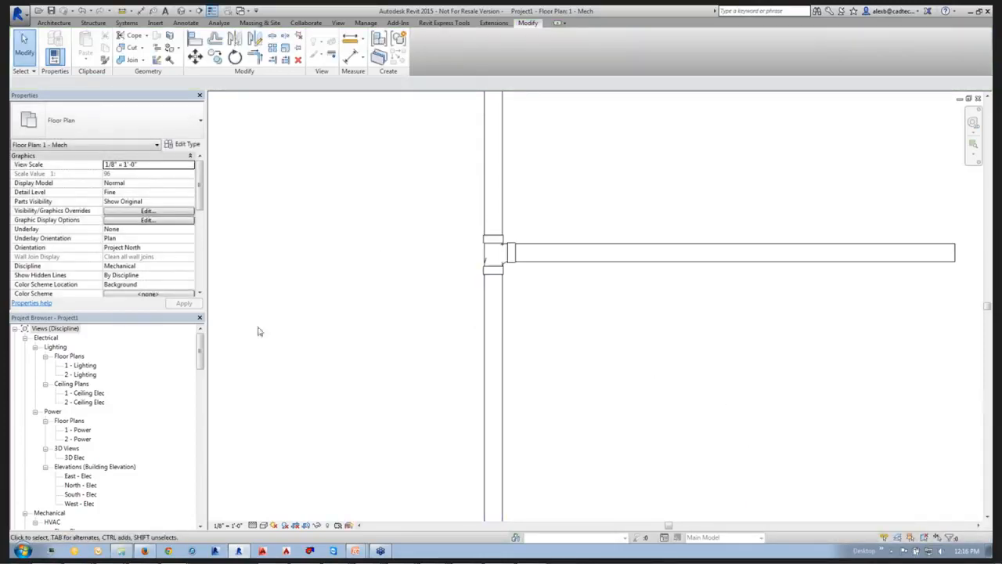
Find the PVC - DWV pipe type among the project's families and open its routing preferences.
click(14, 330)
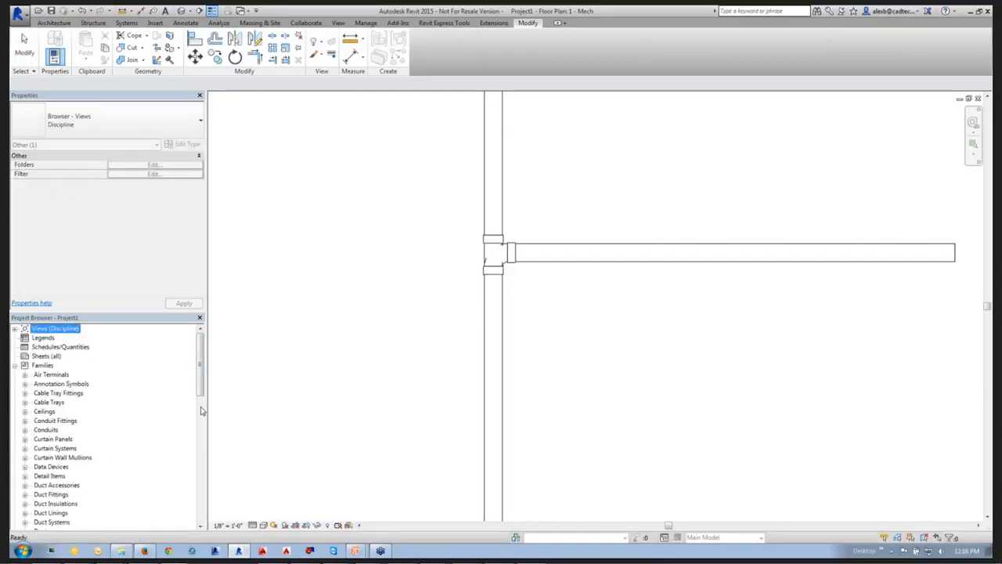
scroll(201, 411, down, 5)
click(34, 401)
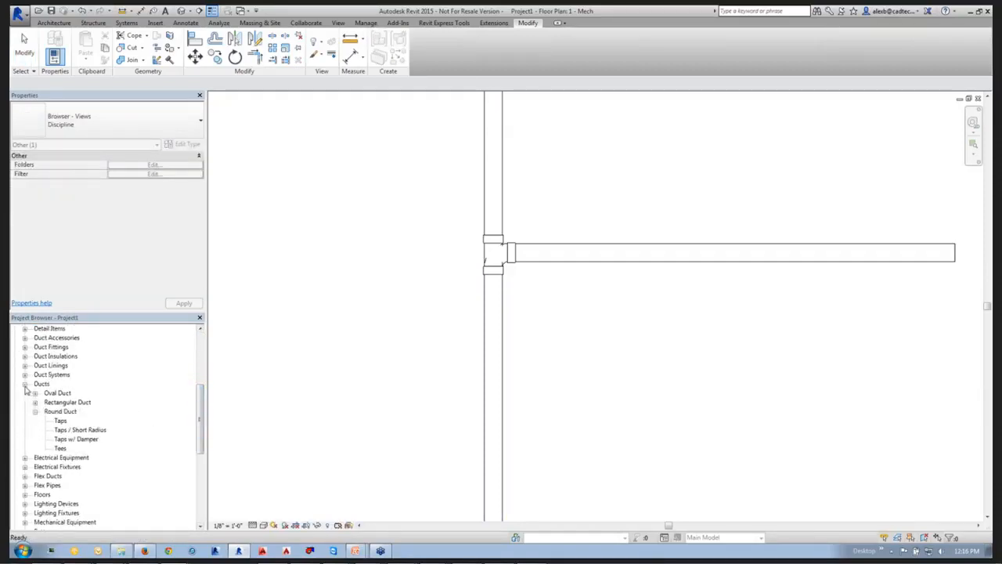
click(25, 384)
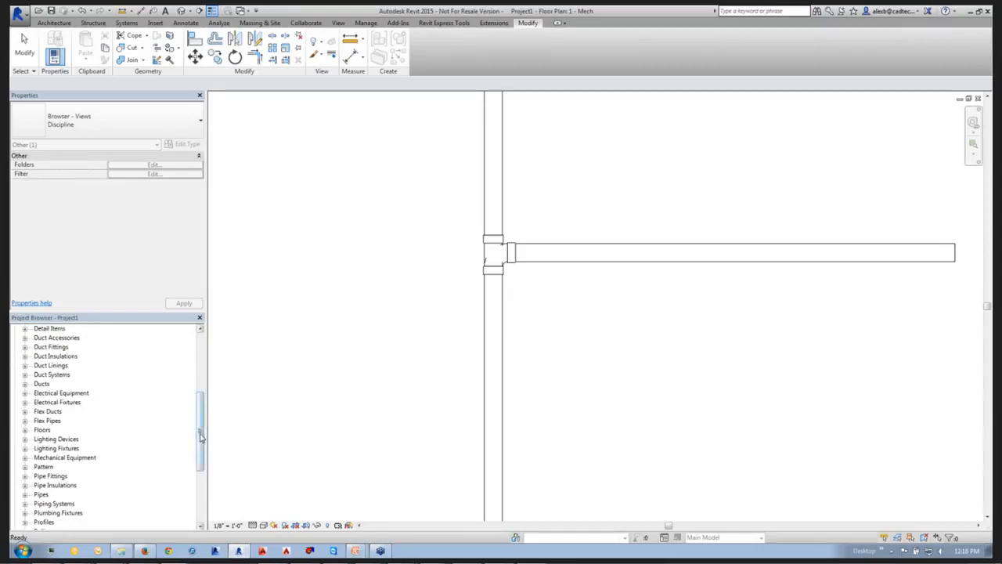
scroll(174, 452, down, 2)
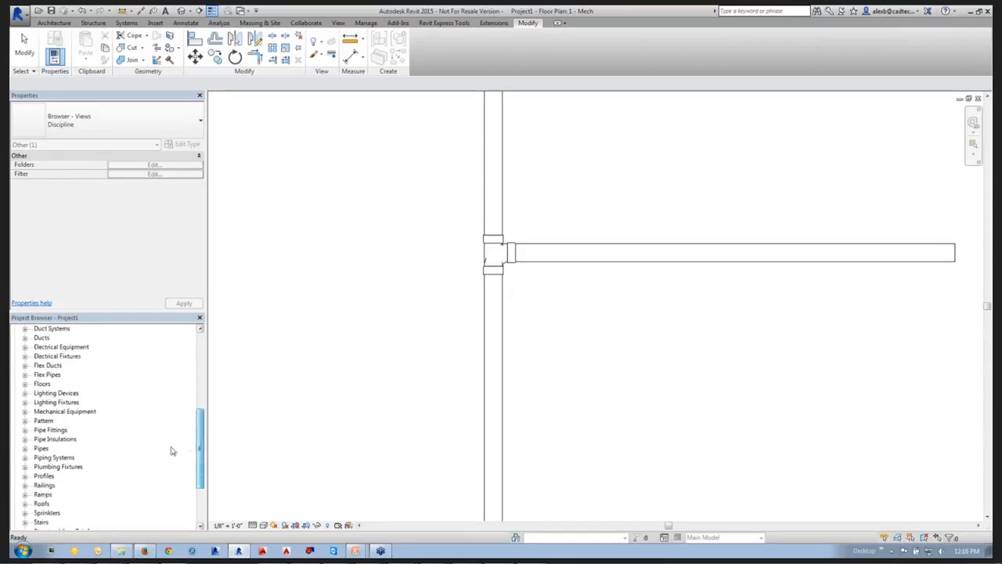
click(25, 448)
click(34, 457)
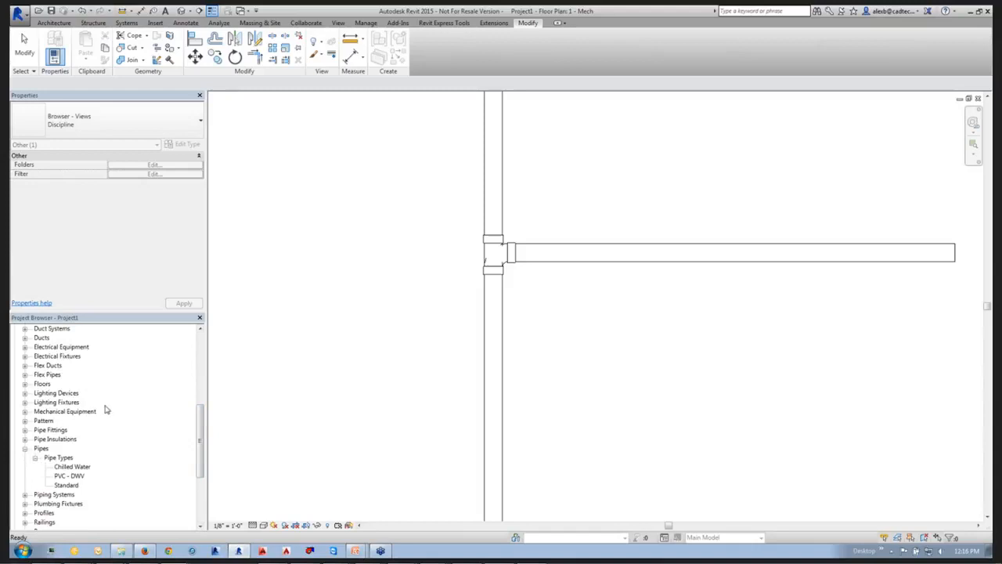
click(70, 475)
right_click(81, 476)
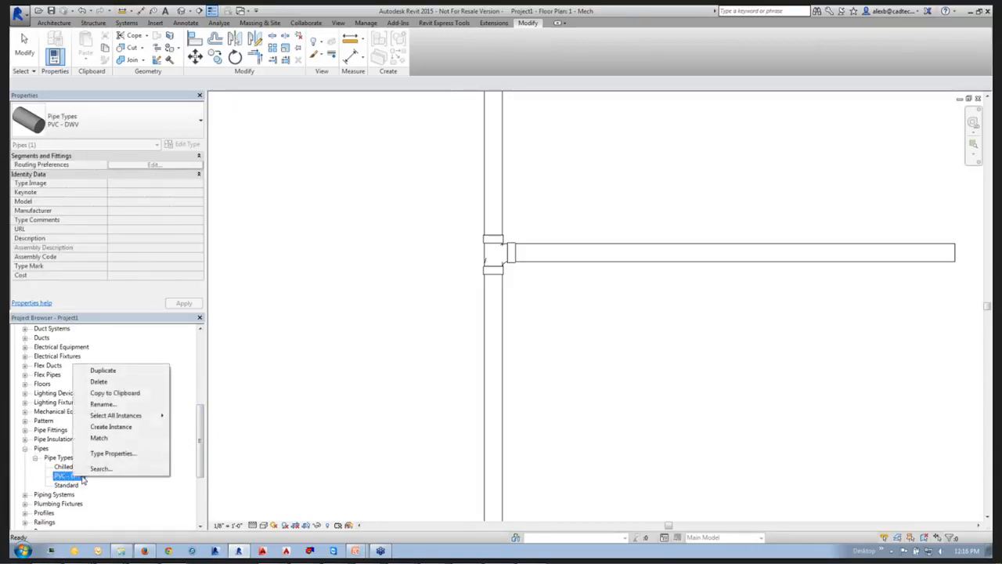
click(112, 454)
click(364, 203)
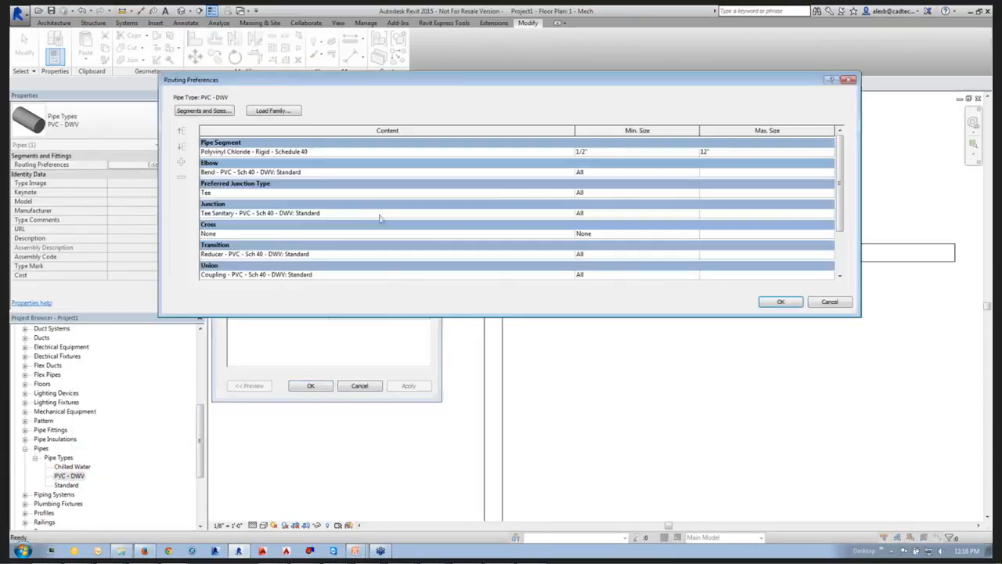
Assign Cross - Generic: Standard as the cross fitting in the PVC - DWV routing preferences.
click(209, 234)
click(569, 234)
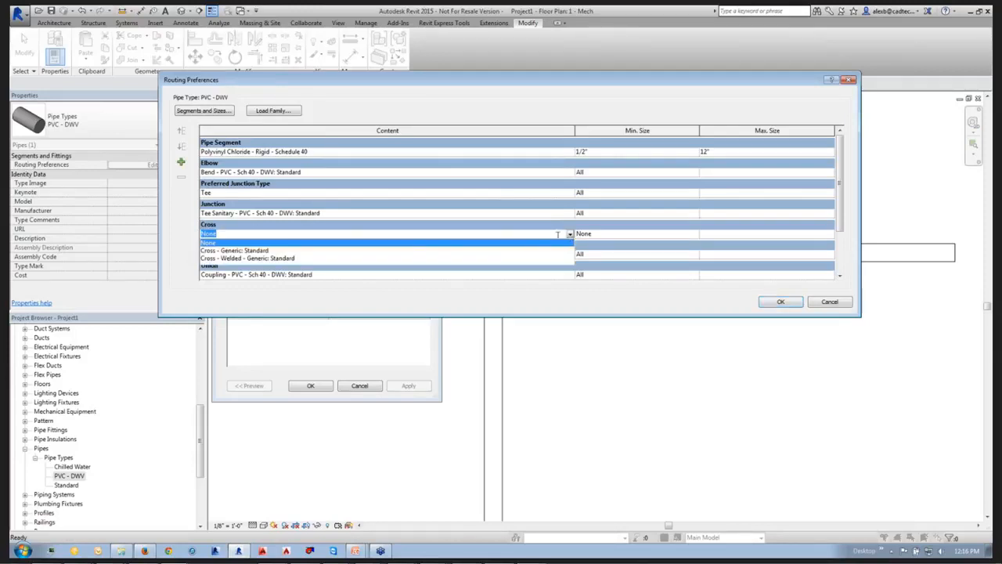
click(231, 251)
click(779, 302)
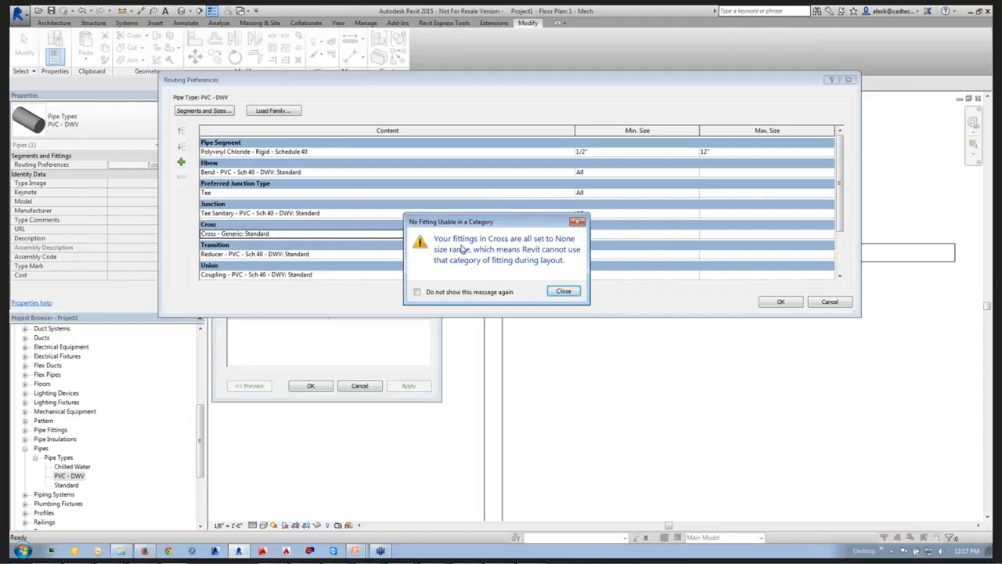
click(563, 290)
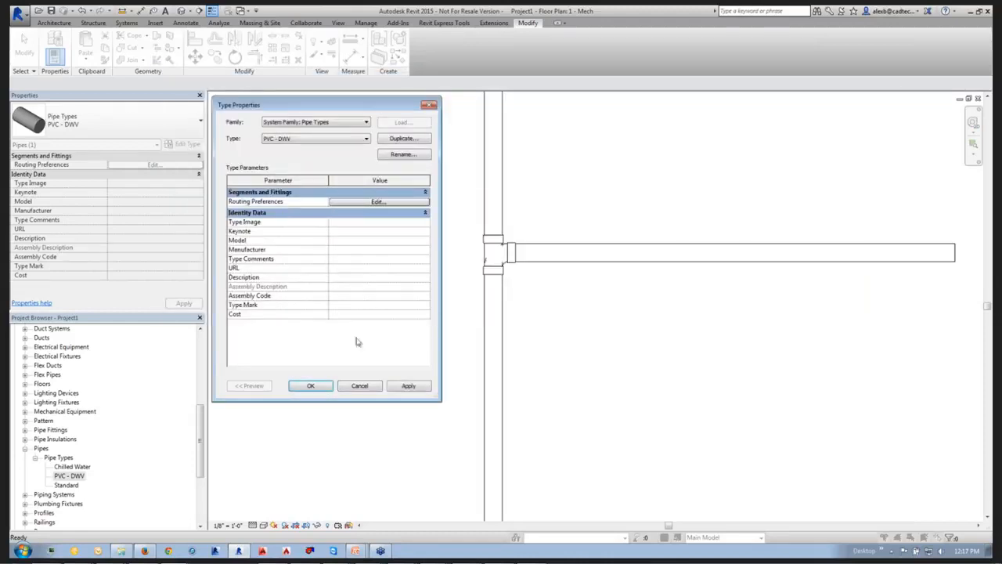
Set the cross fitting's minimum size to All in the PVC - DWV routing preferences and apply the type properties.
click(392, 202)
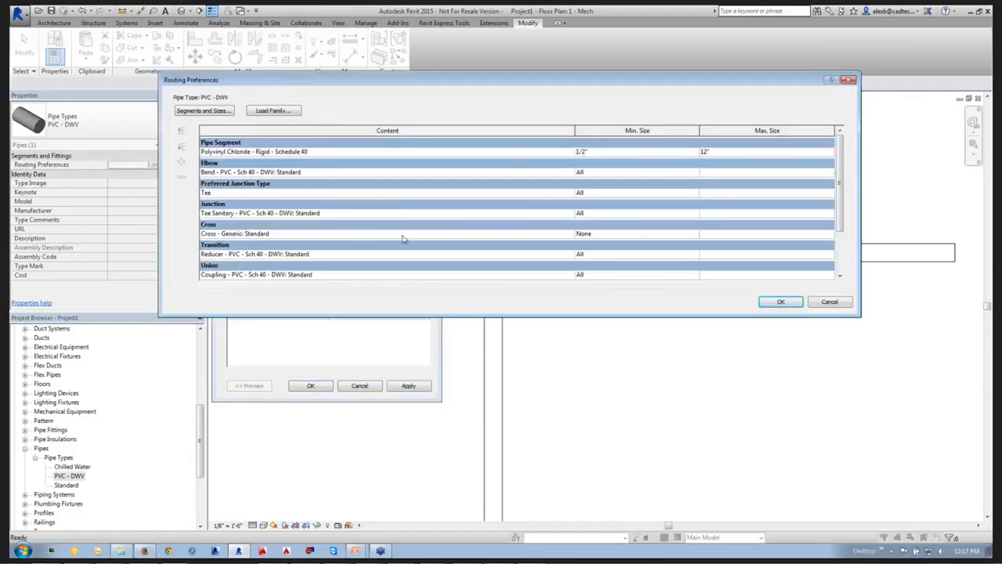
click(639, 234)
click(694, 235)
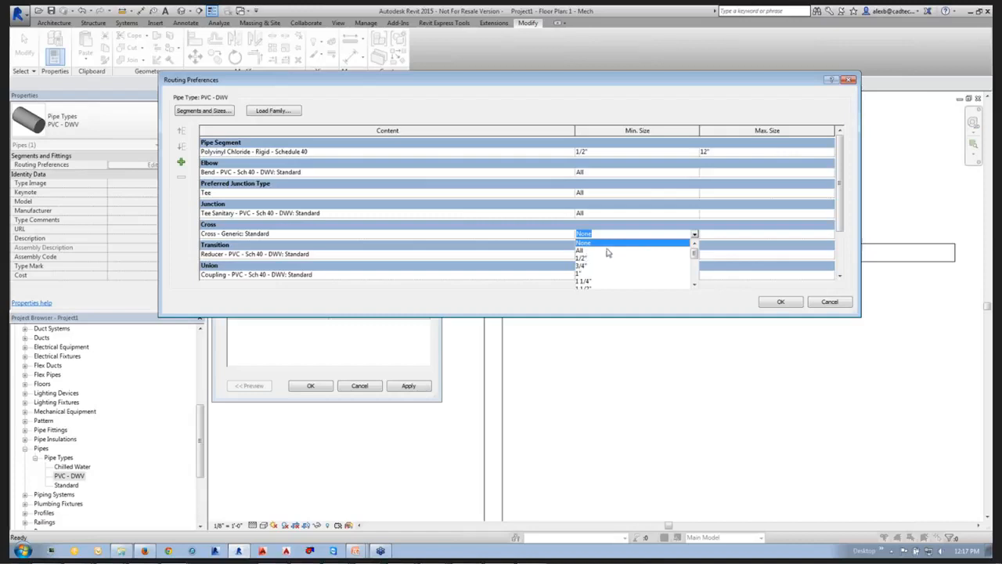
click(580, 251)
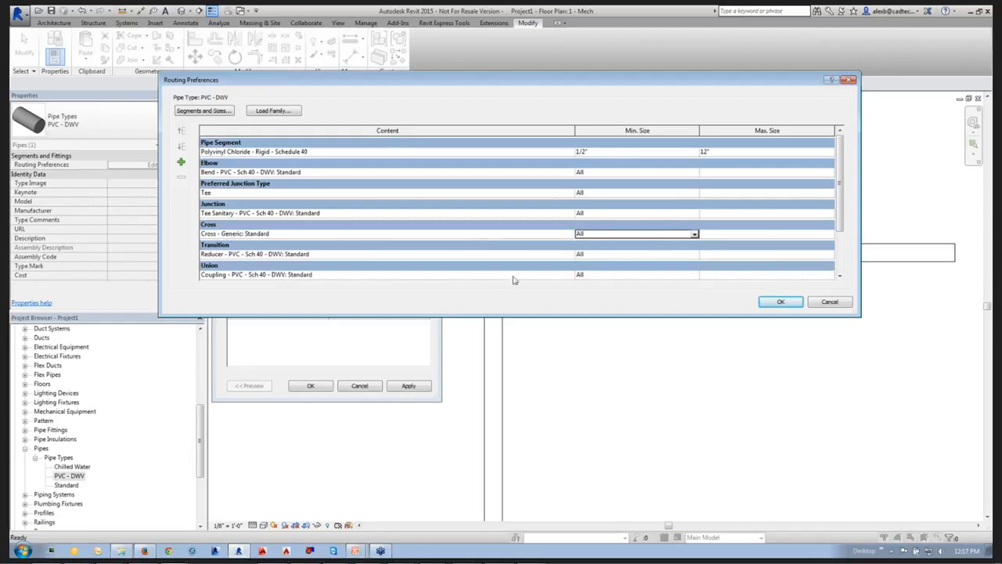
click(779, 303)
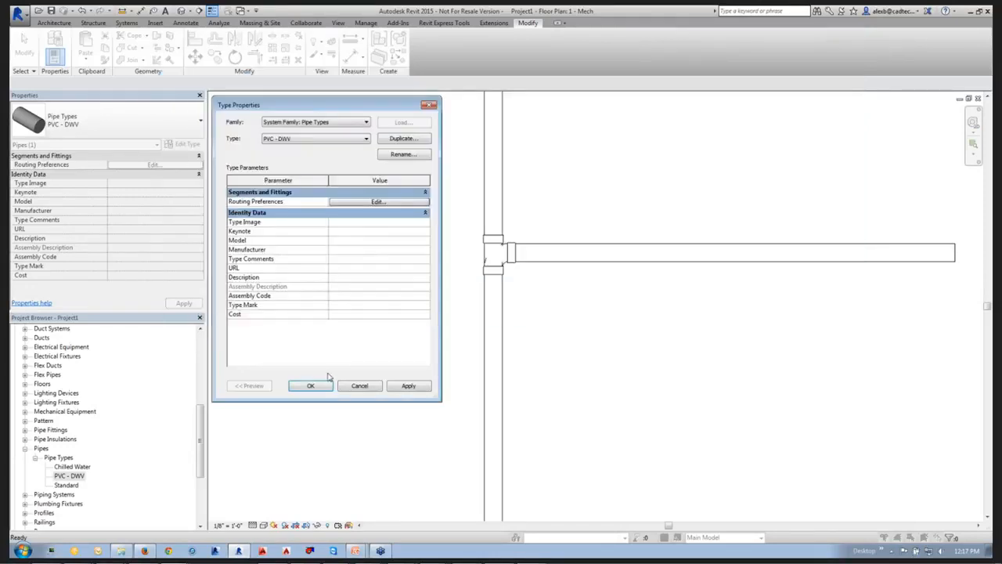
click(317, 385)
Convert the sanitary tee at the branch connection to a generic cross and undo the conversion.
click(491, 257)
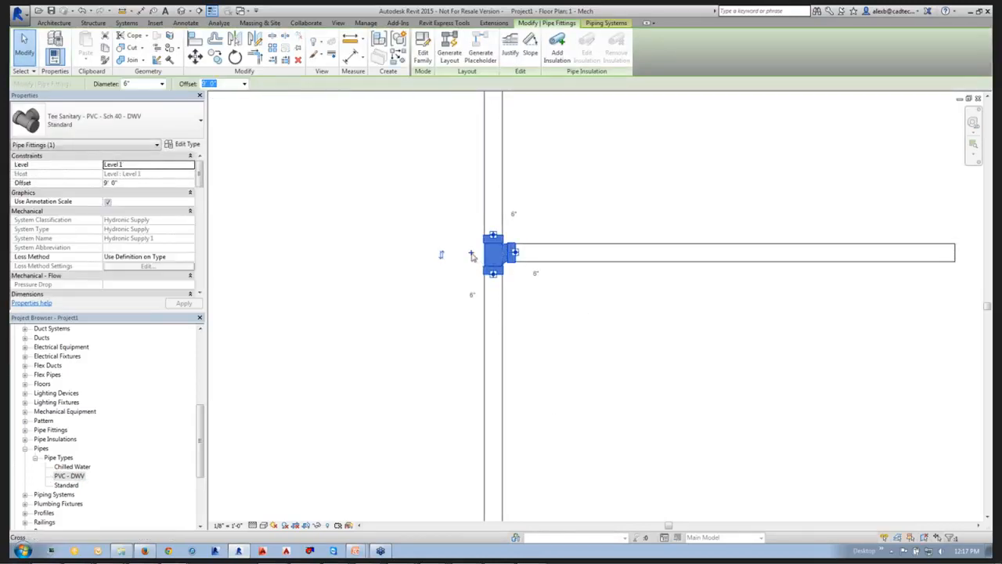
click(434, 288)
drag(436, 210, 548, 308)
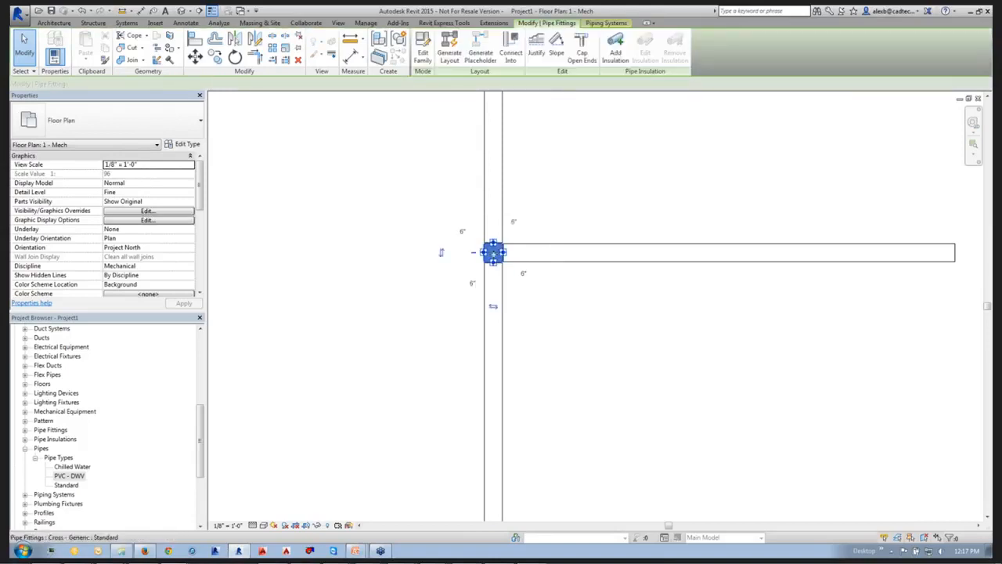
click(570, 319)
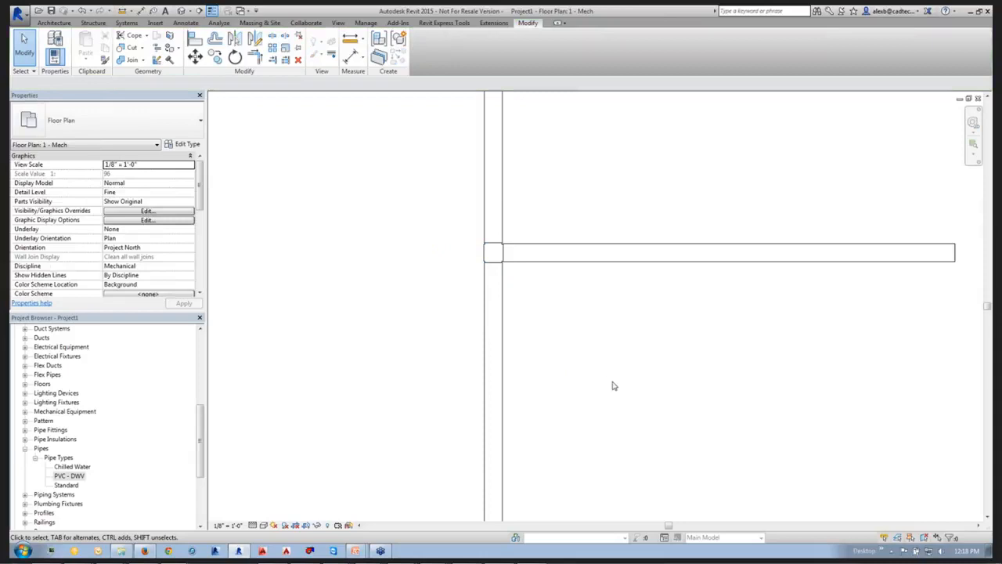
key(ctrl+z)
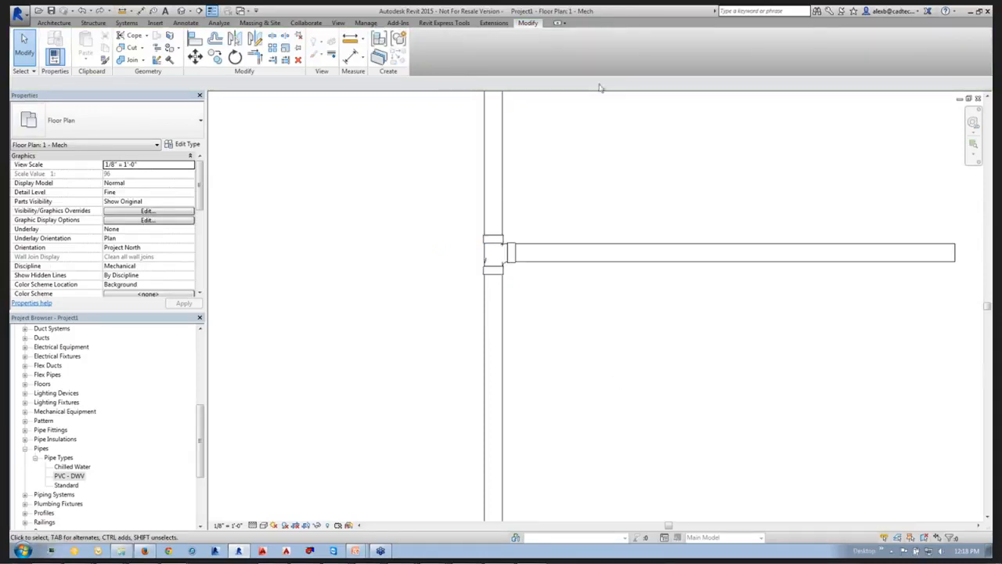
Start loading families and browse the US Imperial library to the Pipe, Fittings, PVC, Sch 40, Socket-Type, DWV folder.
click(155, 22)
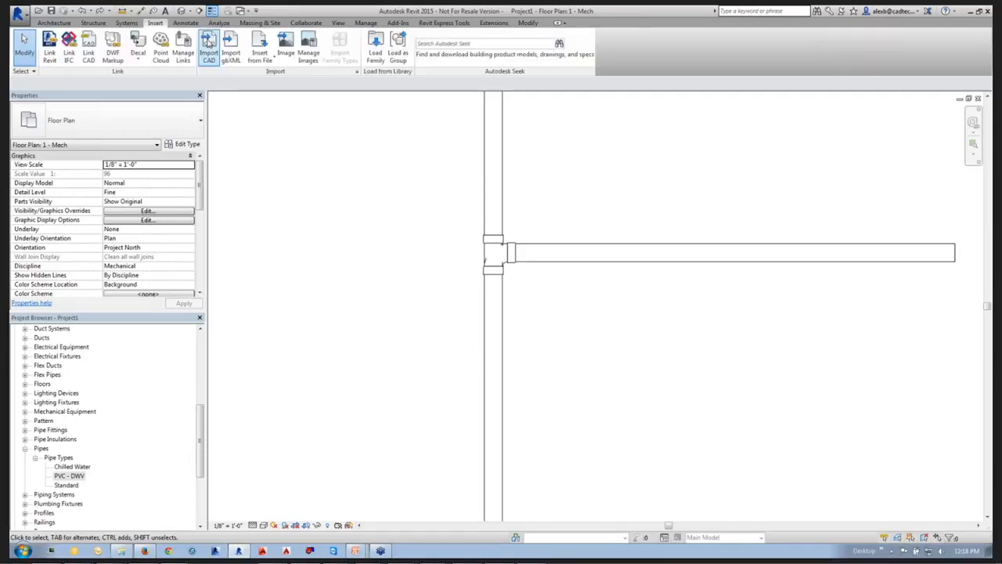
click(376, 47)
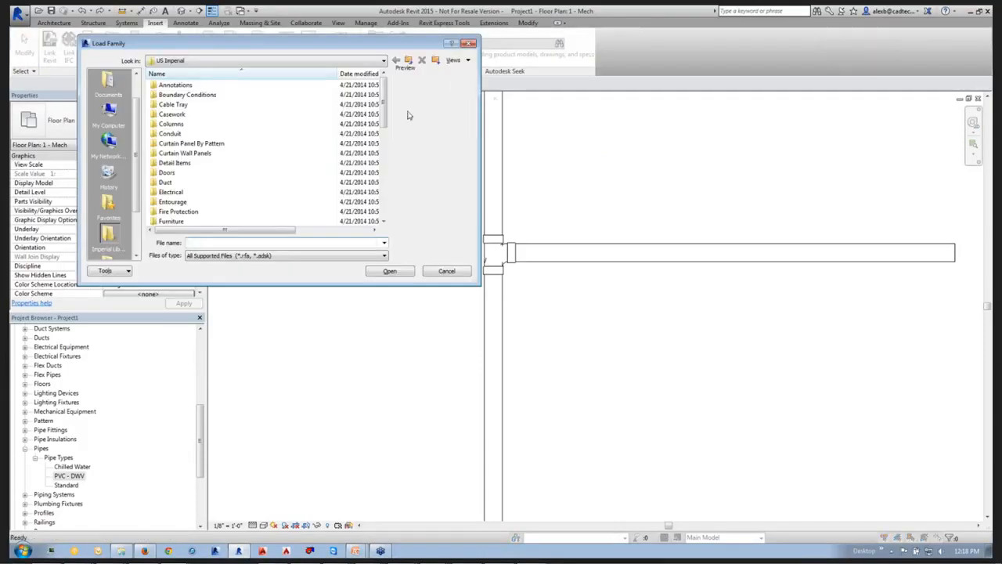
drag(385, 116, 390, 151)
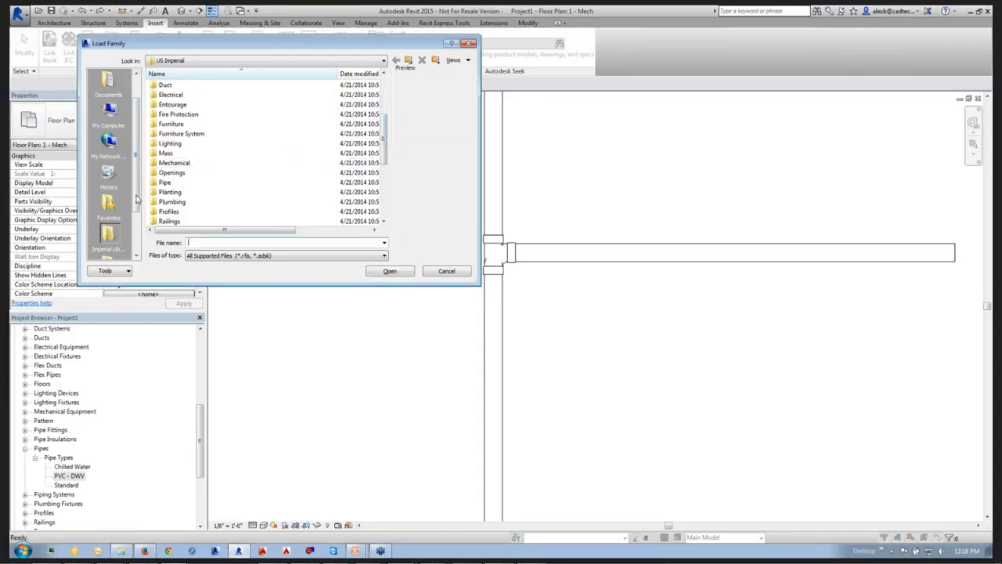
double_click(165, 181)
double_click(171, 106)
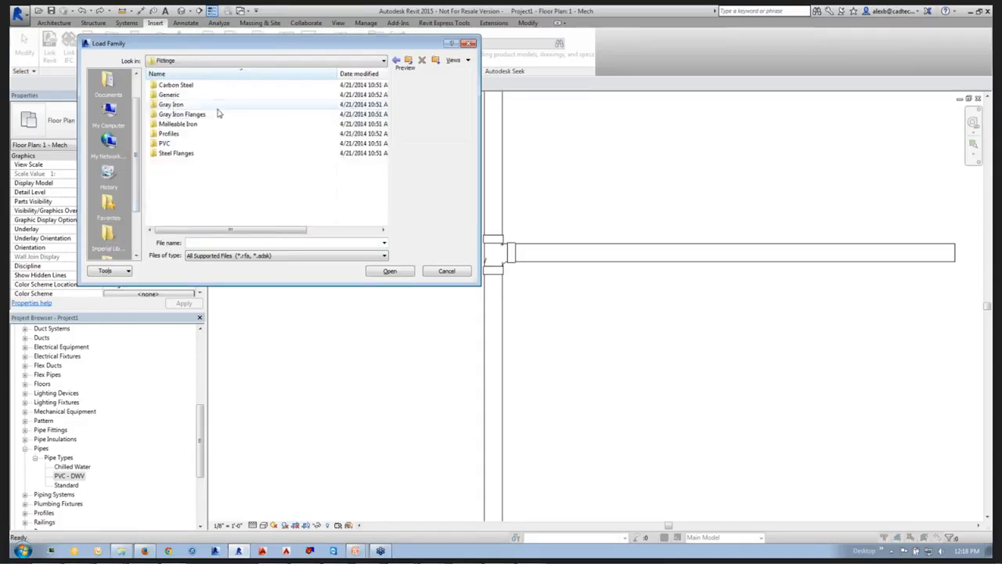
double_click(174, 146)
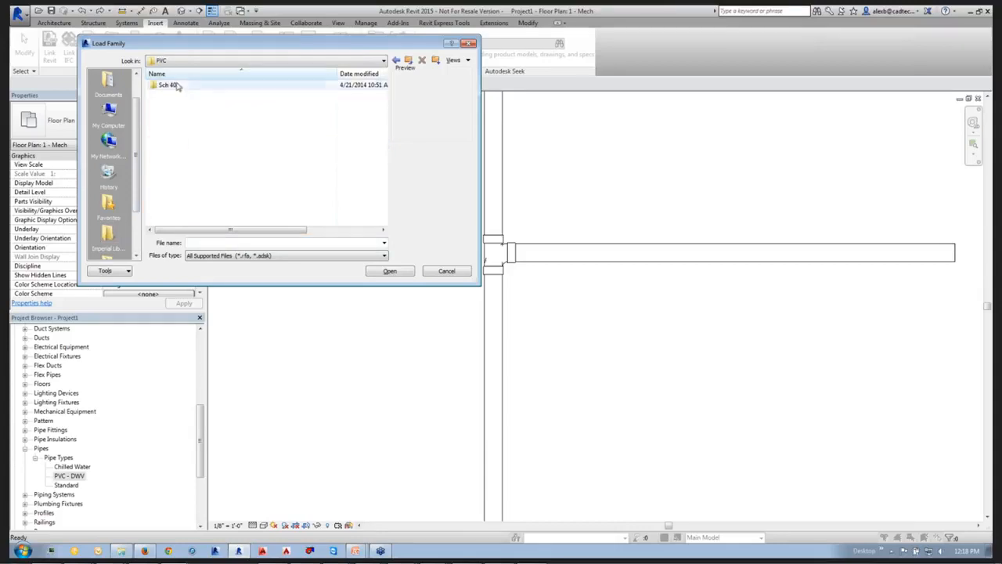
double_click(172, 85)
double_click(174, 86)
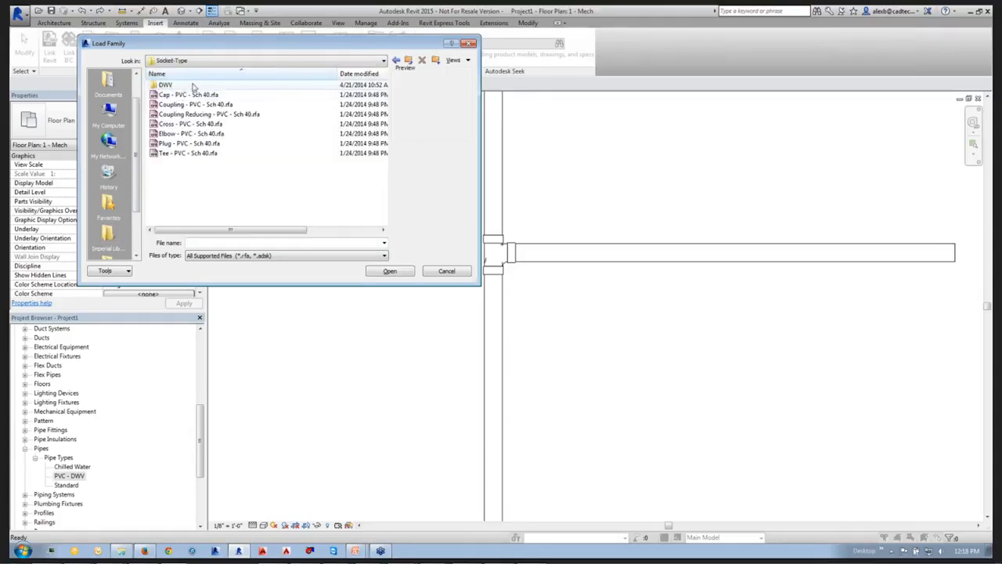
double_click(179, 86)
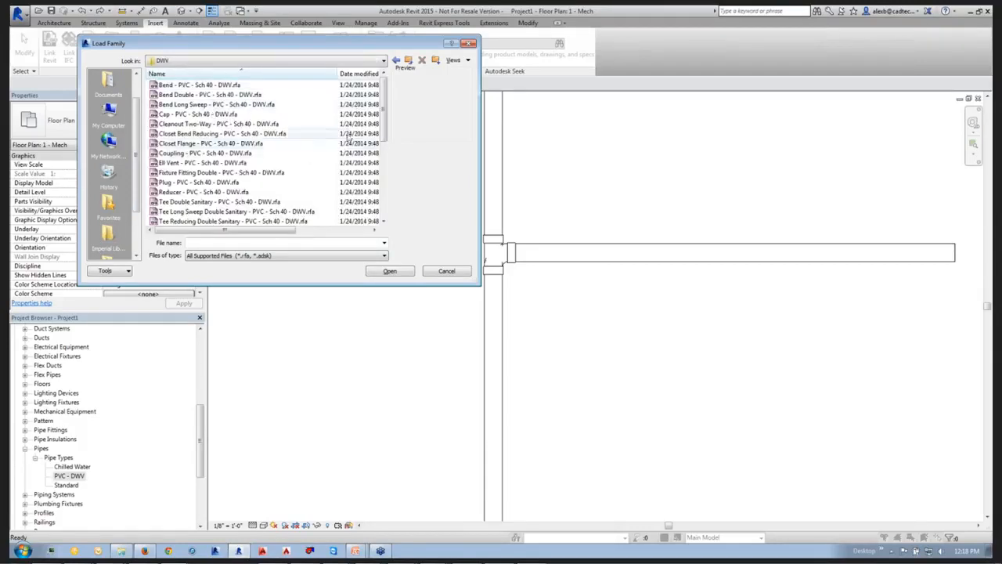
Load the tee families from Tee Double Sanitary through Tee Vent - PVC - Sch 40 - DWV, overwriting the existing version.
scroll(383, 139, down, 1)
drag(383, 139, 383, 154)
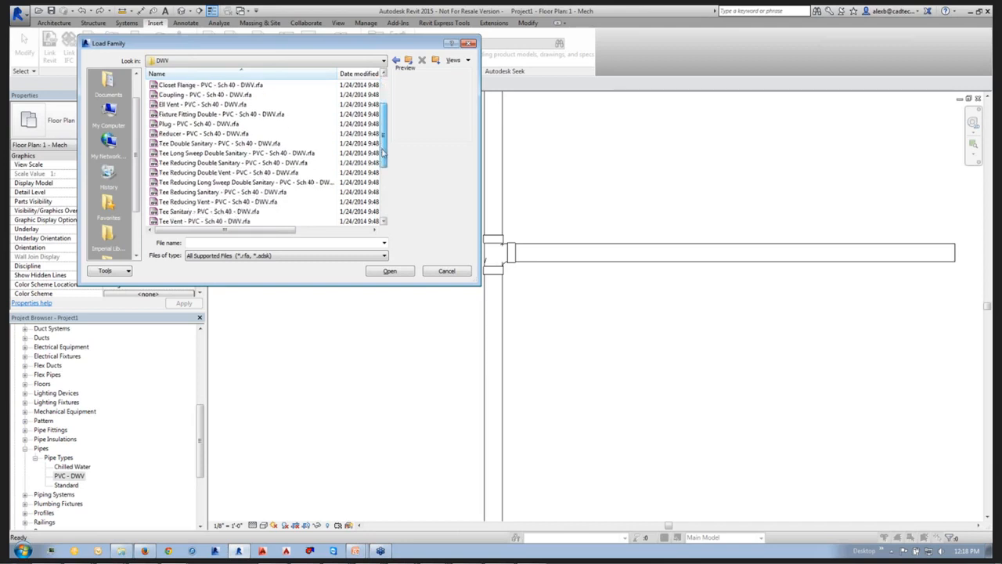
click(221, 144)
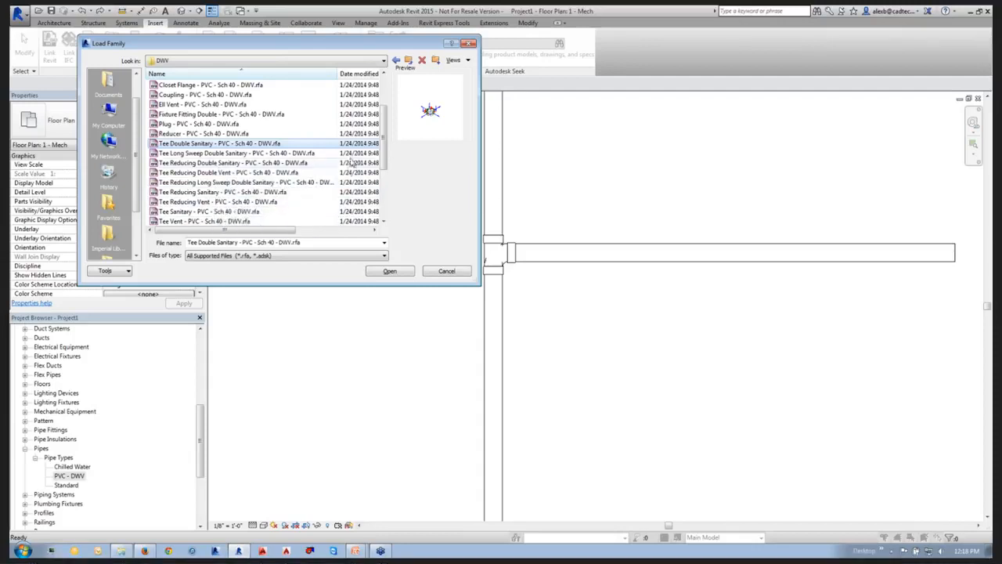
drag(383, 151, 383, 161)
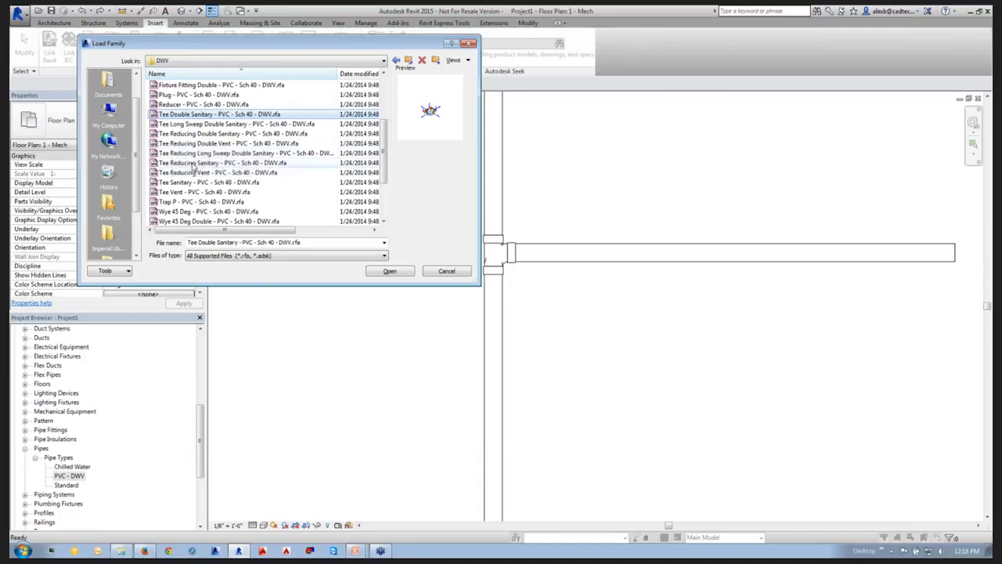
shift+click(198, 191)
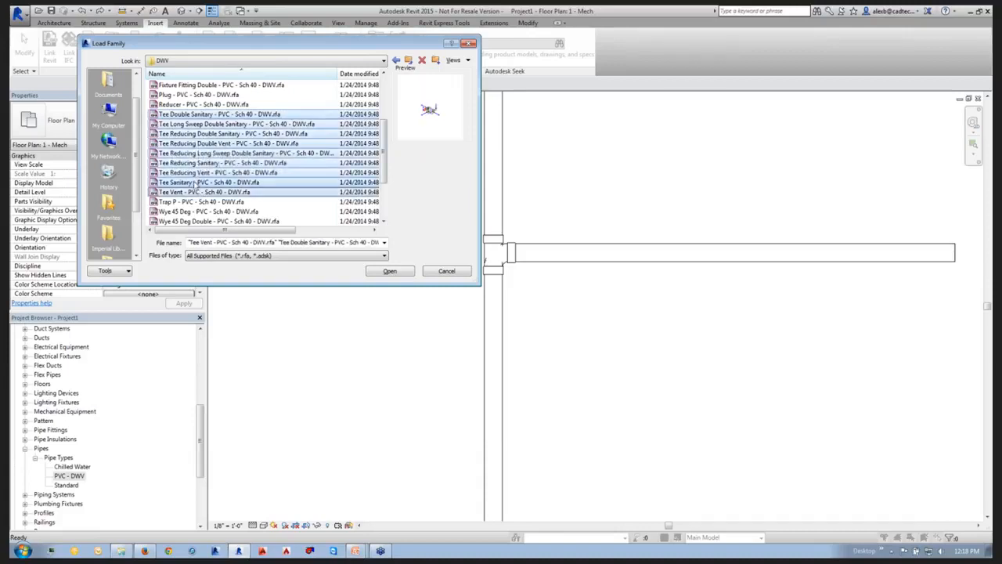
click(390, 271)
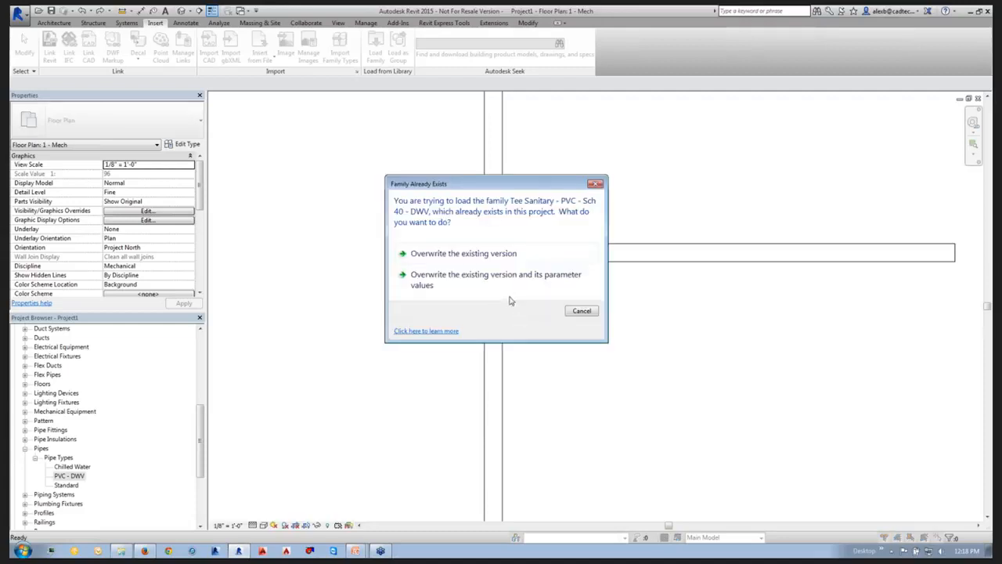
click(474, 255)
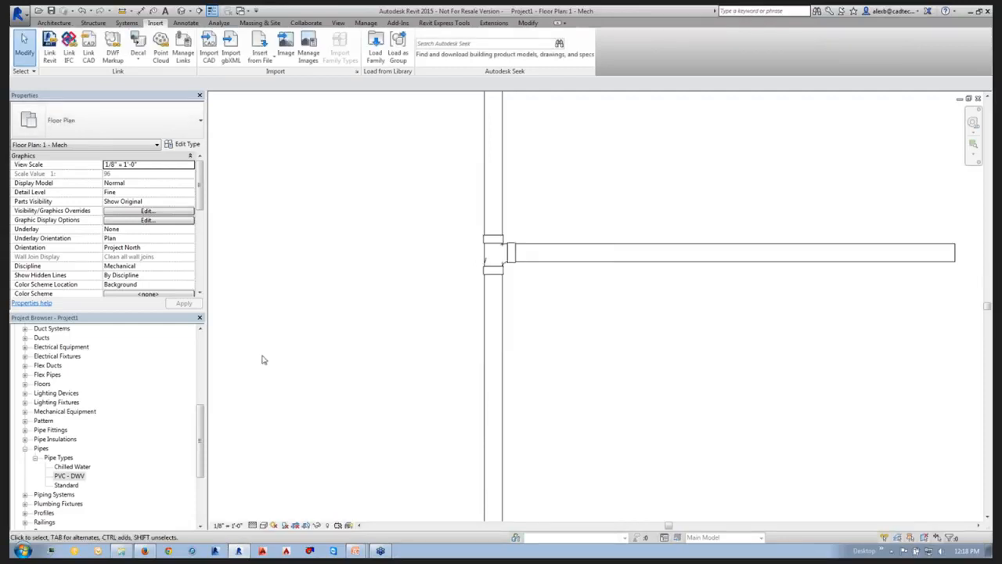
Open the PVC - DWV pipe type's routing preferences and add four rows beneath the generic cross fitting.
right_click(69, 475)
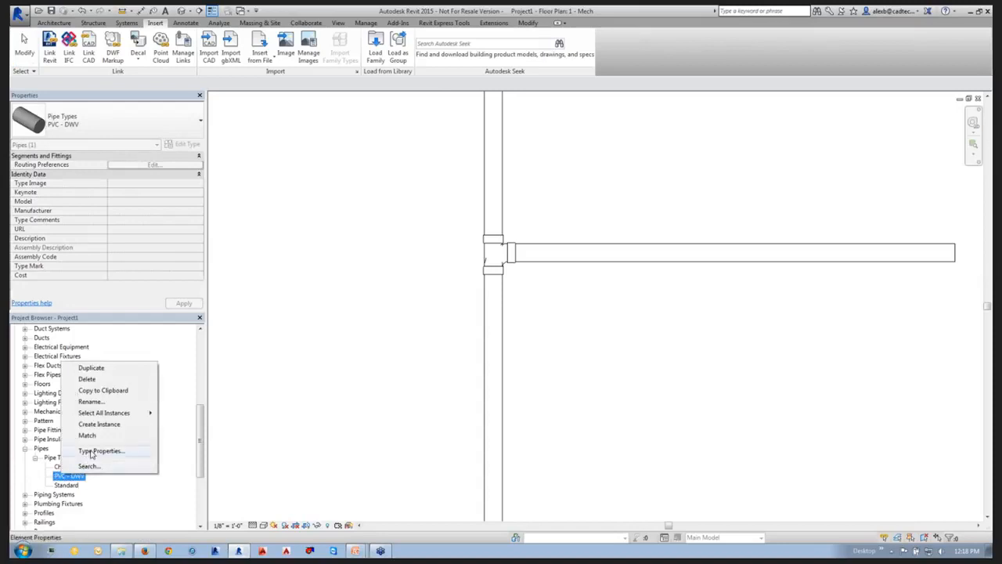
click(91, 456)
click(341, 202)
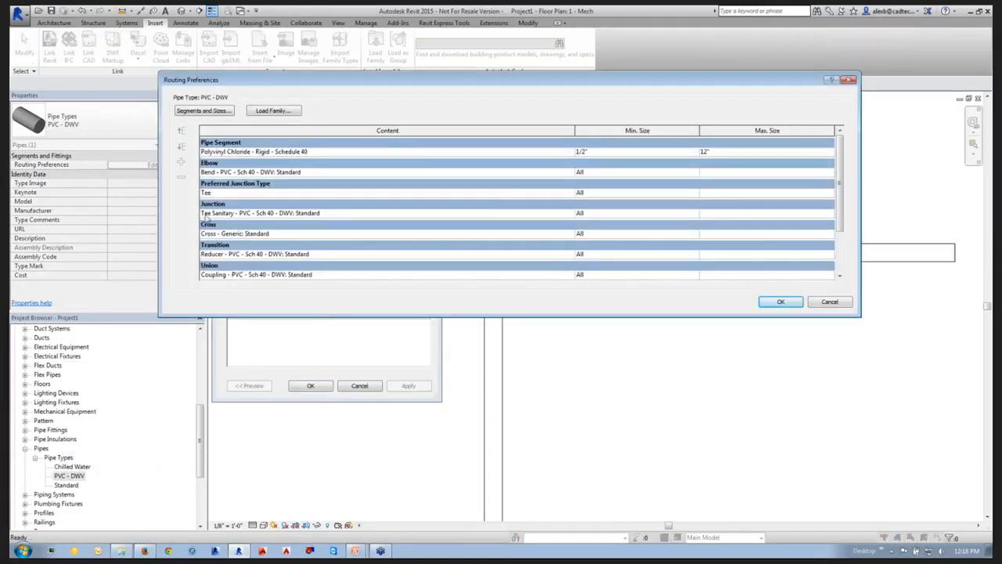
click(211, 233)
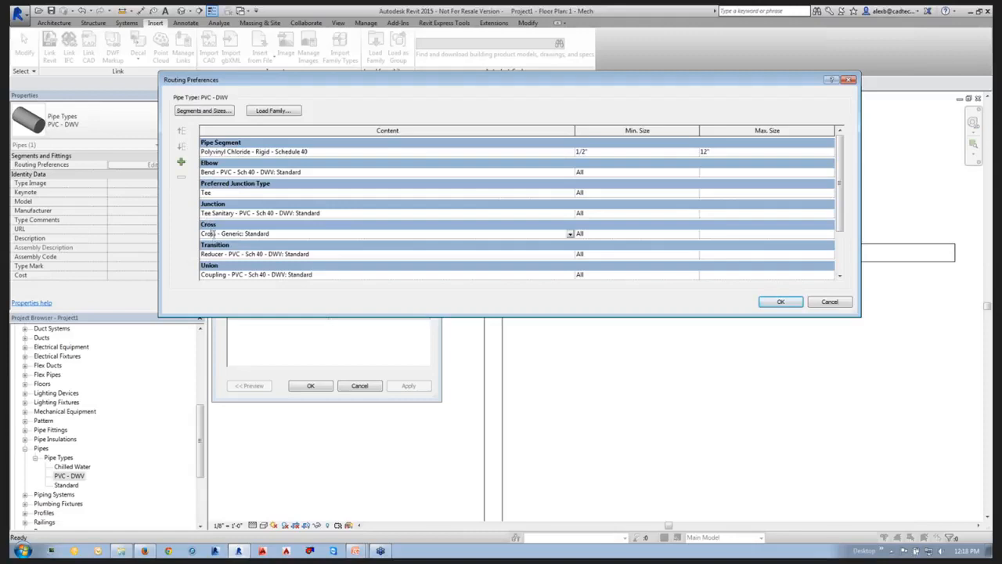
click(181, 162)
click(181, 163)
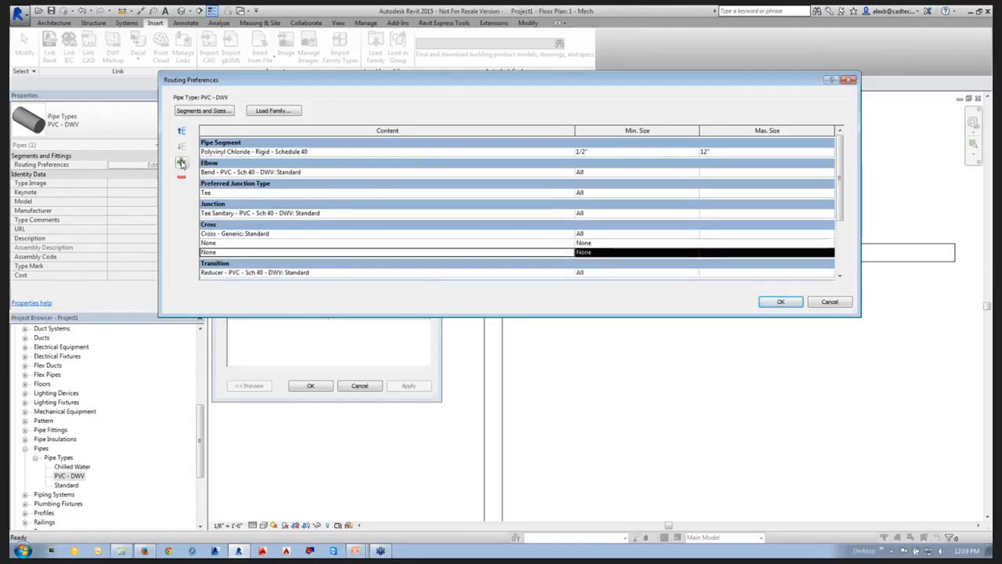
click(181, 163)
click(181, 162)
Assign Tee Double Sanitary and Tee Long Sweep Double Sanitary - PVC - Sch 40 - DWV: Standard to the first two cross rows.
click(241, 235)
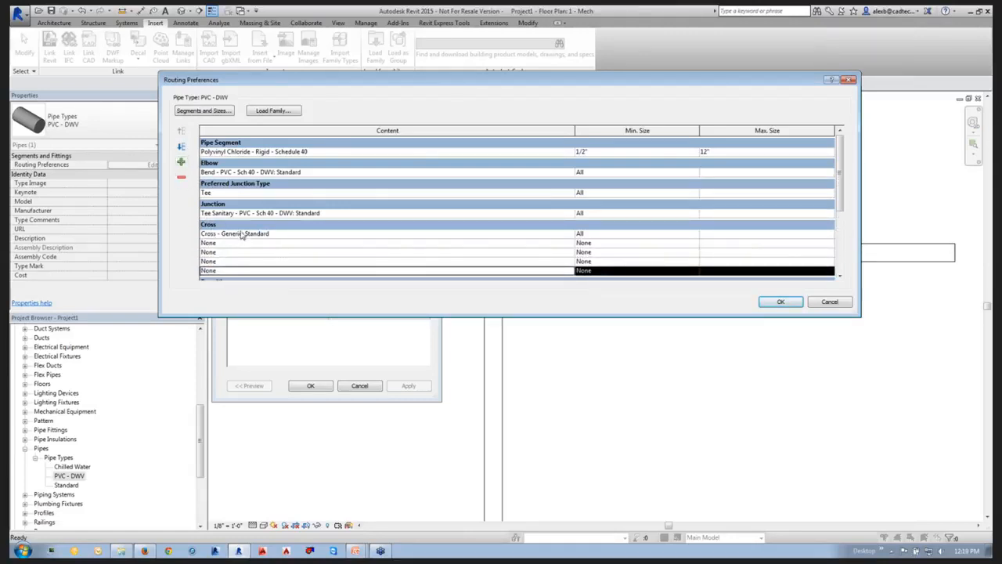
click(571, 235)
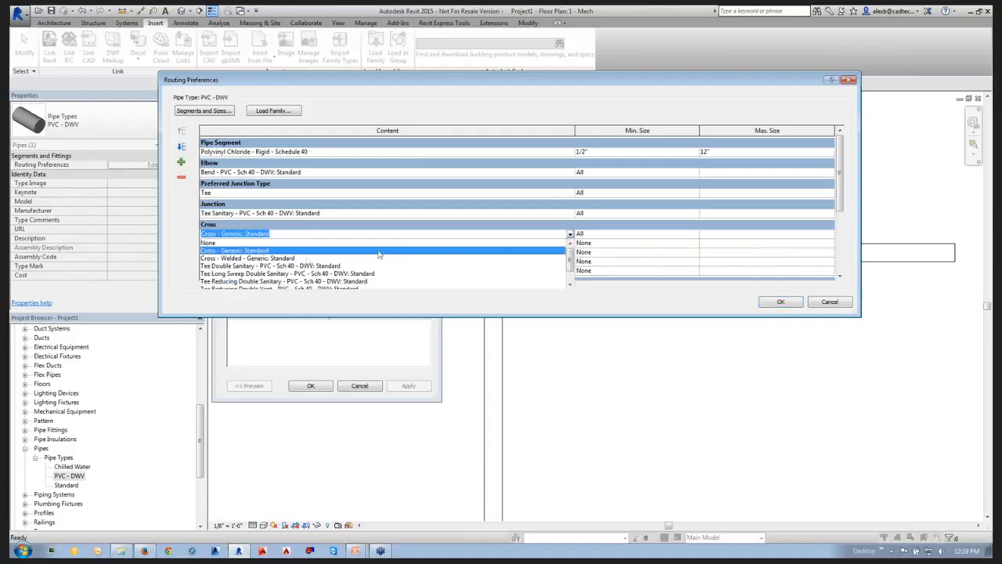
click(235, 266)
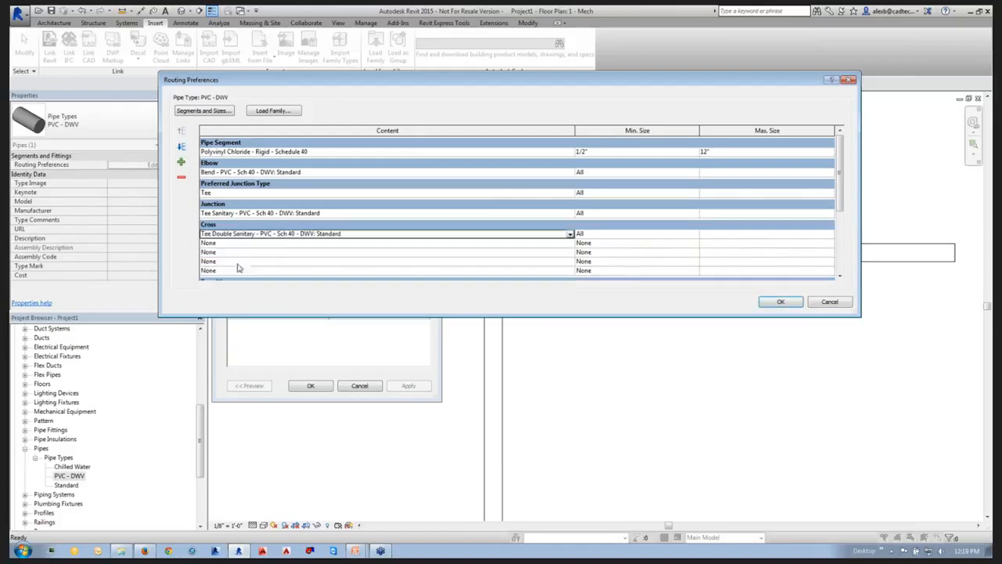
click(282, 244)
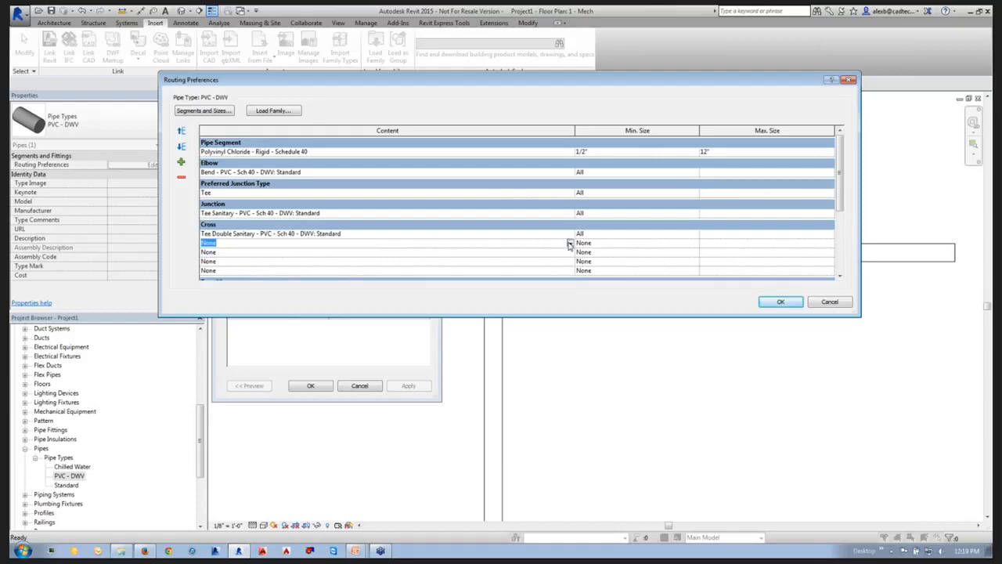
click(570, 244)
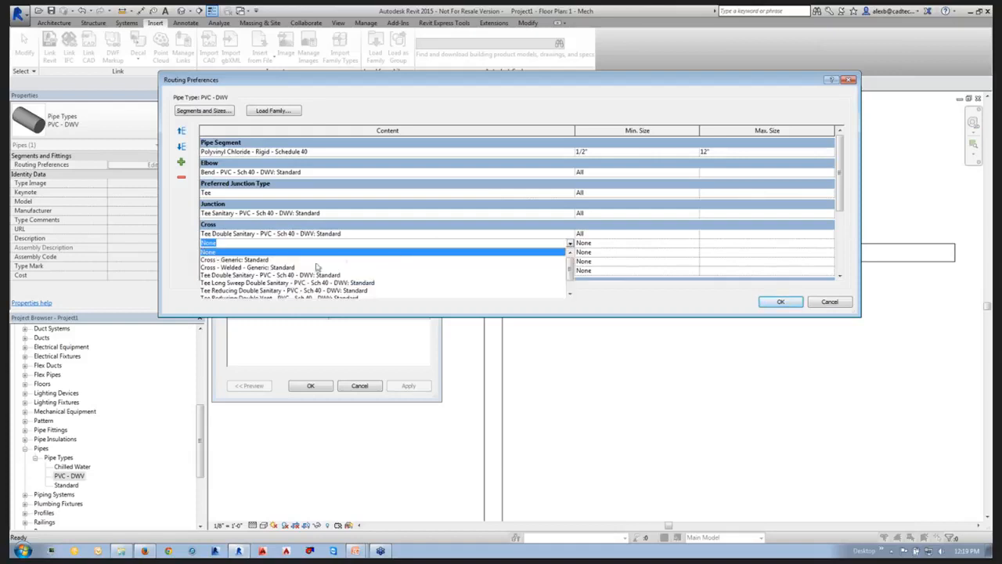
click(252, 283)
Assign Tee Reducing Long Sweep Double Sanitary - PVC - Sch 40 - DWV: Standard to the third cross row and apply the type properties.
click(523, 252)
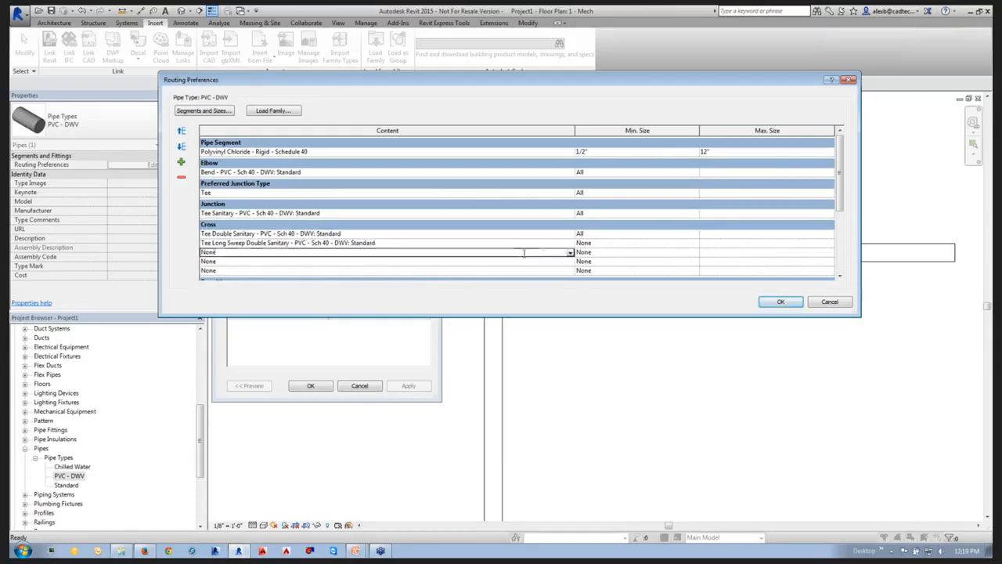
click(570, 252)
scroll(363, 287, down, 1)
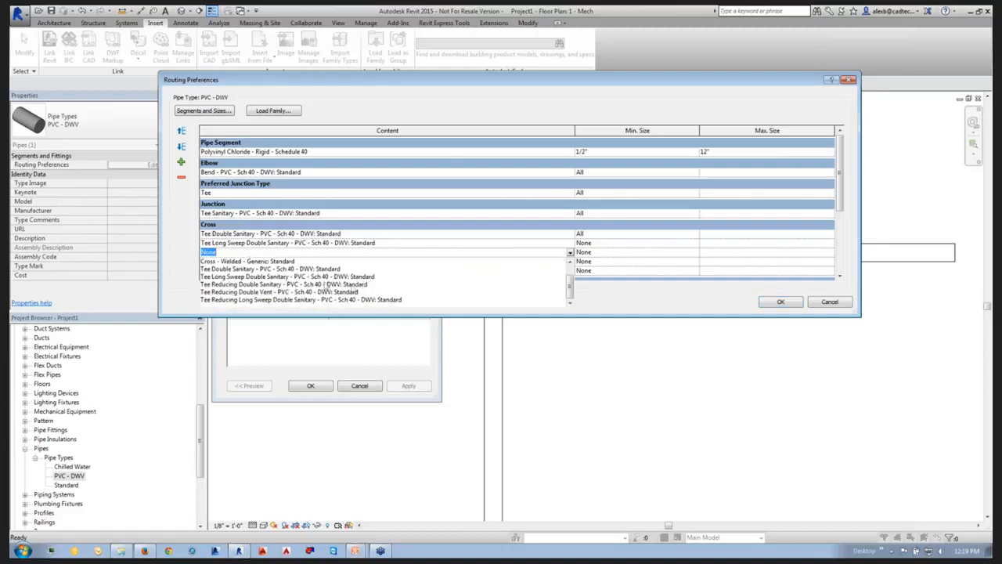
click(238, 300)
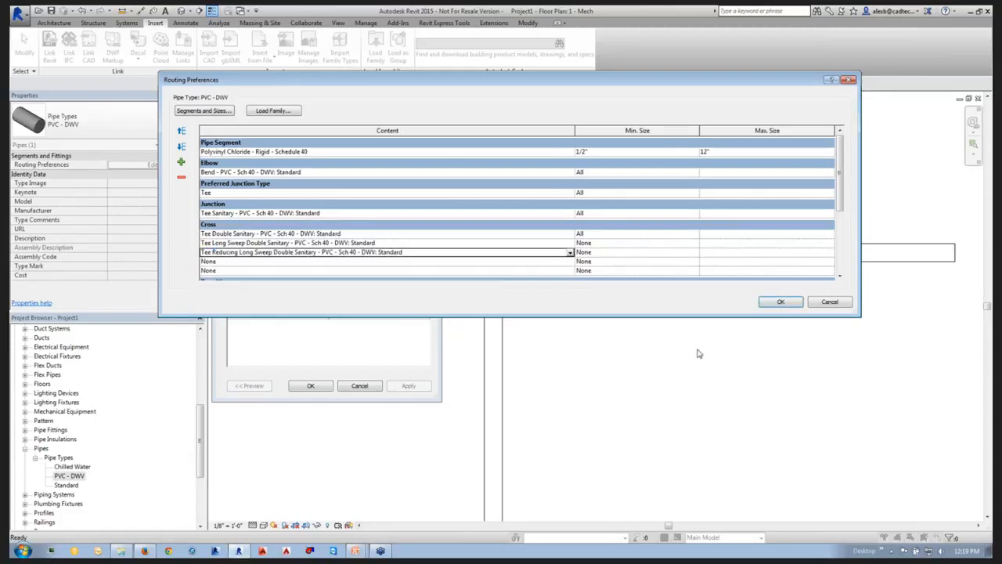
click(780, 301)
click(317, 386)
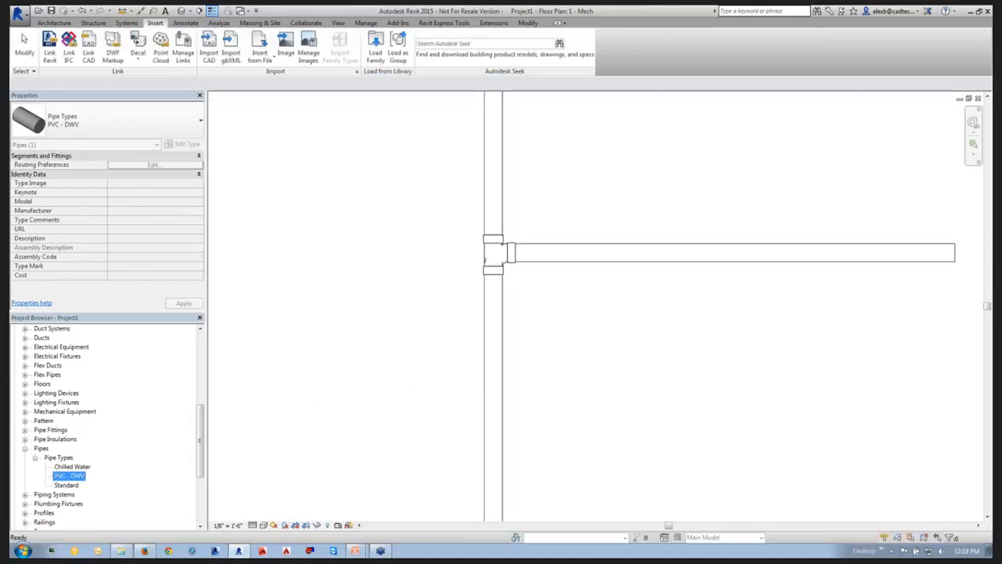
Convert the sanitary tee at the branch connection to a cross fitting.
click(545, 329)
click(493, 257)
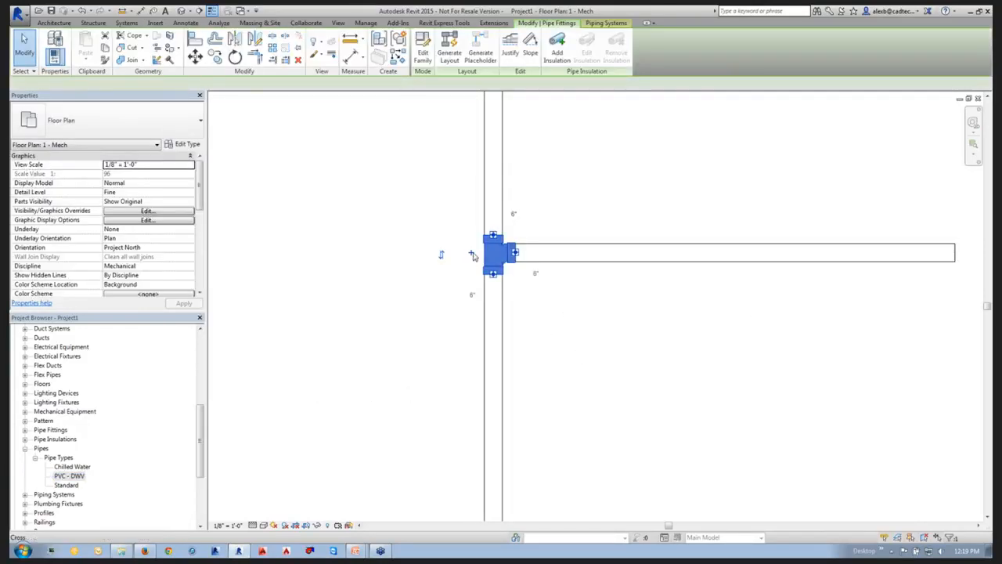
click(472, 256)
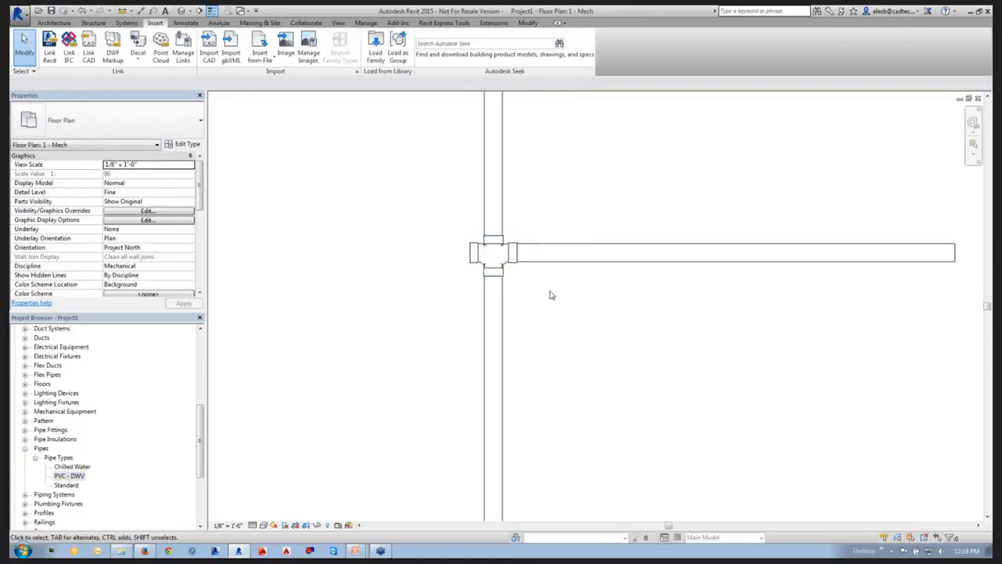
Draw a horizontal PVC - DWV pipe about 8'-7" long from the cross's open end, opposite the existing branch.
scroll(594, 329, down, 1)
click(502, 272)
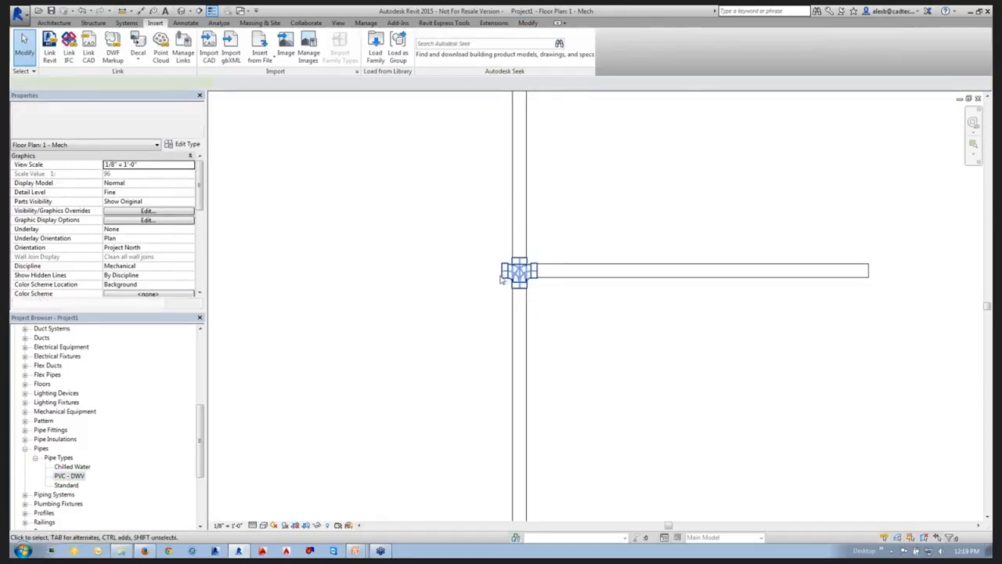
right_click(502, 272)
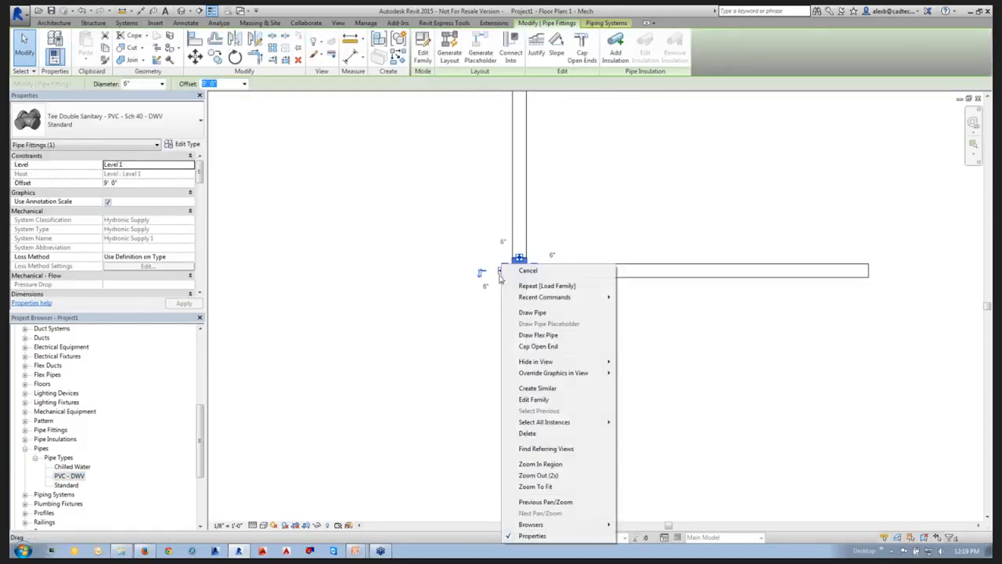
click(526, 310)
click(288, 271)
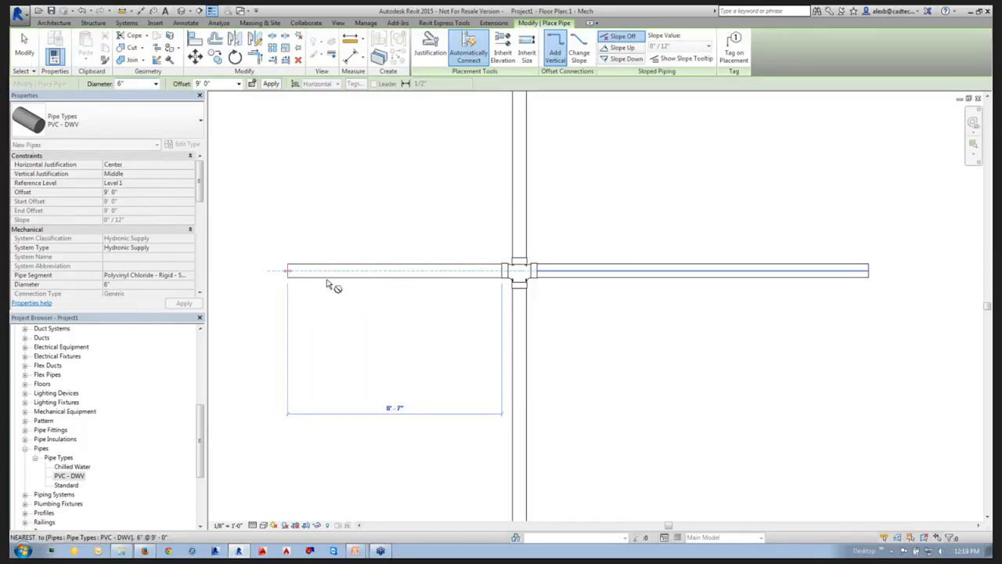
key(Escape)
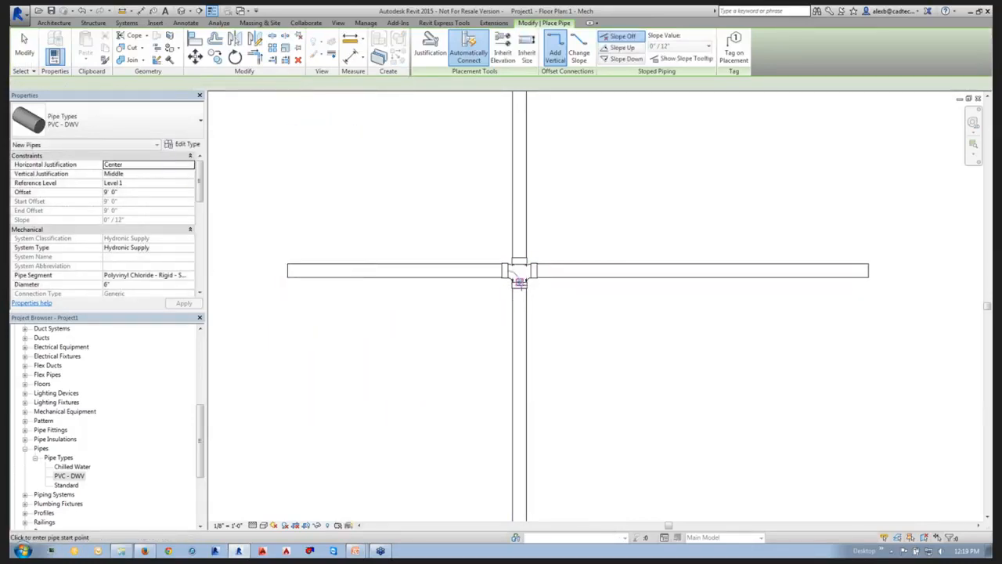
key(Escape)
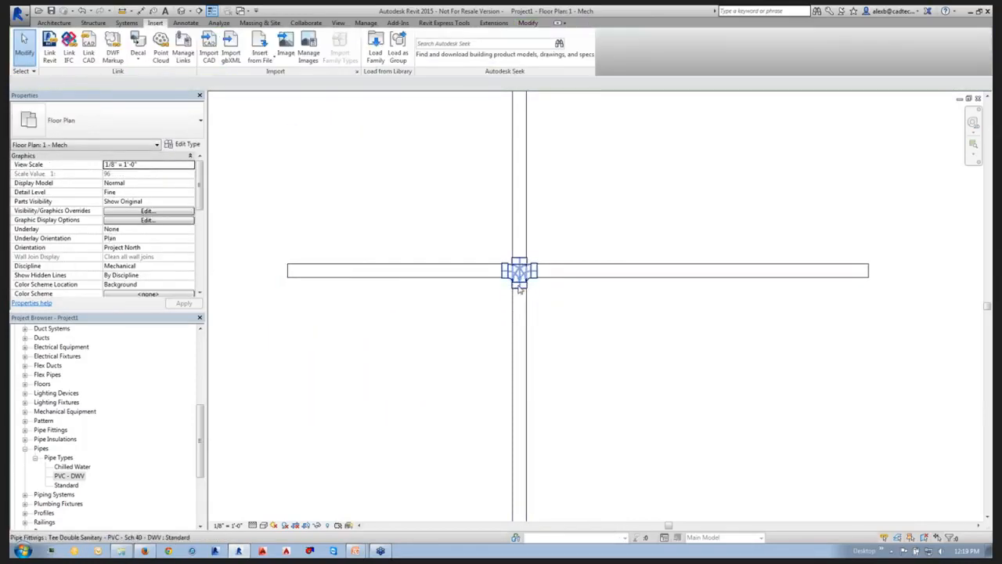
Swap the cross fitting to Tee Long Sweep Double Sanitary - PVC - Sch 40 - DWV: Standard.
click(520, 289)
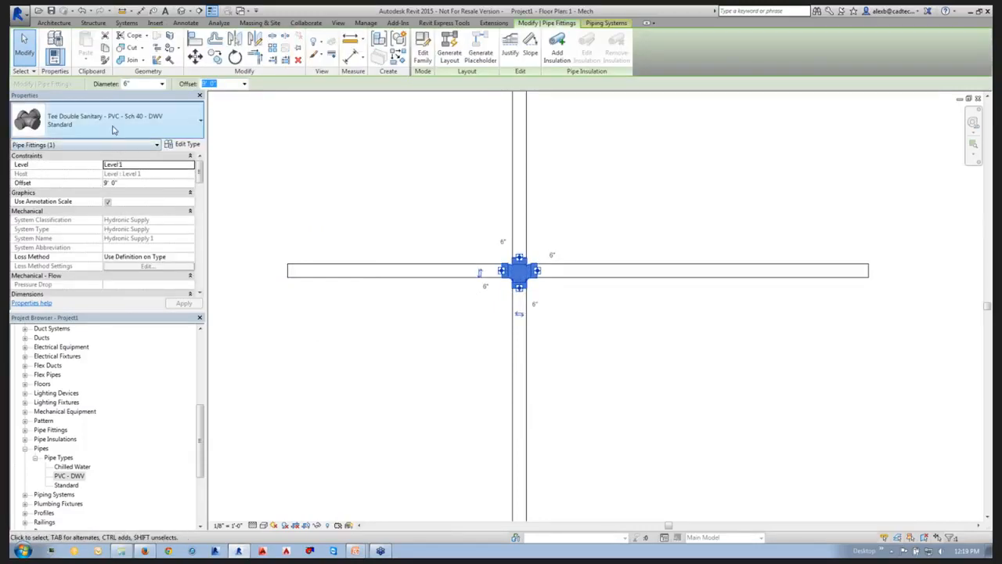
click(117, 126)
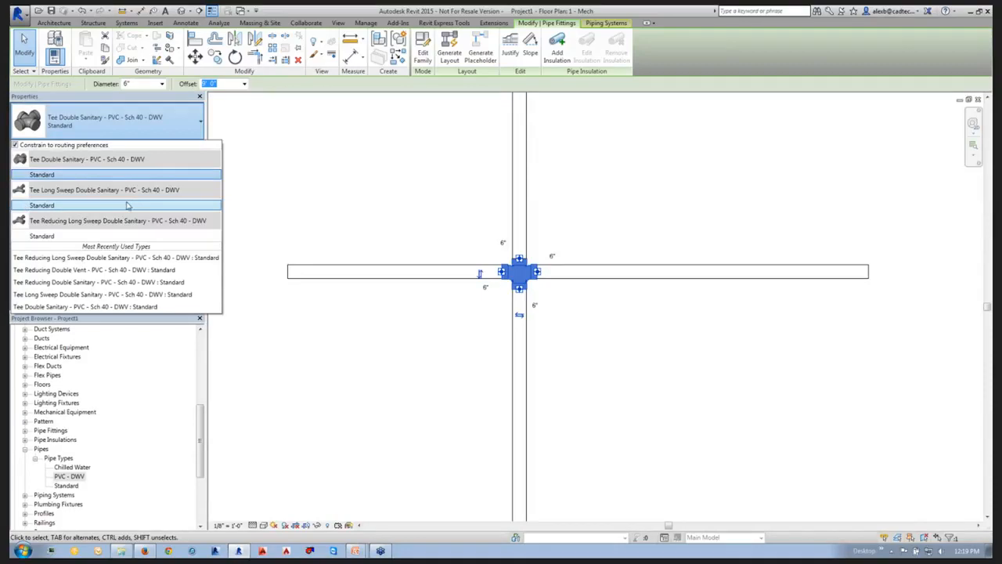
mouse_move(125, 206)
click(121, 206)
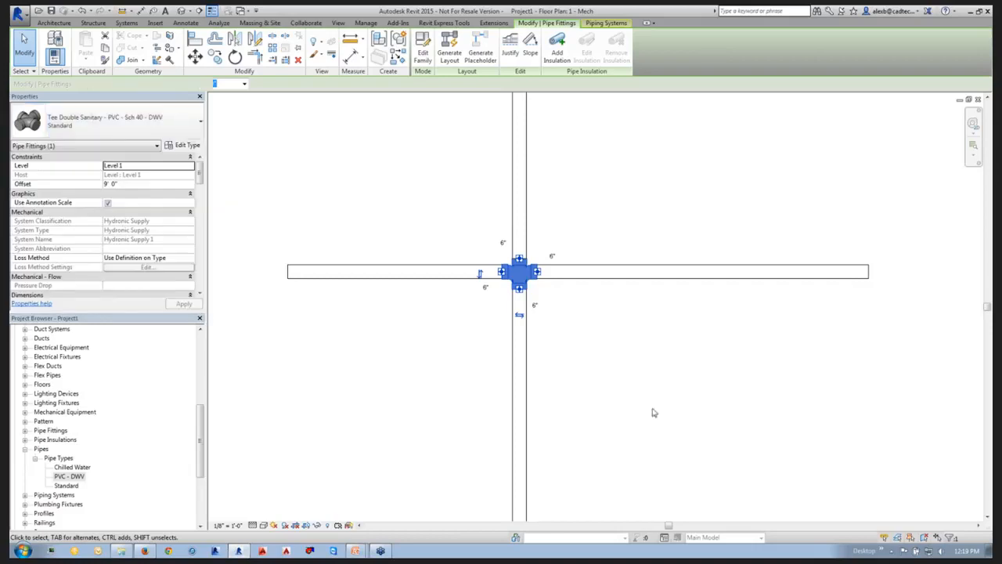
Swap the cross fitting to Tee Reducing Long Sweep Double Sanitary, and return it to Tee Double Sanitary - PVC - Sch 40 - DWV: Standard.
click(129, 125)
click(65, 237)
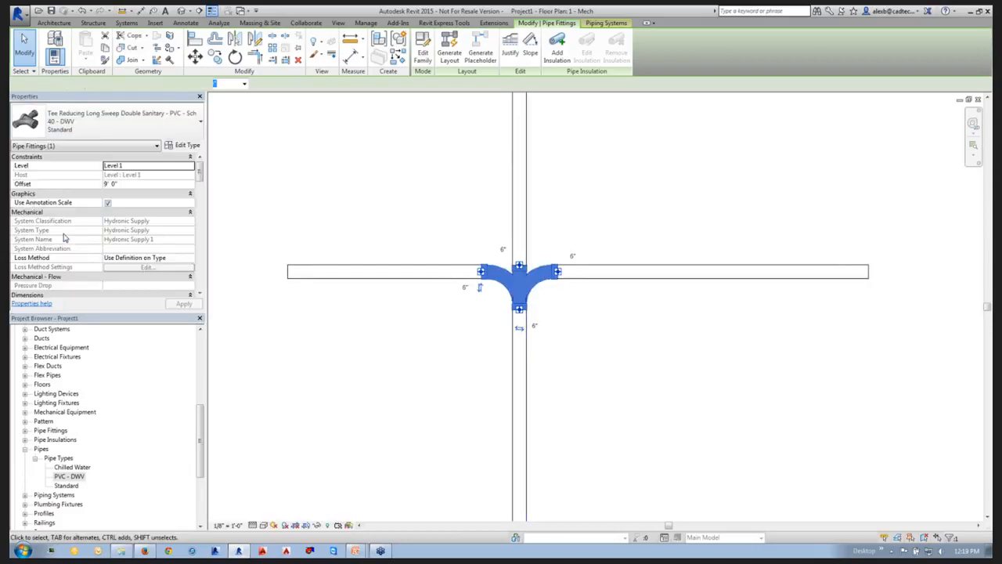
click(65, 130)
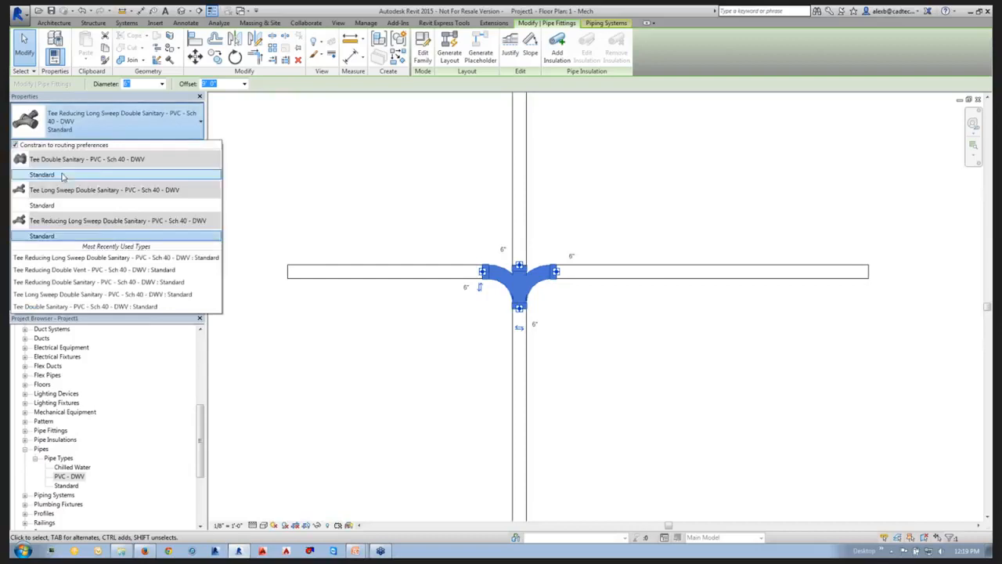
click(64, 174)
click(606, 335)
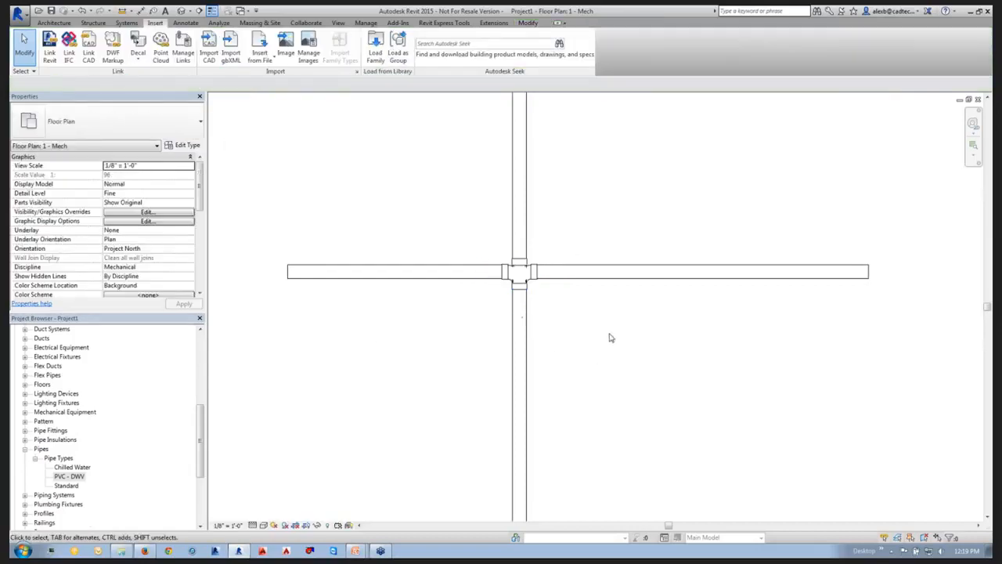
scroll(608, 338, down, 2)
middle_drag(602, 340, 519, 319)
scroll(519, 319, down, 3)
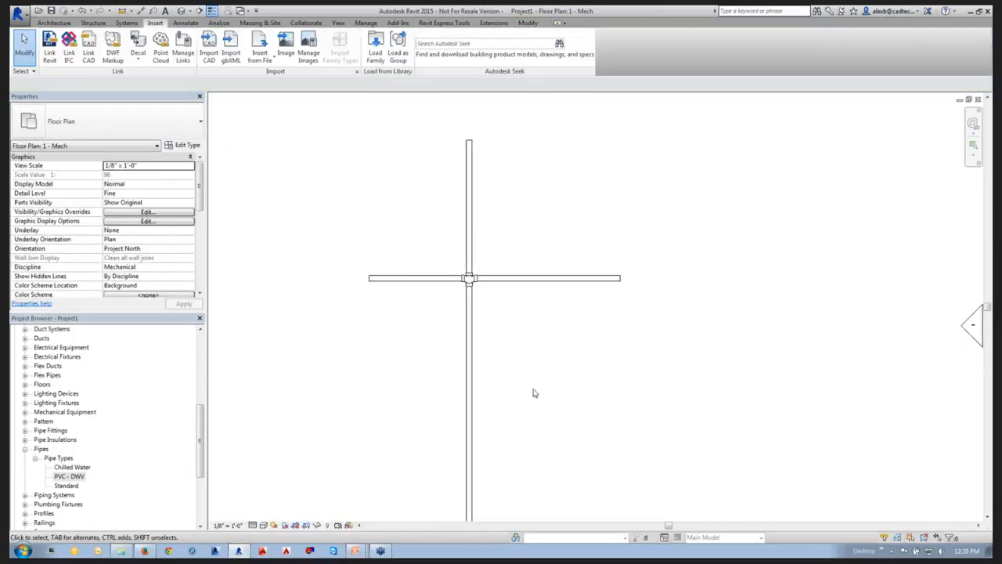
middle_drag(573, 386, 583, 369)
scroll(580, 371, down, 2)
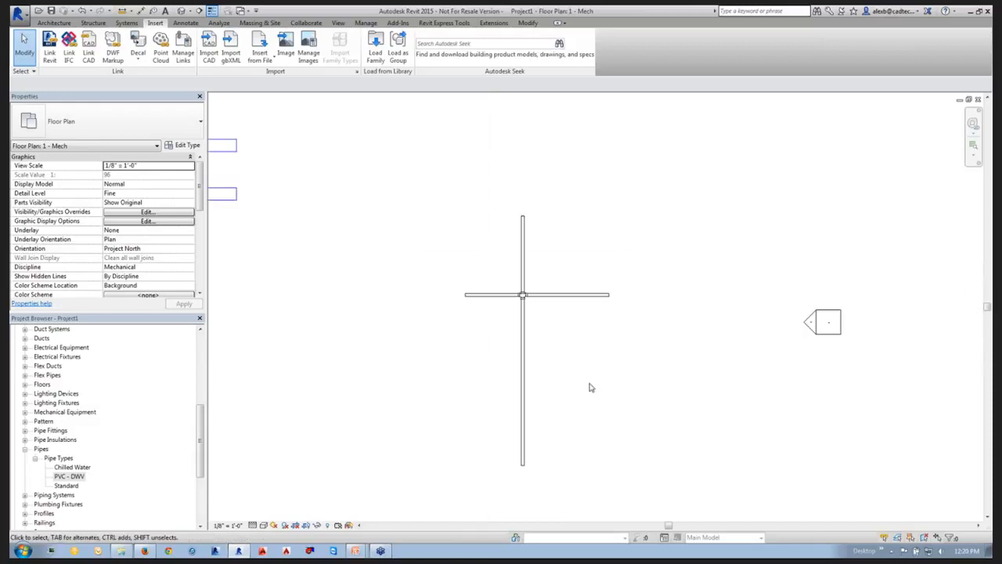
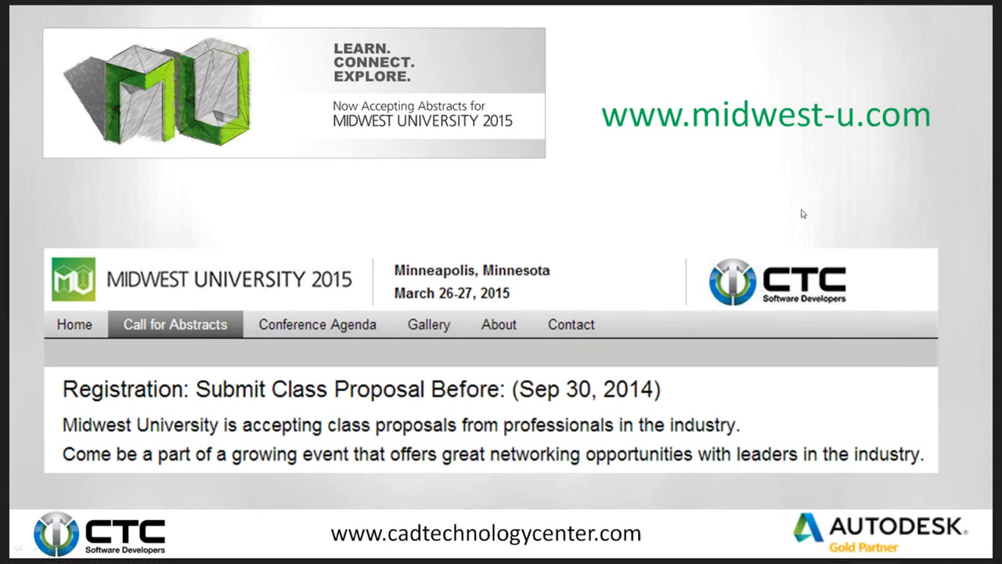
Switch from the slideshow back to Revit and select the double sanitary tee where the four pipes meet.
key(alt+Tab)
key(alt+Tab)
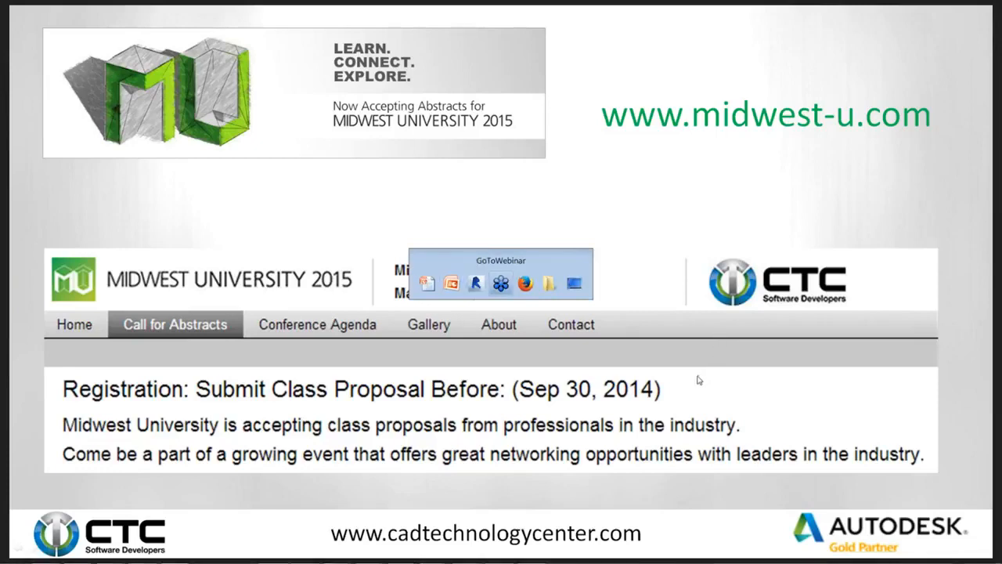
scroll(511, 309, up, 3)
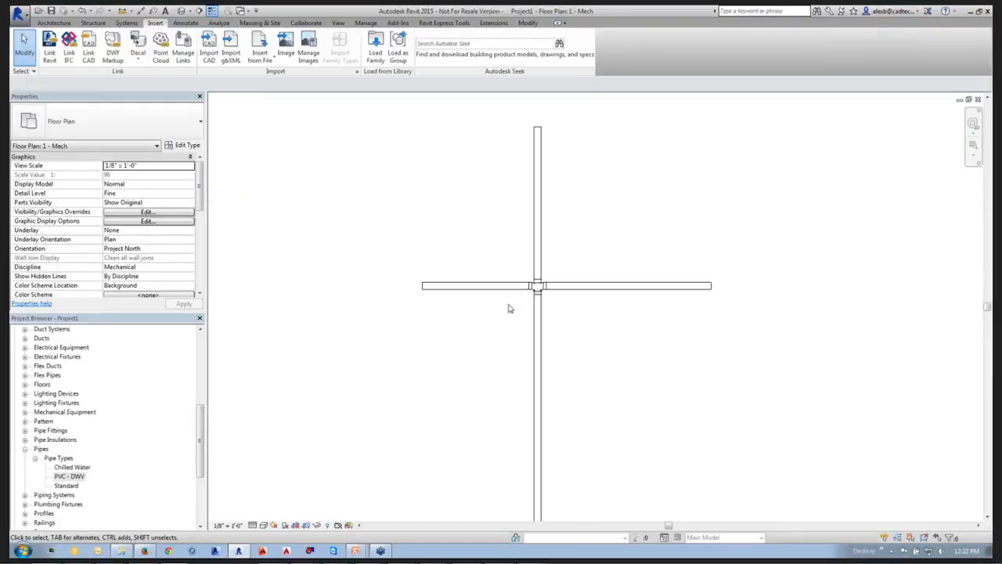
scroll(559, 311, up, 3)
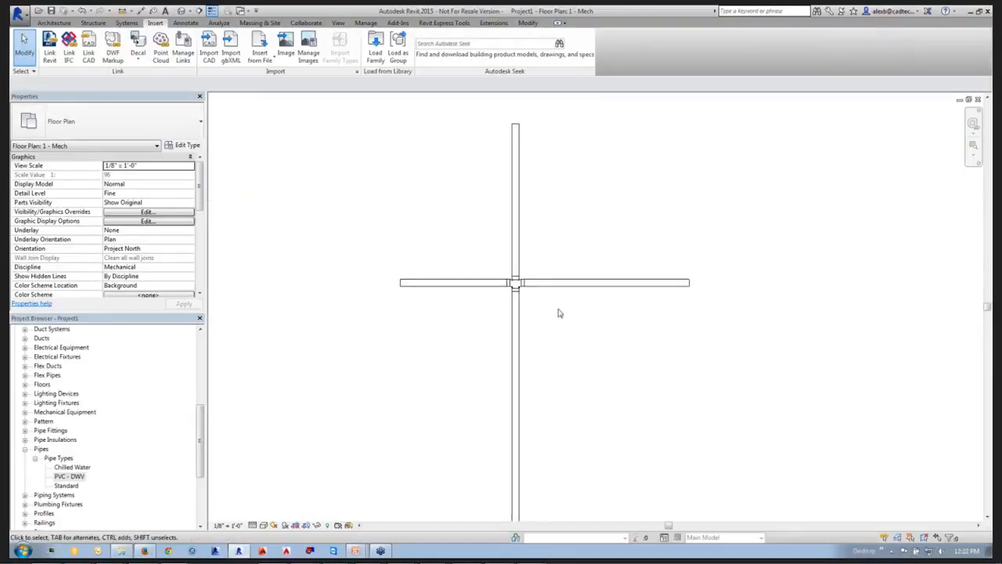
click(507, 287)
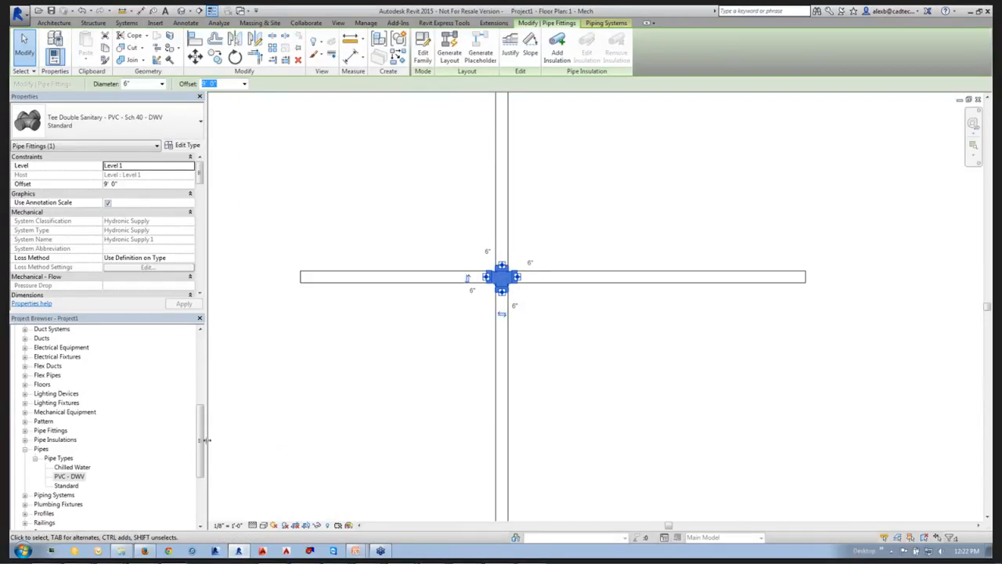
Review the Cross fittings in the routing preferences of the PVC - DWV pipe type, and close its type properties.
drag(200, 440, 199, 466)
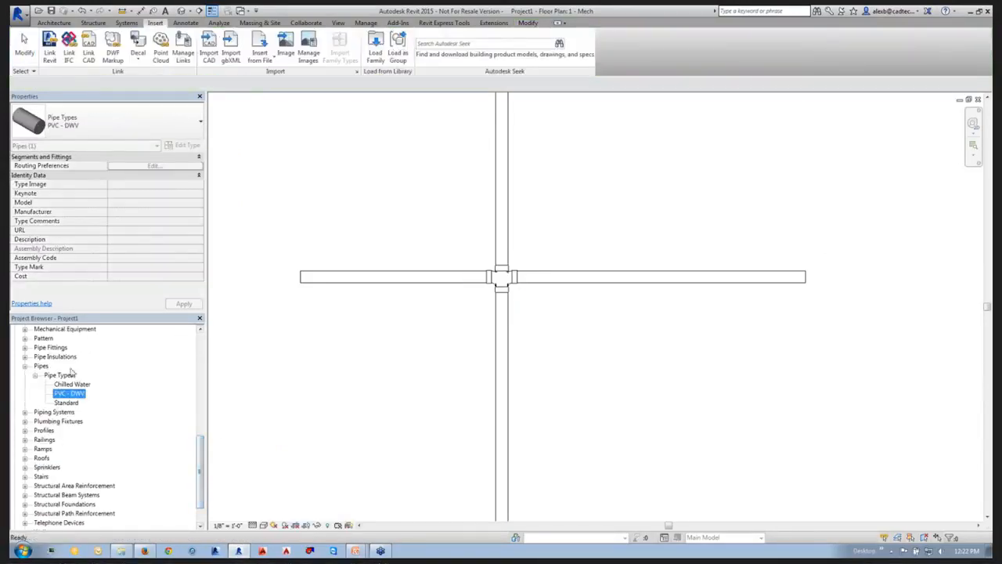
right_click(56, 393)
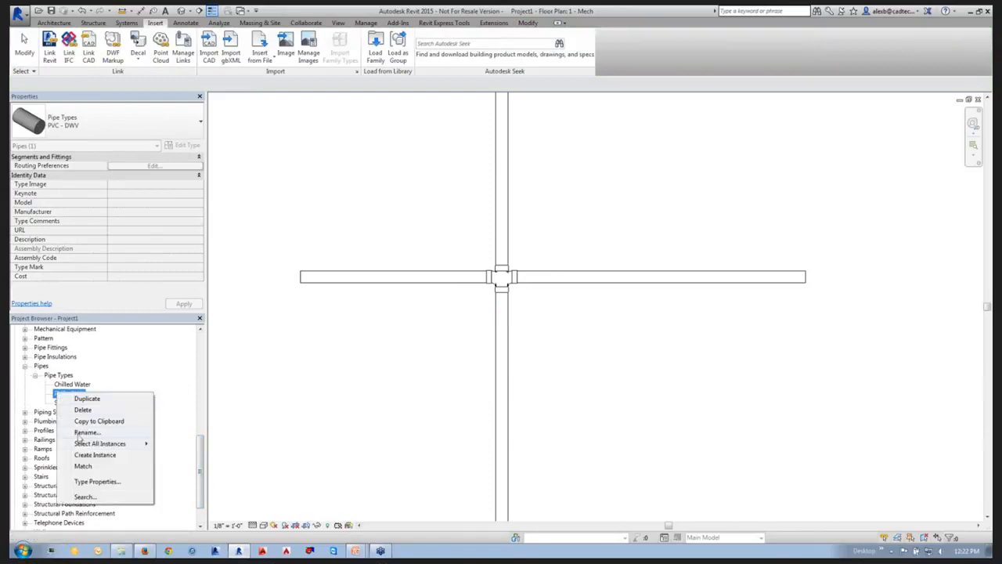
mouse_move(80, 445)
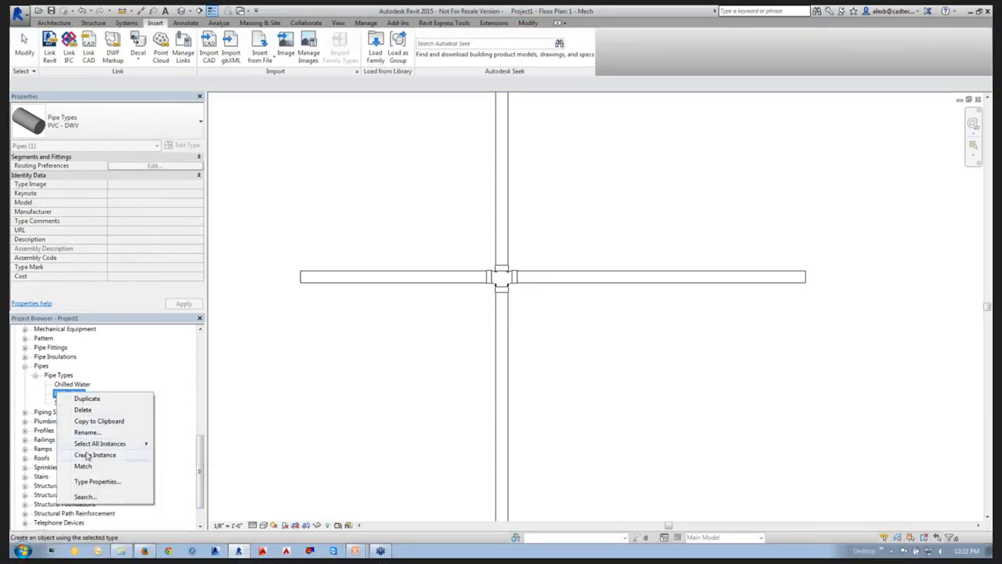
click(88, 481)
click(379, 202)
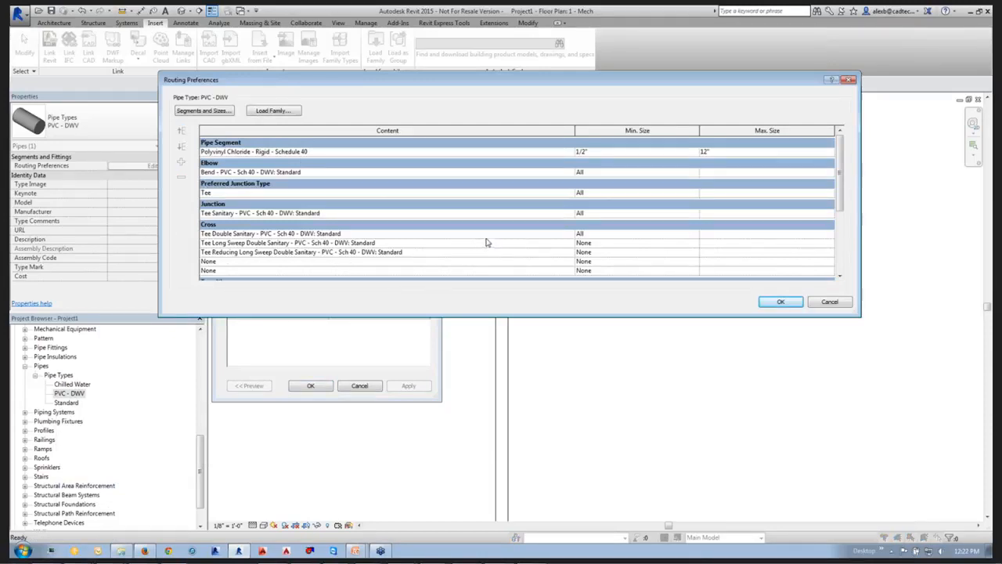
click(311, 242)
click(215, 234)
drag(202, 234, 297, 233)
click(217, 233)
click(779, 302)
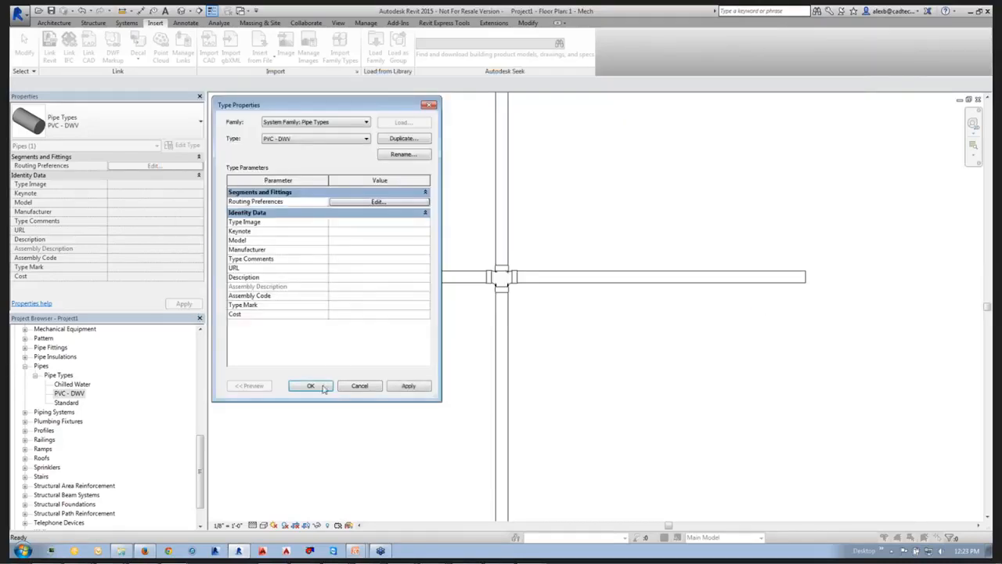
click(309, 385)
Swap the cross fitting at the pipe intersection to Tee Long Sweep Double Sanitary - PVC - Sch 40 - DWV: Standard.
click(501, 280)
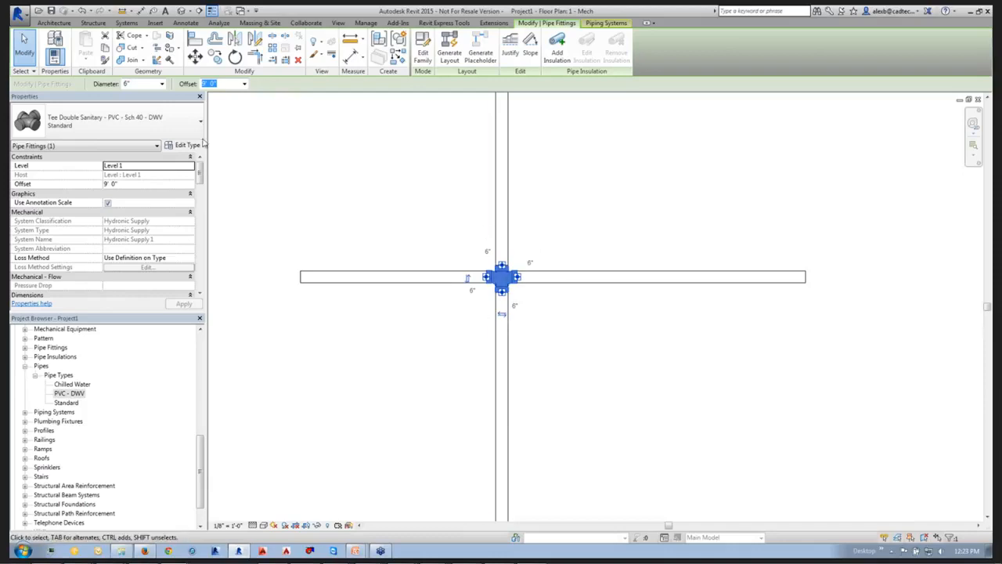
click(172, 131)
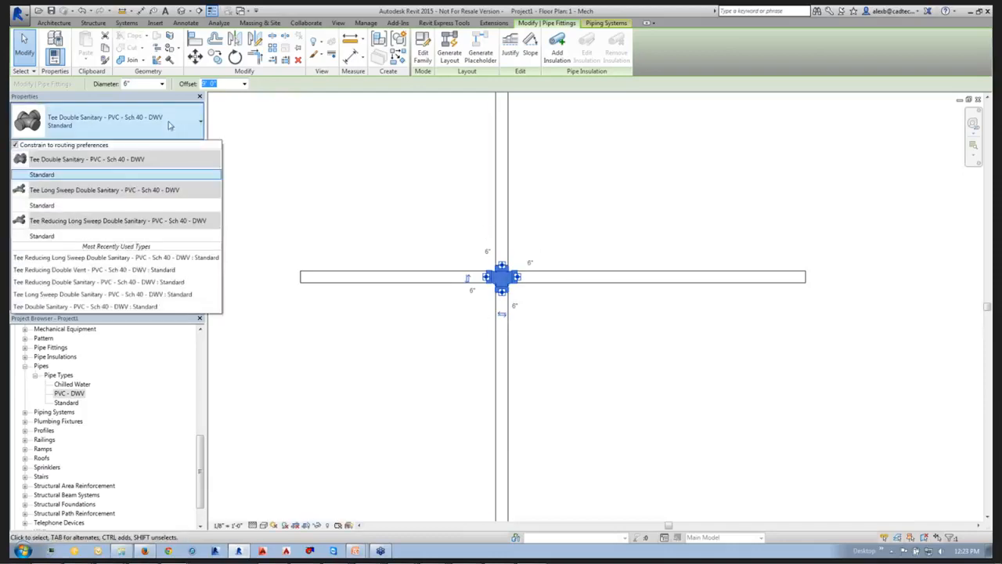
click(65, 207)
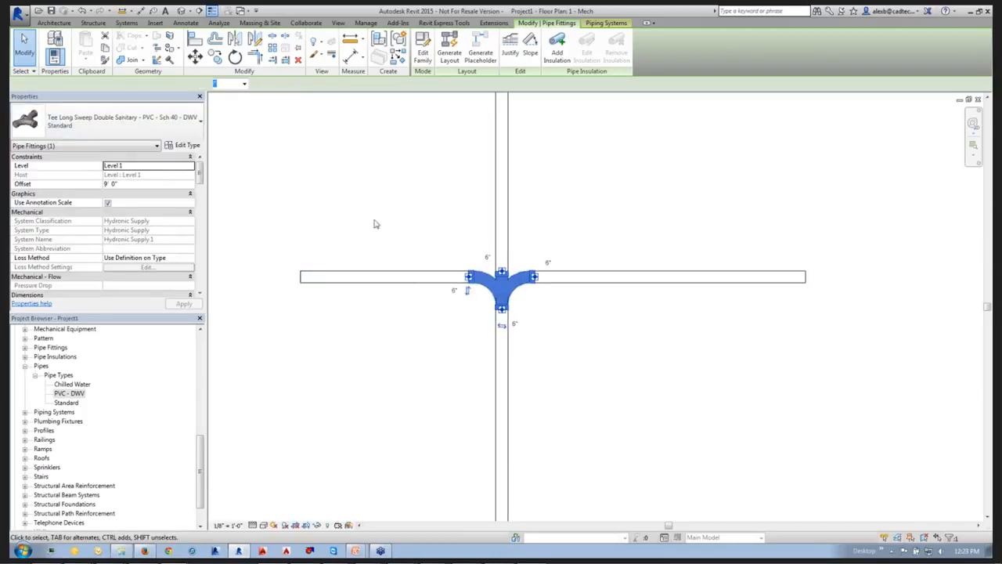
Turn off Constrain to routing preferences for the cross fitting, browse the unfiltered types, restore the constraint, and deselect the fitting.
click(127, 126)
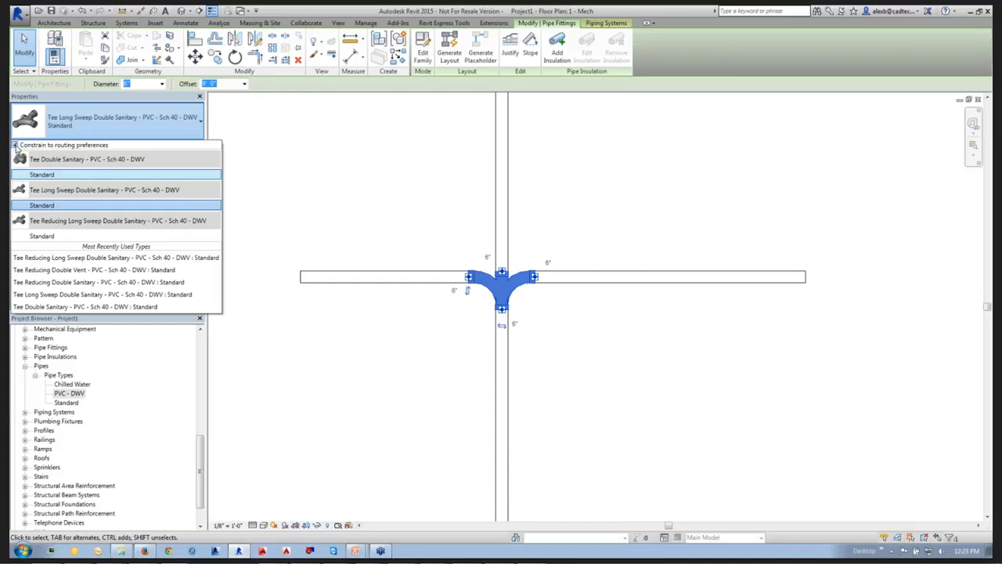
click(15, 145)
scroll(114, 219, down, 1)
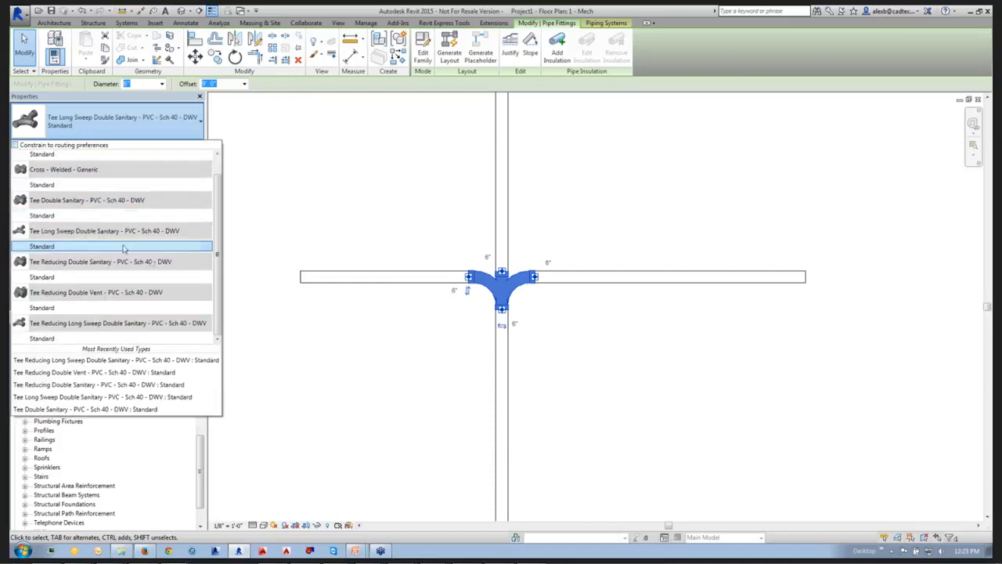
scroll(123, 248, up, 1)
click(15, 145)
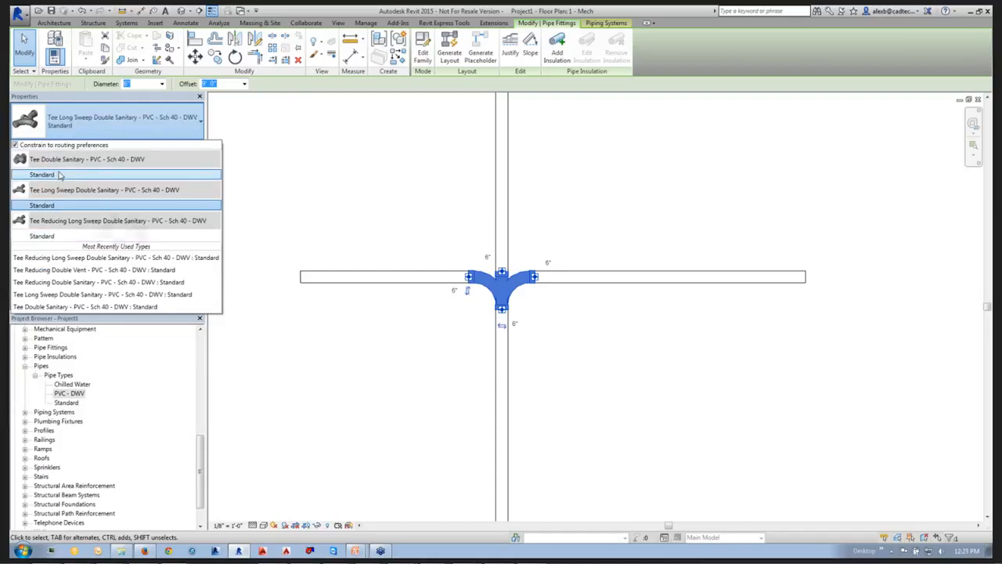
mouse_move(59, 174)
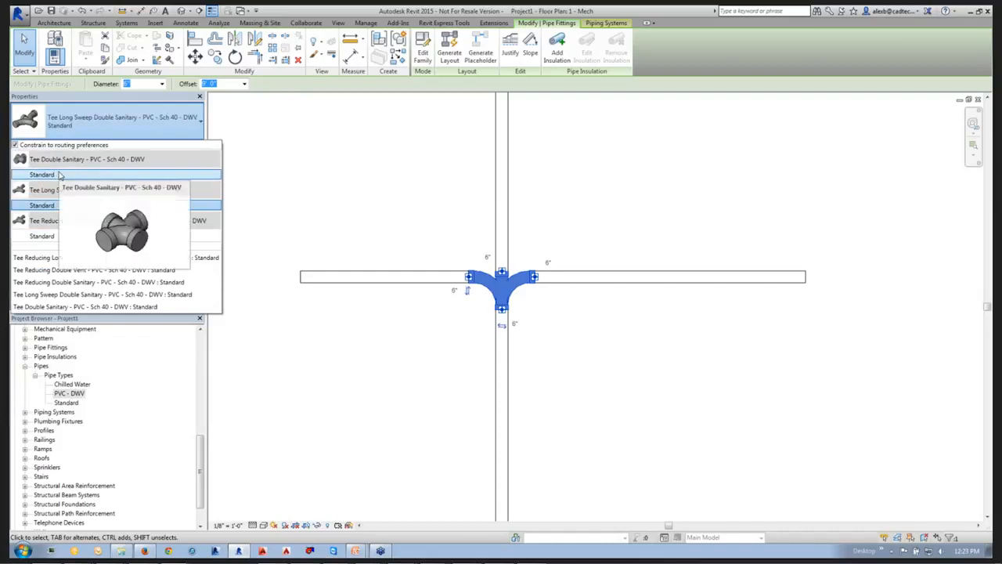
click(313, 371)
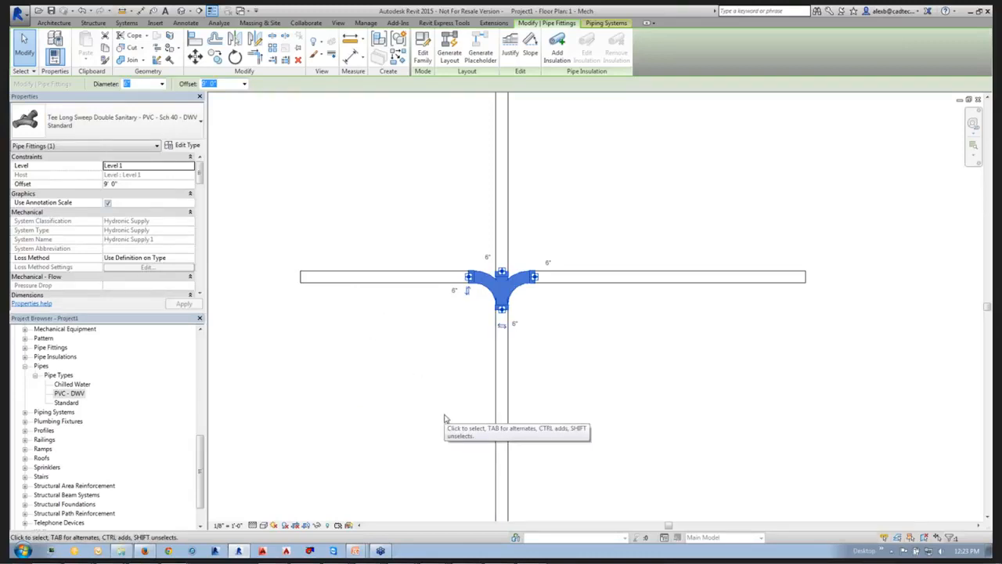
click(428, 368)
scroll(428, 366, down, 2)
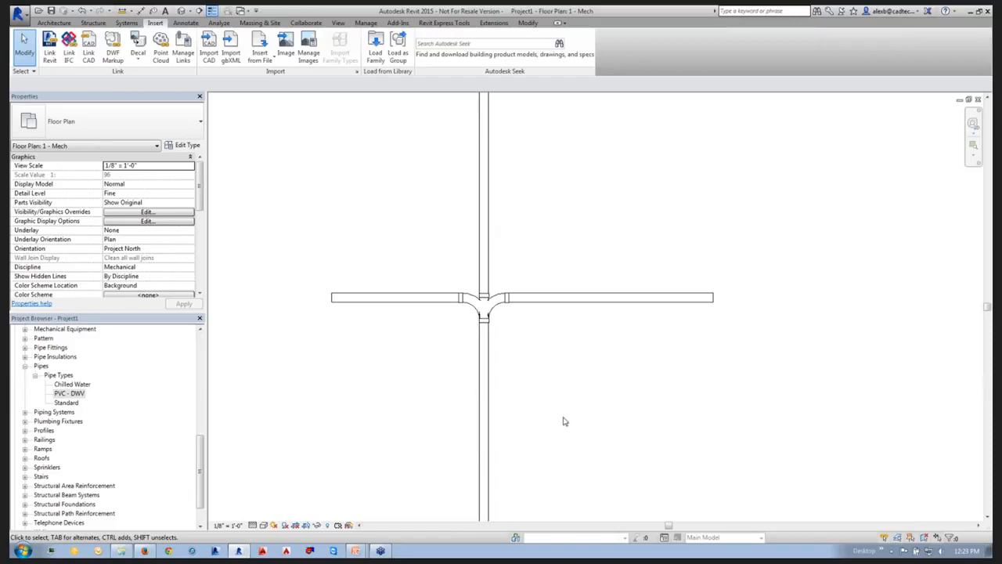
Start loading a family from the US Imperial library and enlarge the Load Family dialog.
middle_drag(564, 418, 629, 403)
click(561, 303)
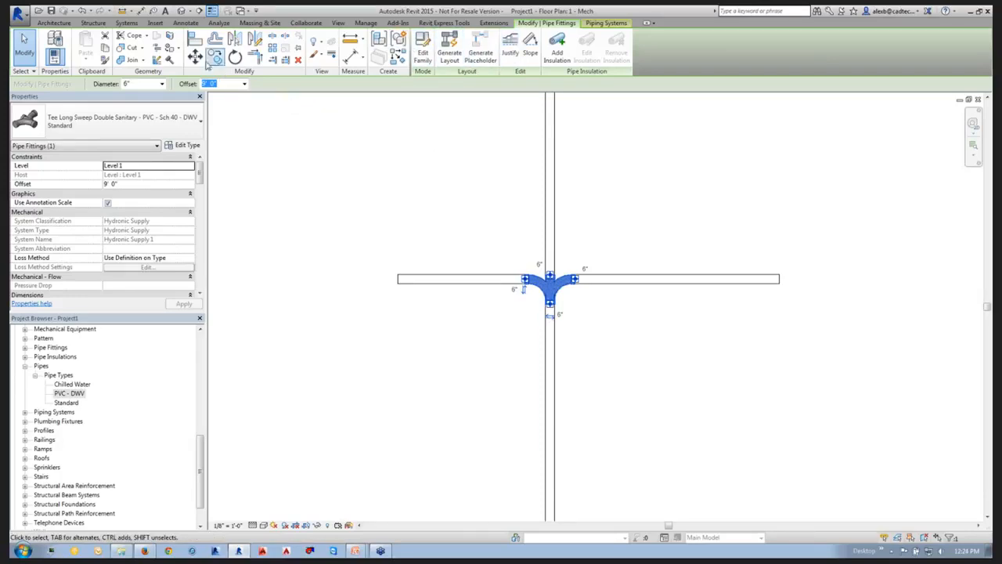
click(159, 24)
click(374, 50)
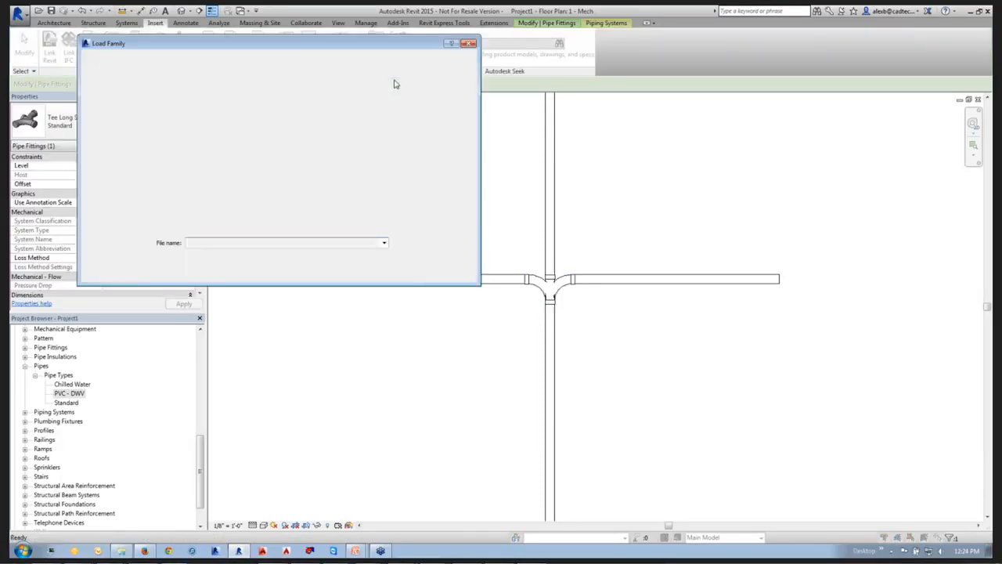
drag(384, 102, 384, 105)
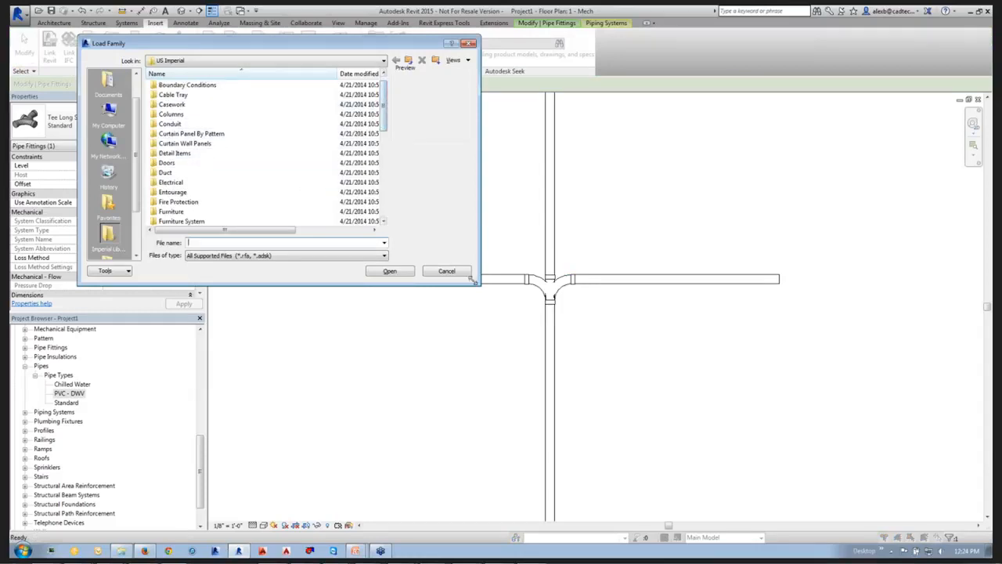
drag(474, 279, 609, 486)
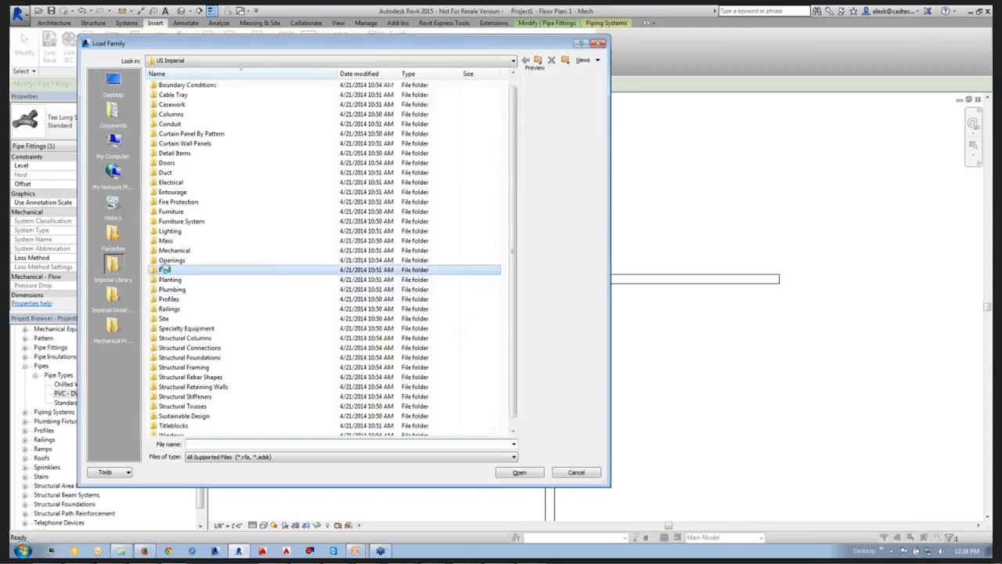
Load Wye 45 Deg - PVC - Sch 40 - DWV.rfa from the PVC fittings' Sch 40, Socket-Type, DWV folder.
double_click(166, 269)
double_click(187, 104)
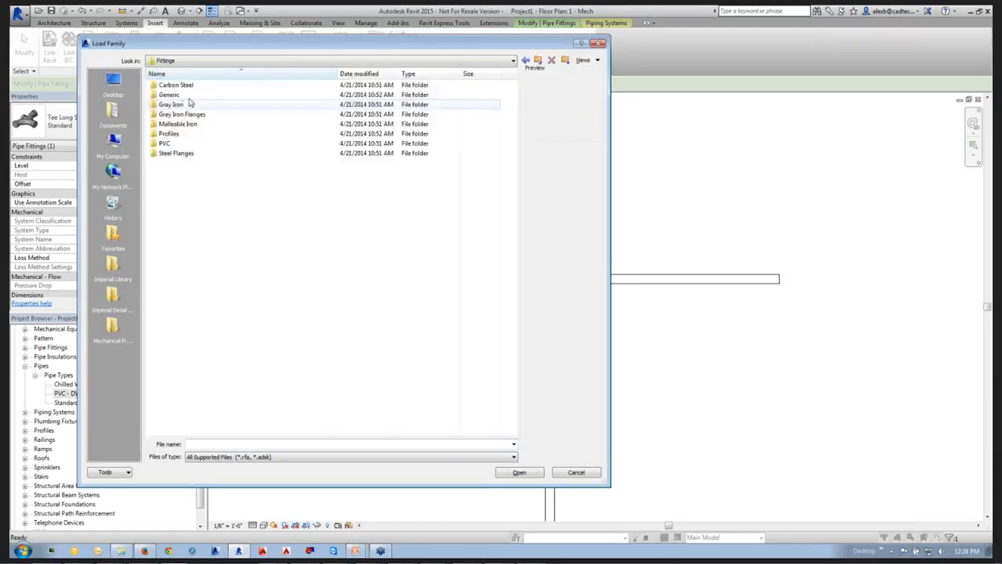
double_click(164, 143)
double_click(171, 86)
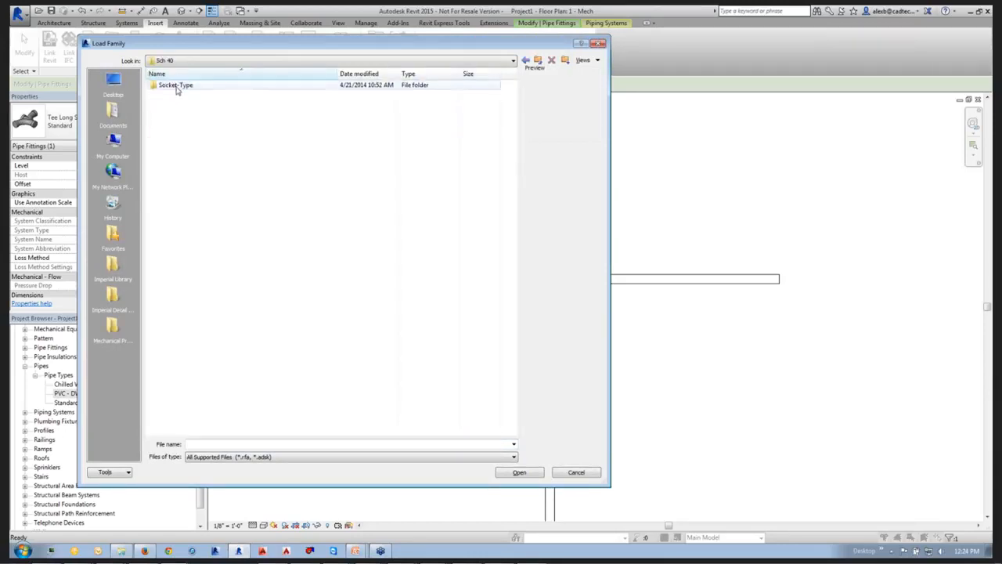
double_click(176, 85)
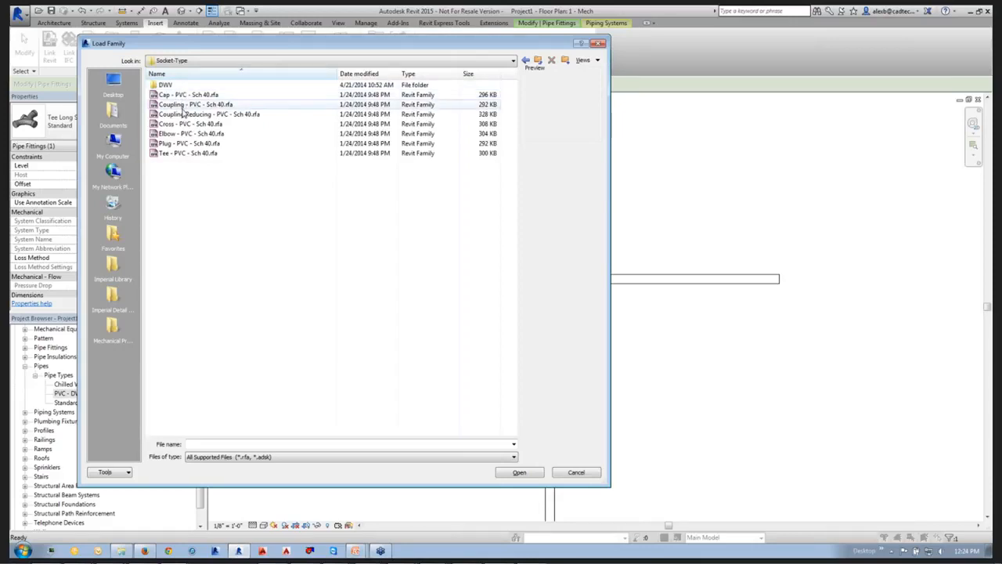
click(173, 95)
click(173, 102)
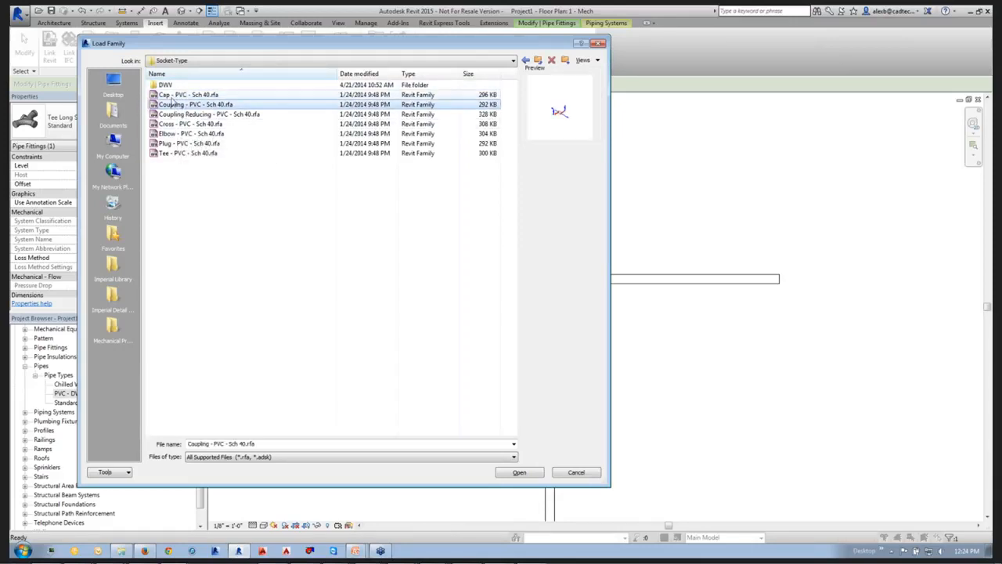
double_click(165, 85)
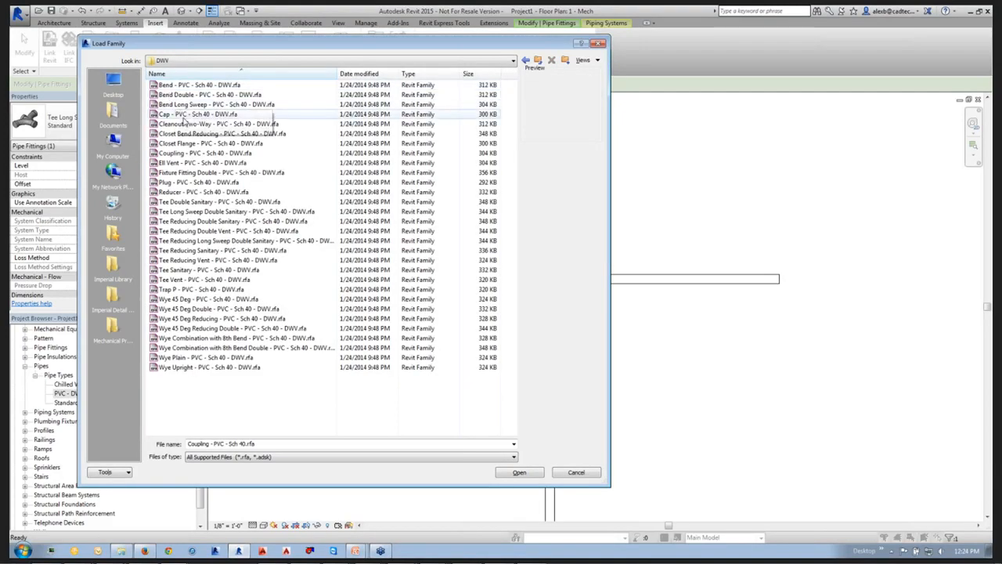
click(168, 300)
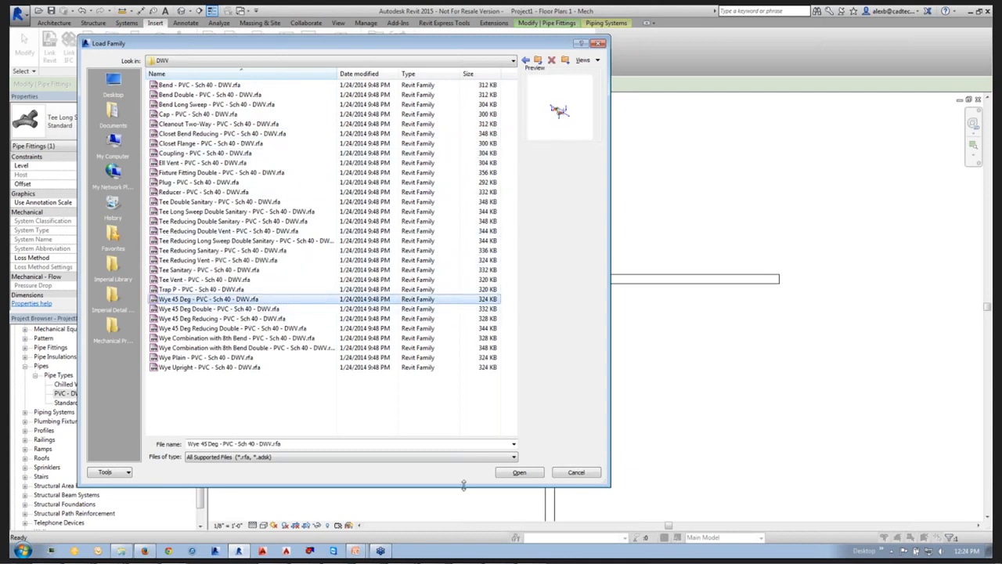
click(517, 473)
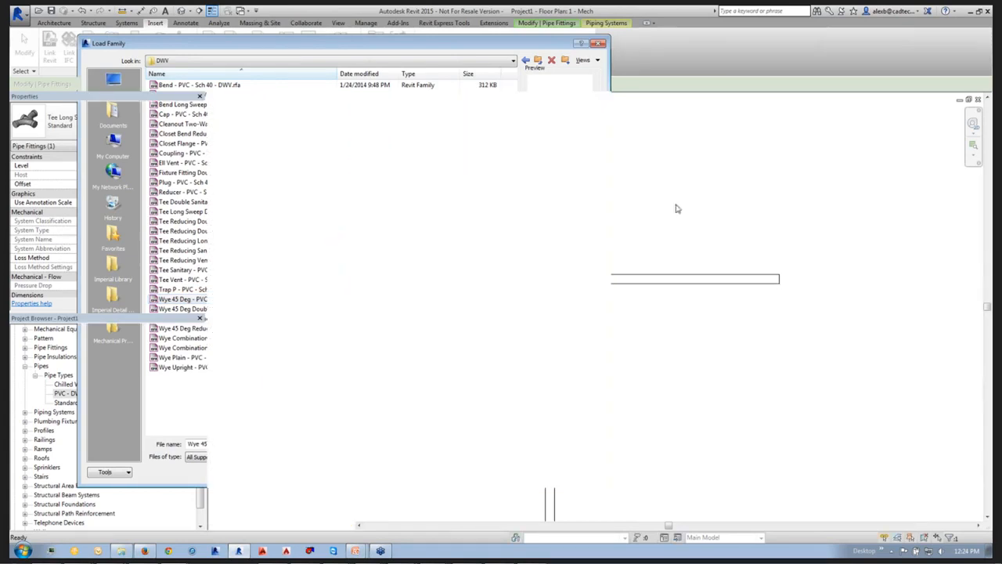
Open the routing preferences of the PVC - DWV pipe type and check the Preferred Junction Type options, keeping Tee.
middle_drag(582, 357, 544, 252)
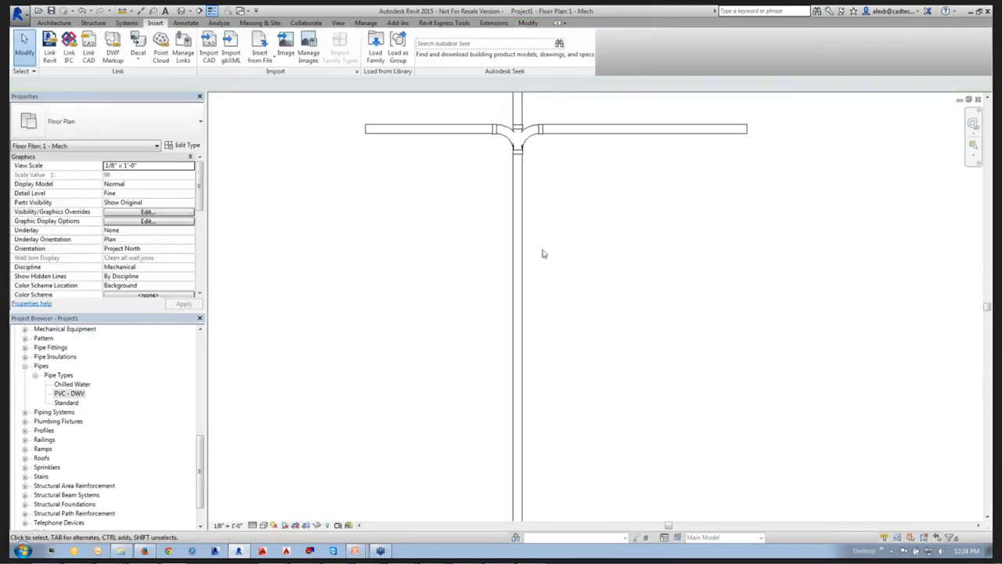
right_click(68, 393)
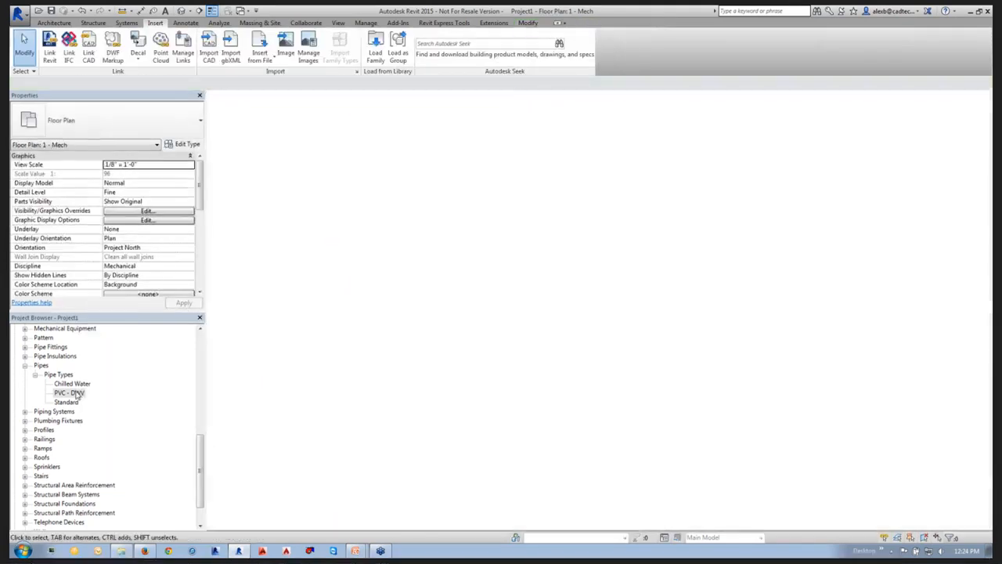
click(117, 480)
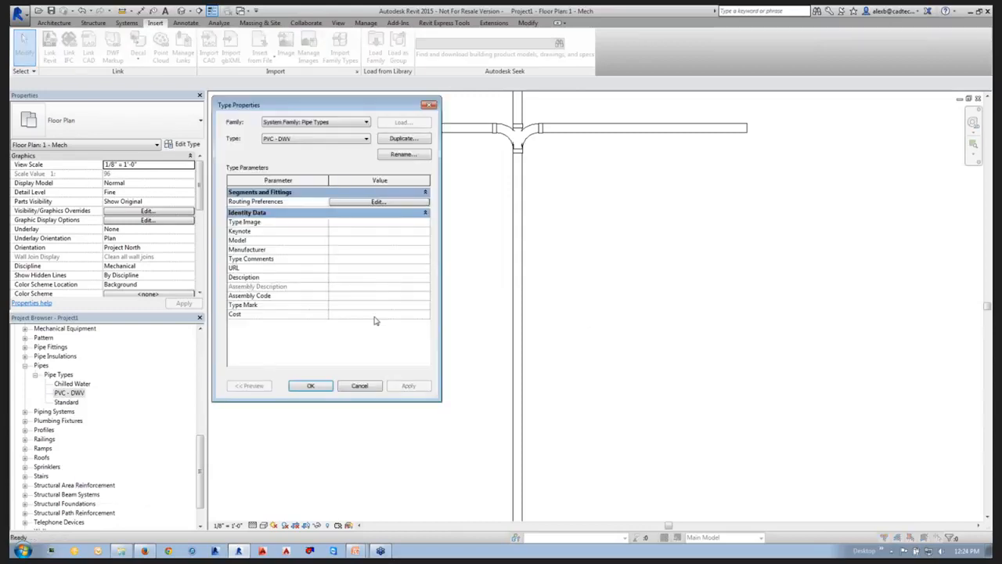
click(362, 202)
click(216, 193)
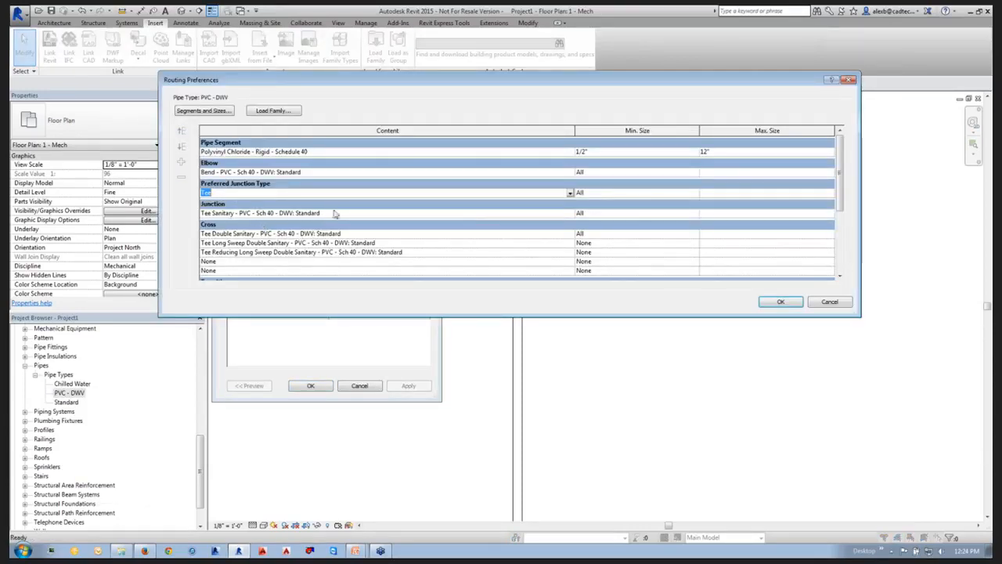
click(570, 193)
click(263, 191)
click(223, 214)
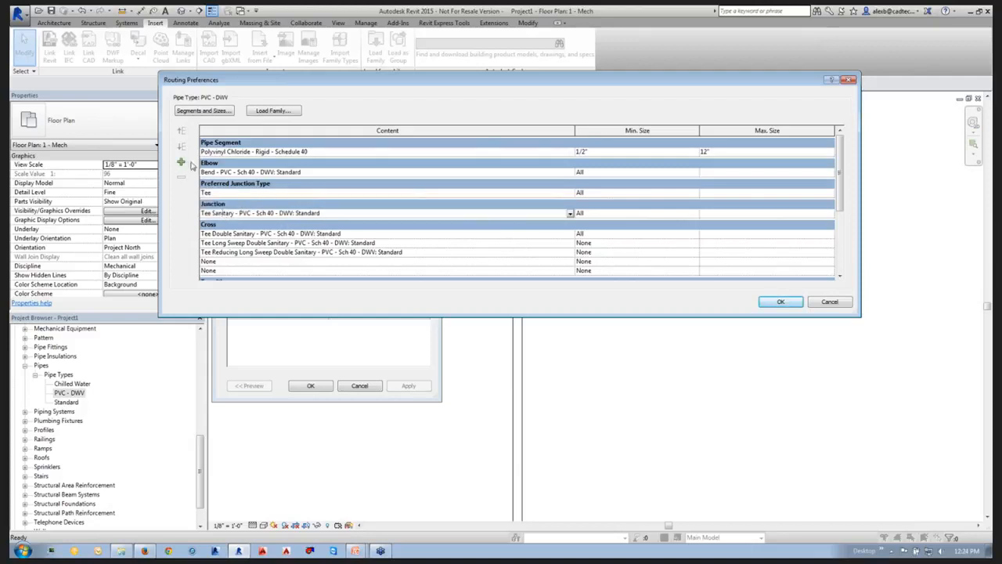
click(181, 161)
click(223, 224)
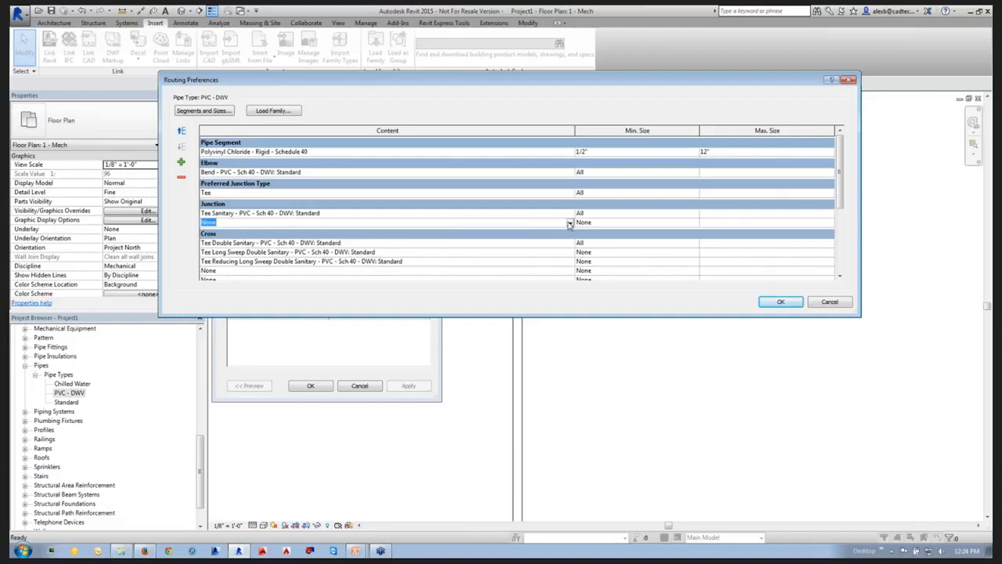
click(570, 223)
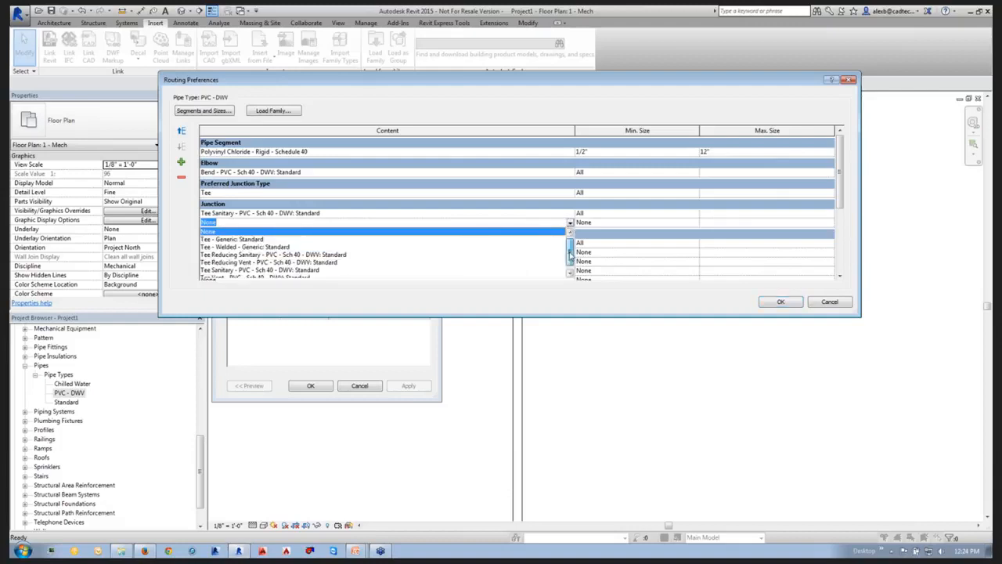
drag(570, 254, 570, 264)
click(844, 304)
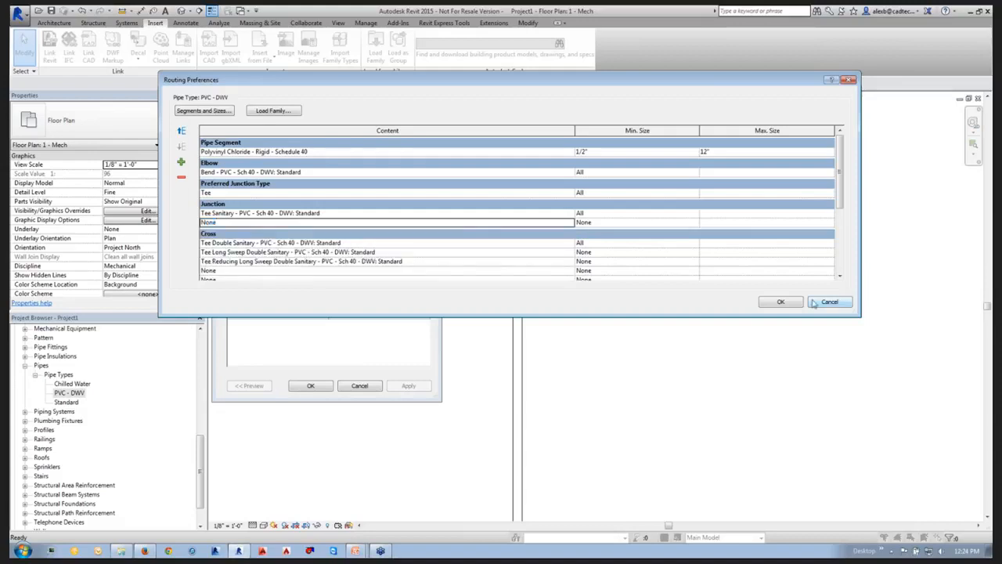
click(828, 303)
click(359, 385)
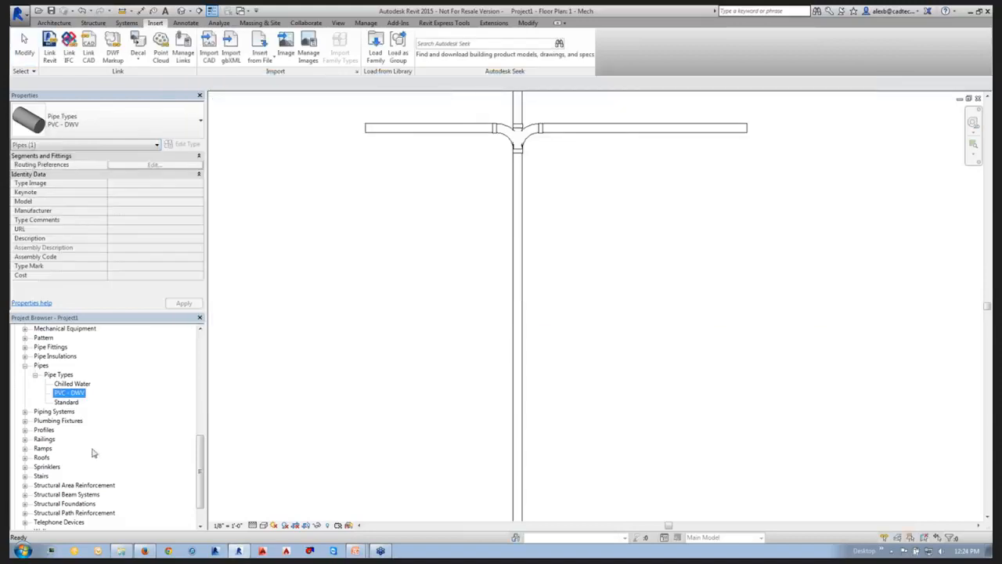
Open the Wye 45 Deg - PVC - Sch 40 - DWV pipe fitting family for editing without saving the project.
mouse_move(200, 453)
mouse_down()
mouse_move(201, 465)
mouse_move(210, 441)
mouse_up()
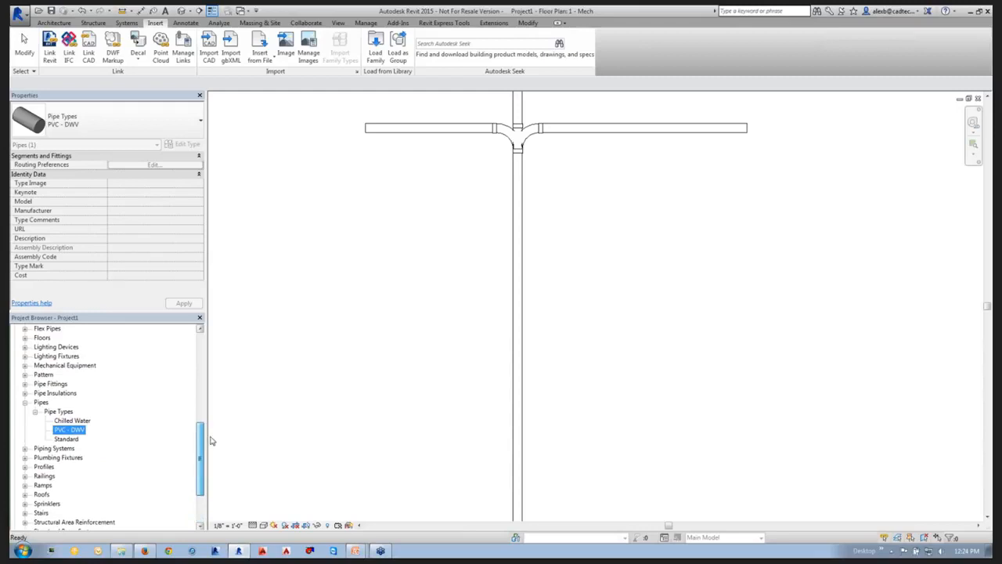
click(25, 384)
click(63, 393)
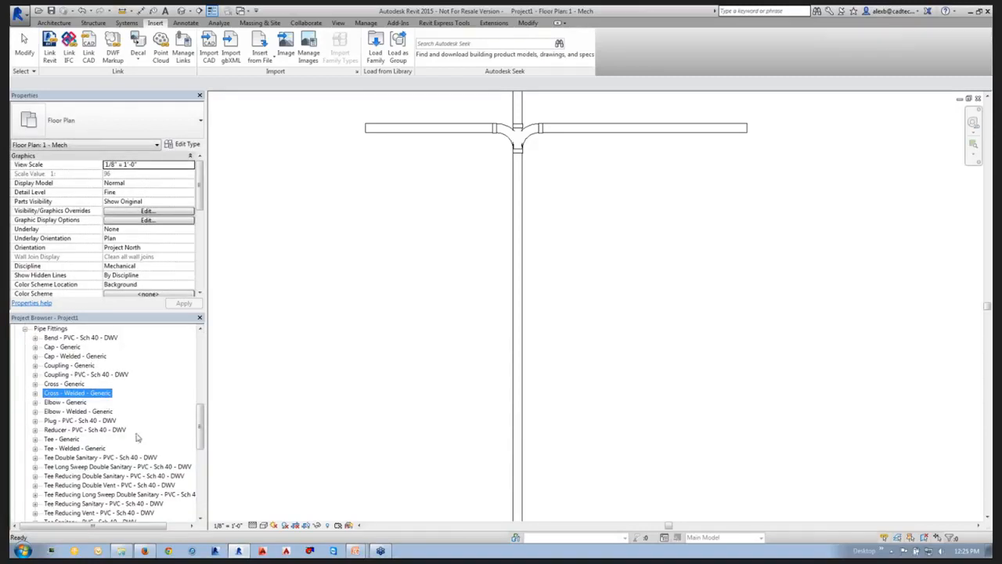
scroll(92, 365, down, 5)
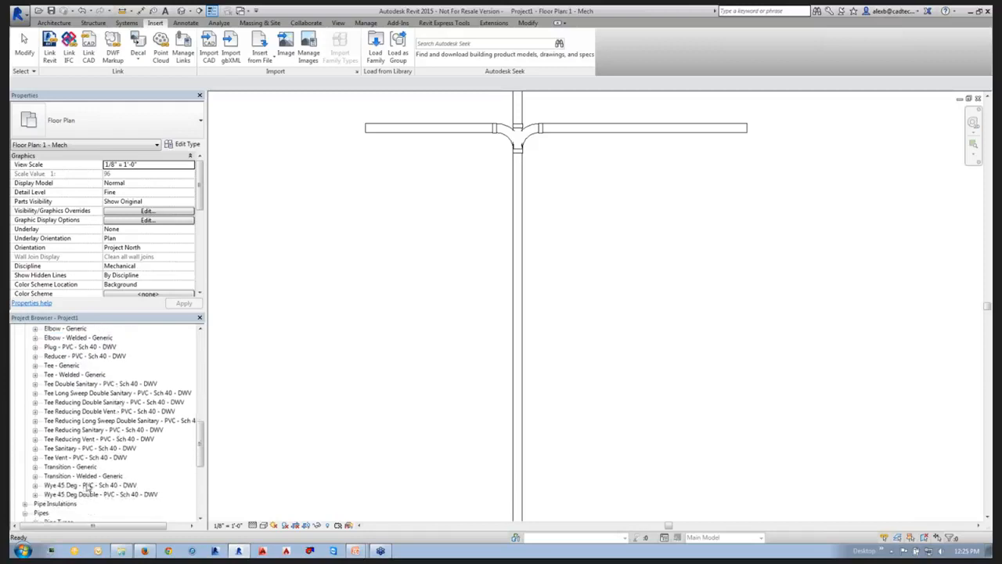
click(88, 486)
right_click(70, 490)
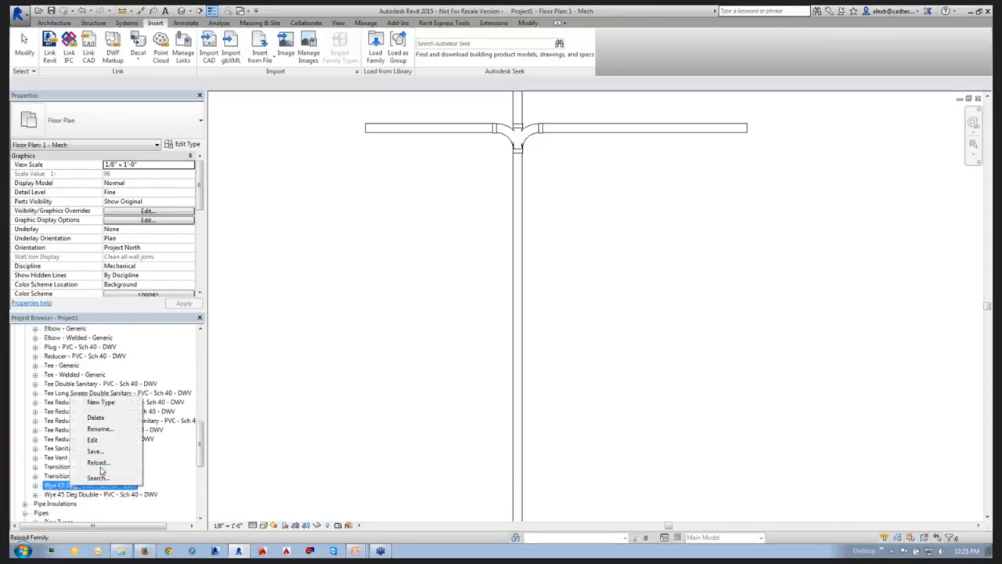
click(99, 442)
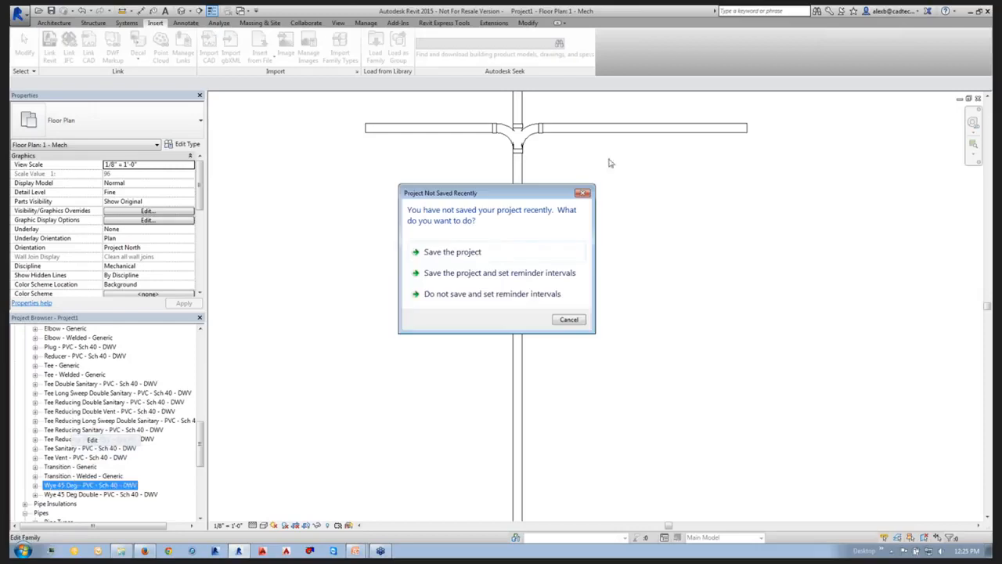
click(567, 320)
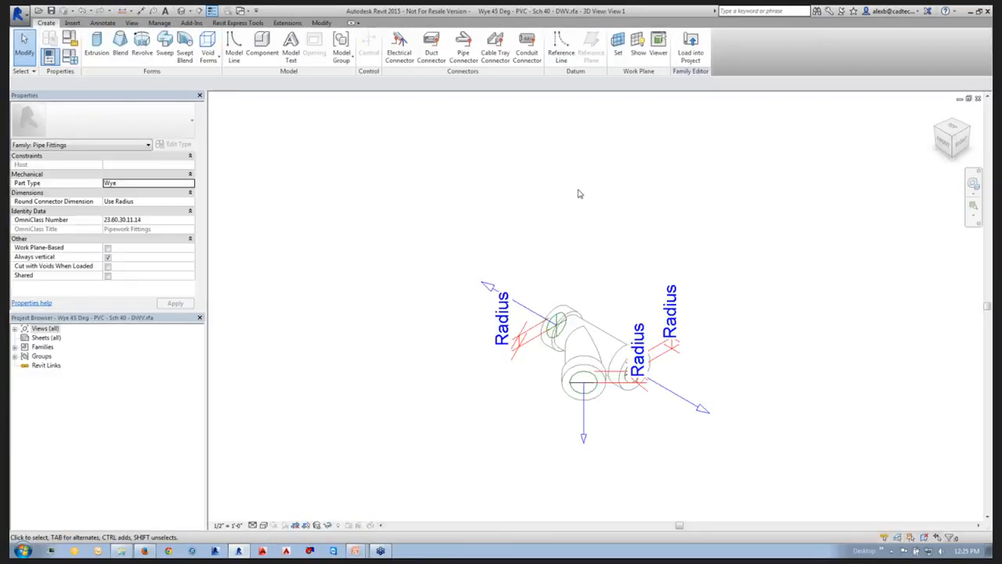
Set the wye family's Part Type to Tee and load it into Project1, overwriting the existing version.
click(137, 183)
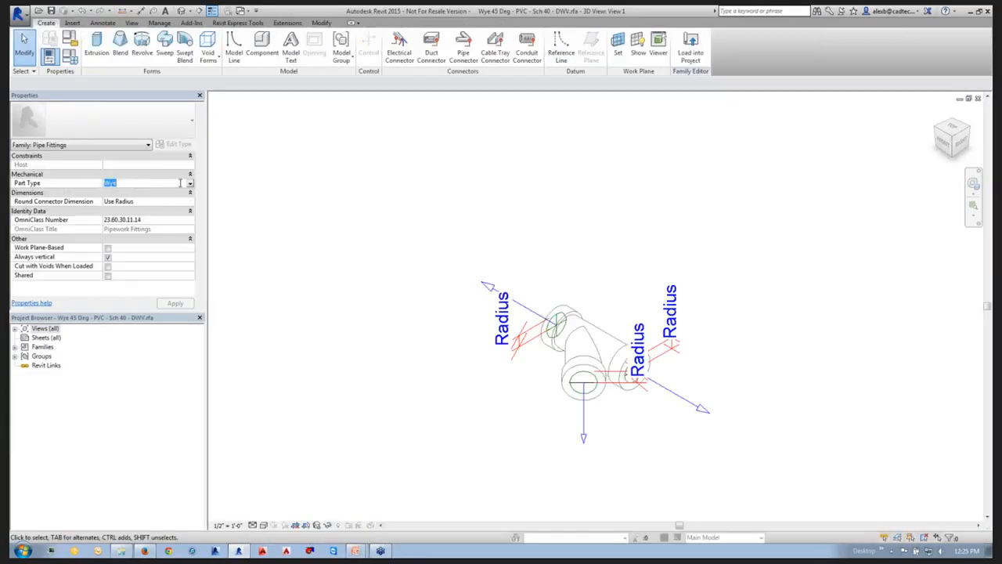
click(190, 184)
click(117, 214)
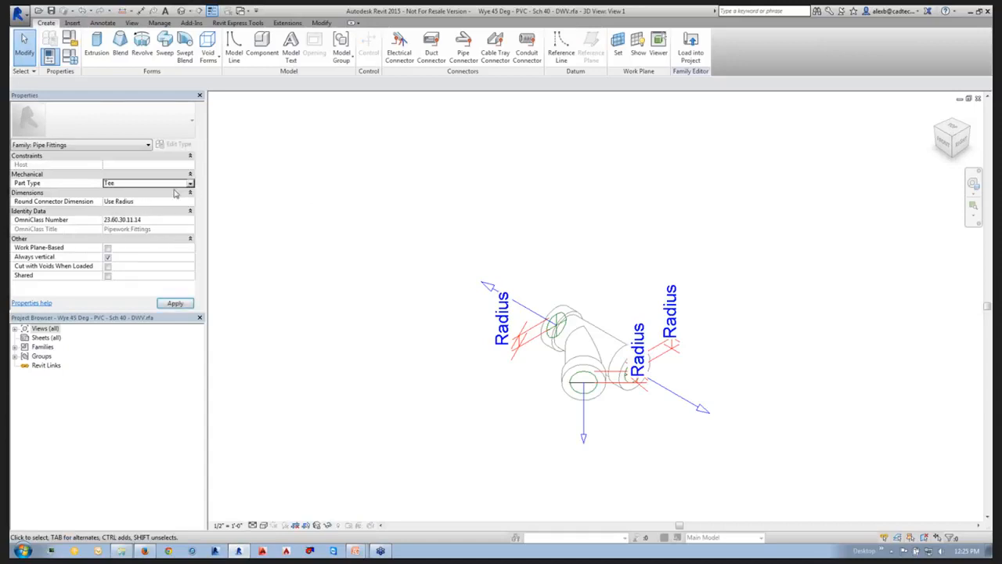
click(693, 49)
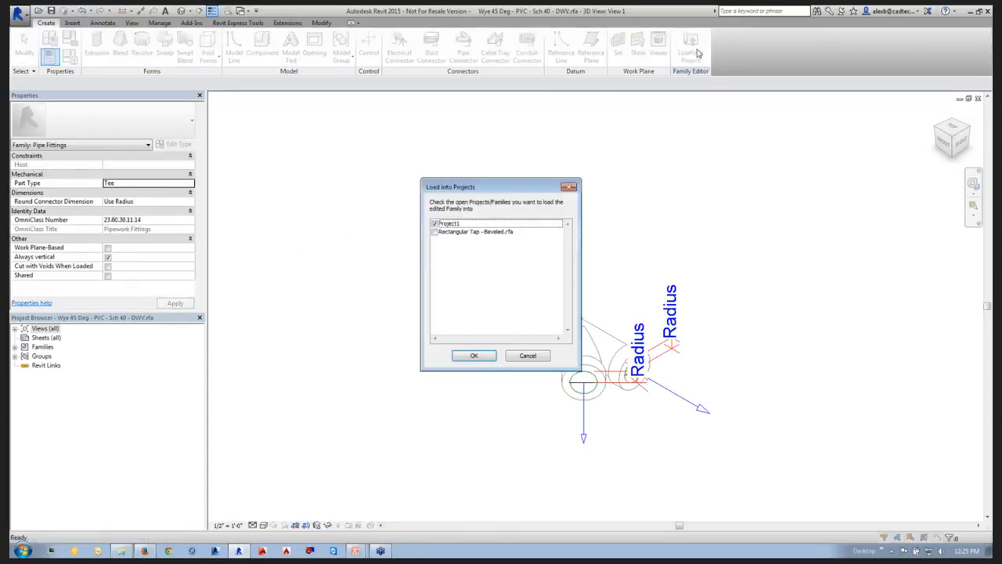
click(474, 355)
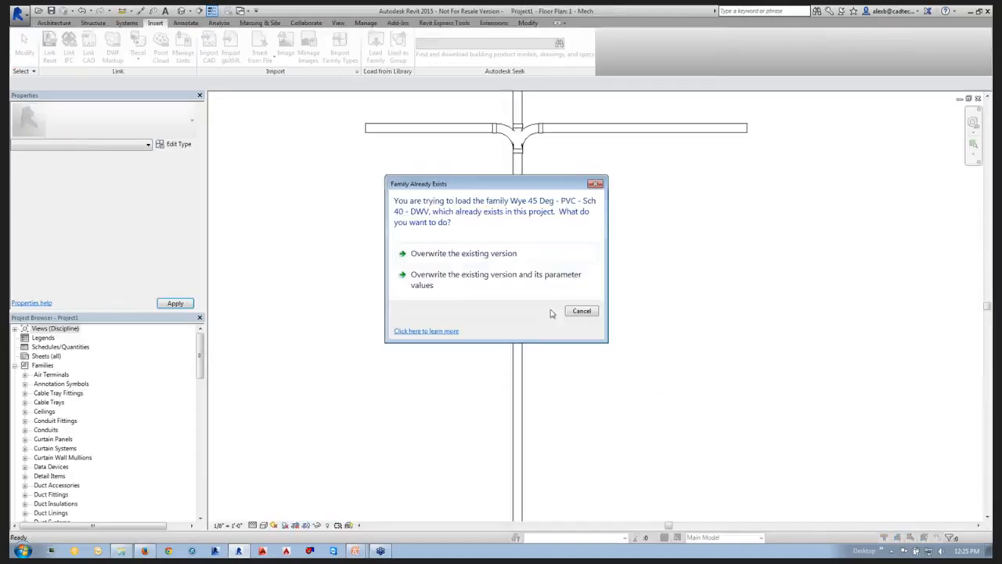
click(439, 265)
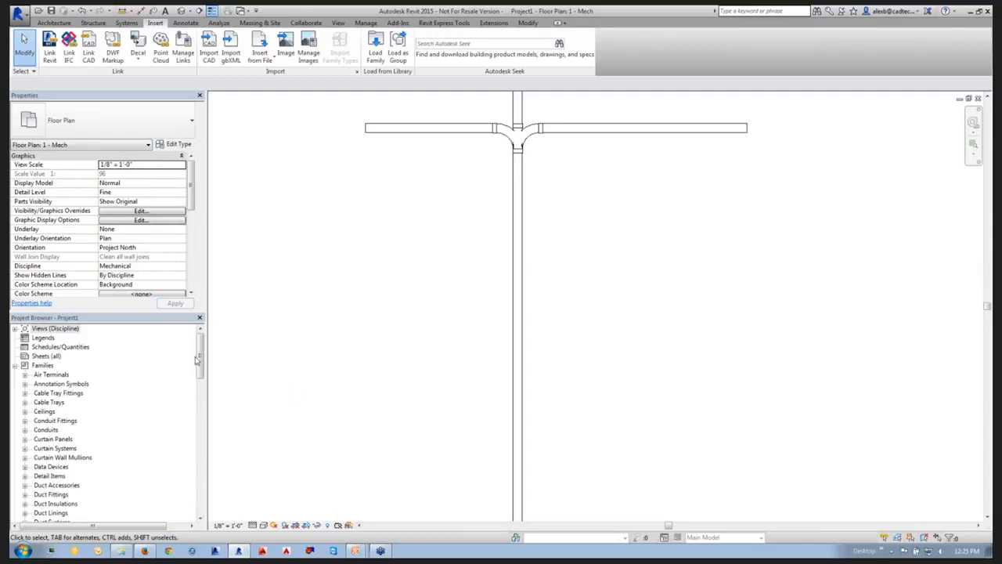
Open the routing preferences of the PVC - DWV pipe type.
drag(196, 358, 196, 416)
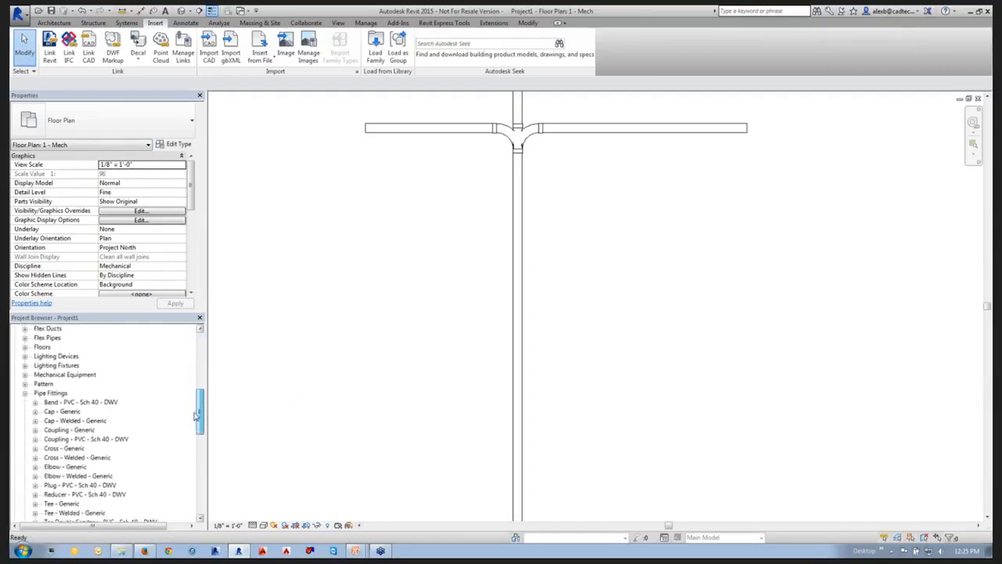
click(25, 392)
right_click(63, 430)
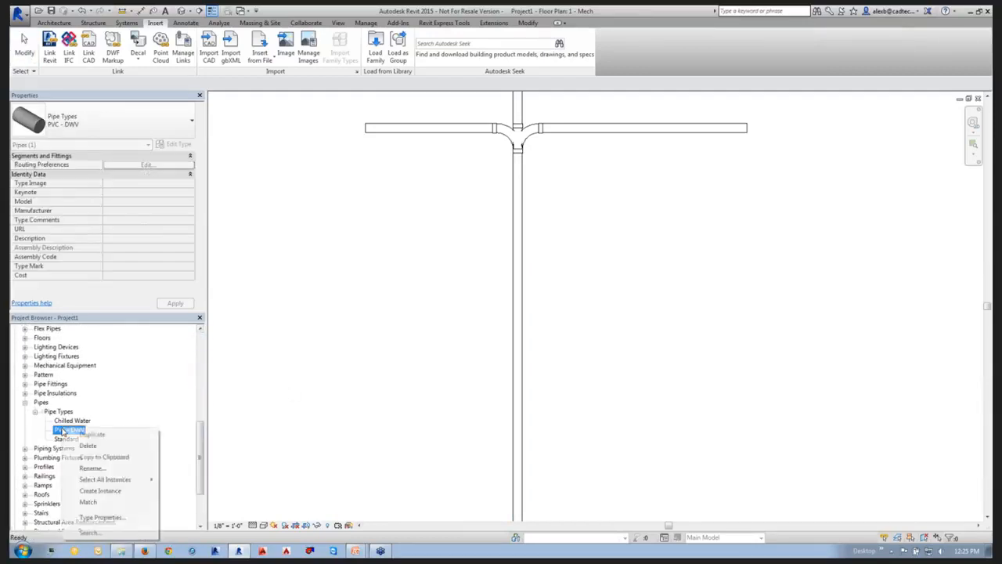
click(90, 518)
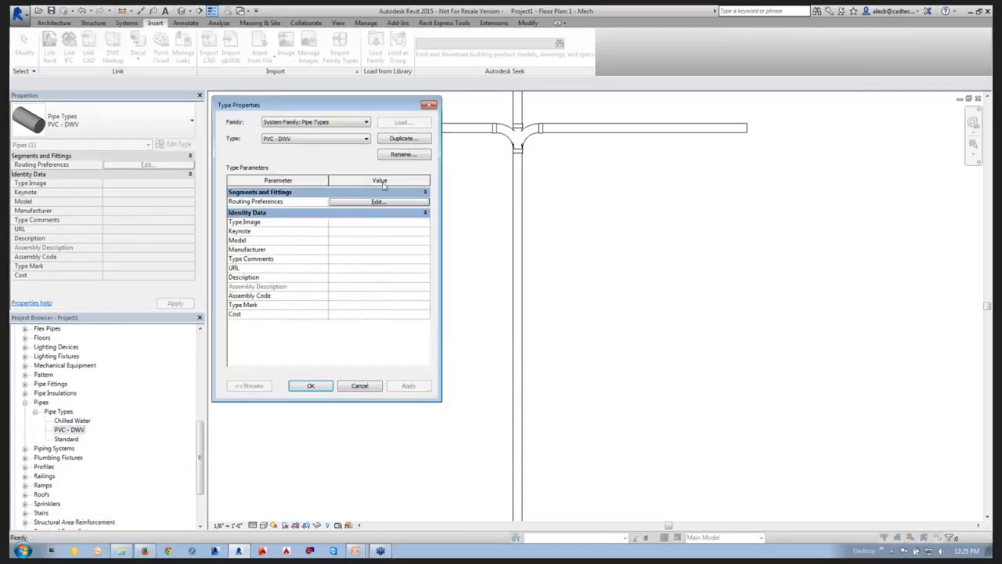
click(370, 202)
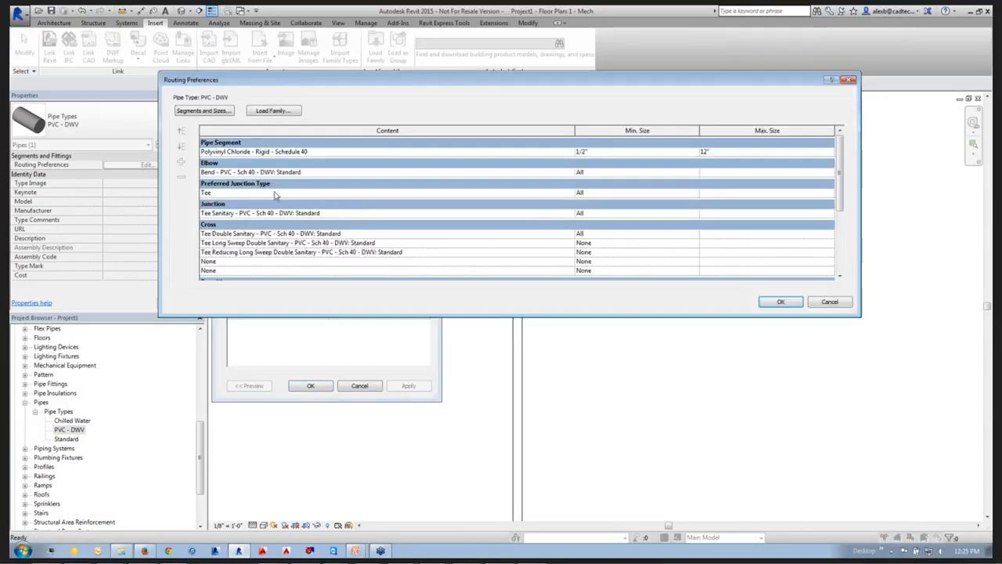
Add Wye 45 Deg - PVC - Sch 40 - DWV: Standard as a second junction fitting and accept the type changes.
click(268, 215)
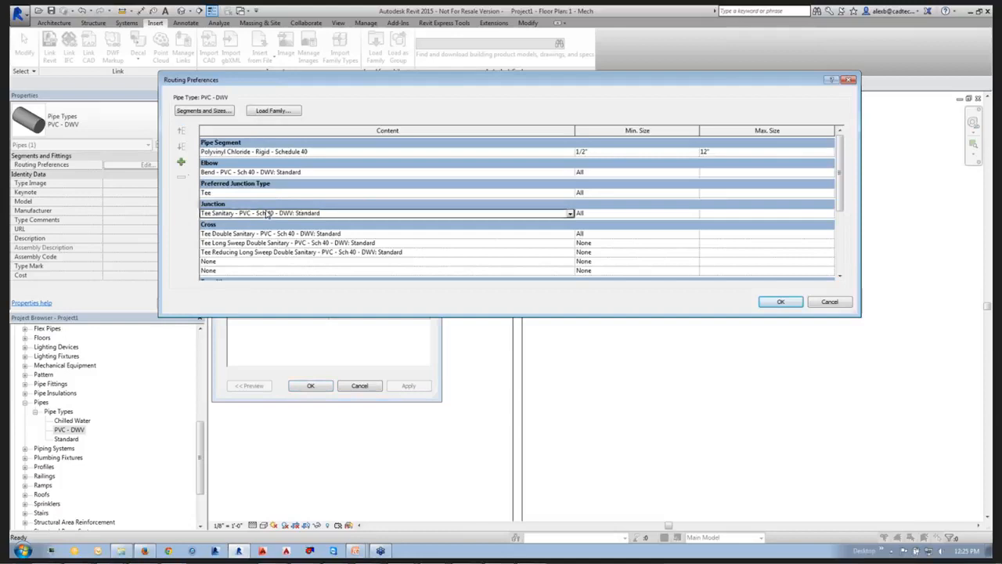
click(181, 162)
click(219, 224)
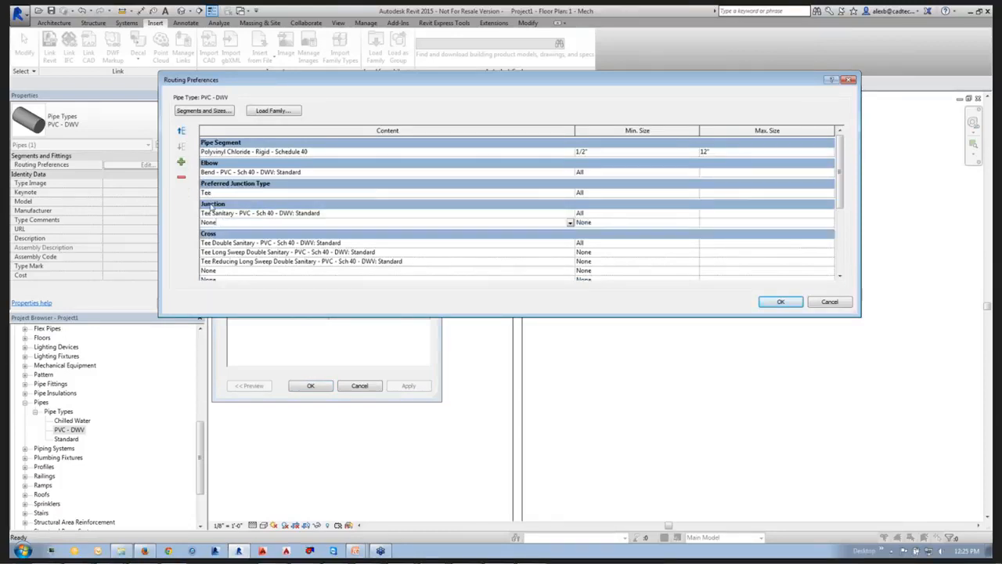
click(570, 223)
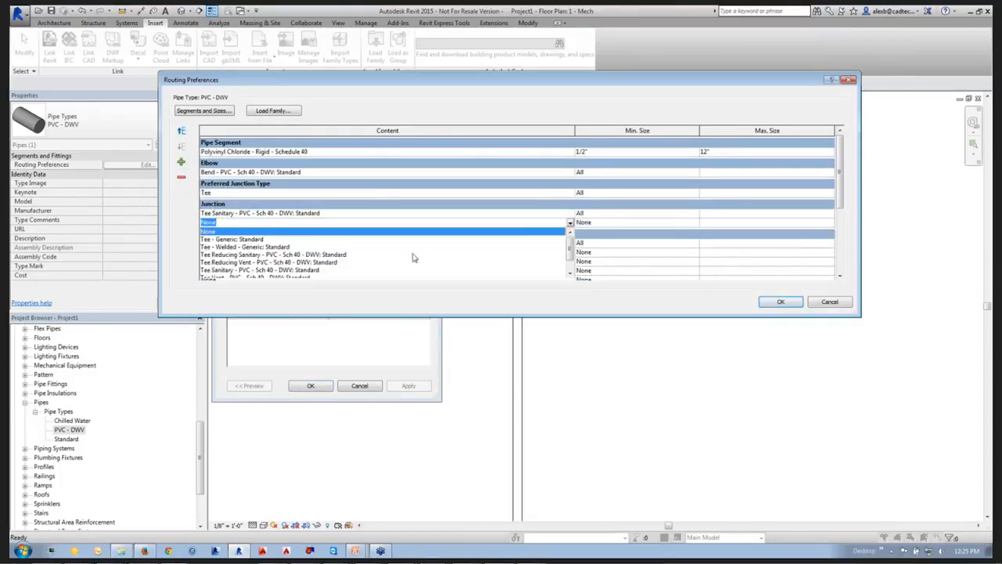
scroll(321, 268, down, 2)
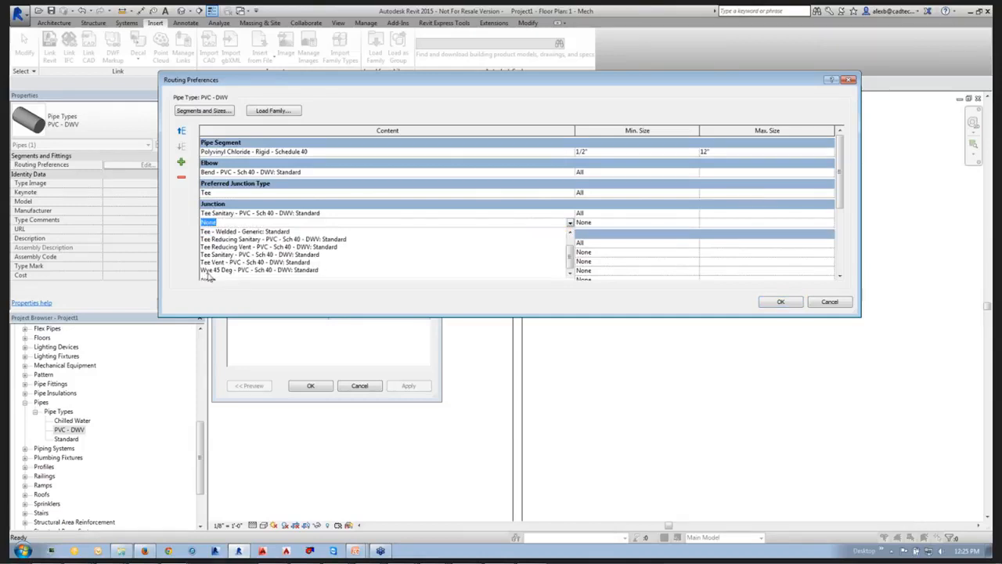
click(235, 269)
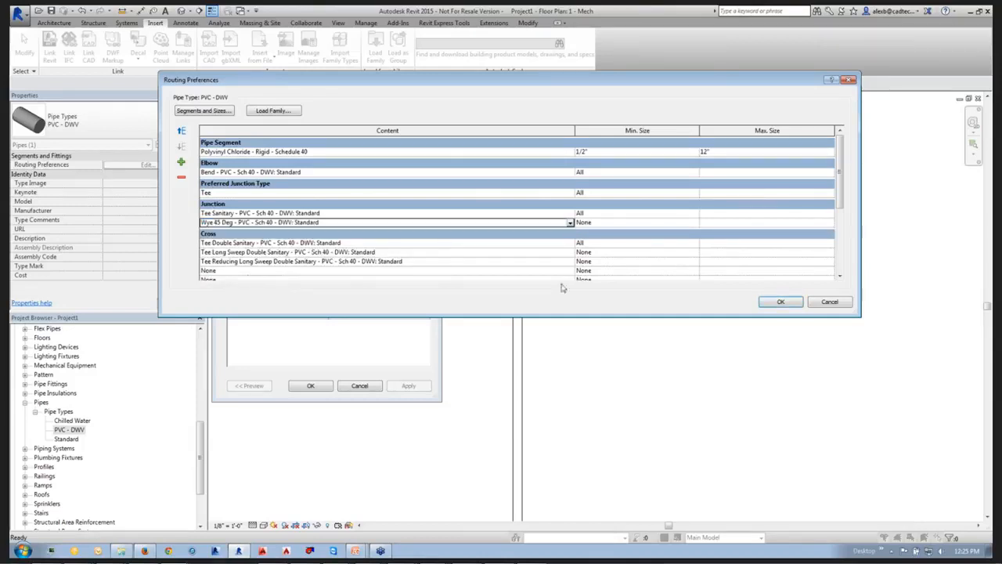
click(769, 302)
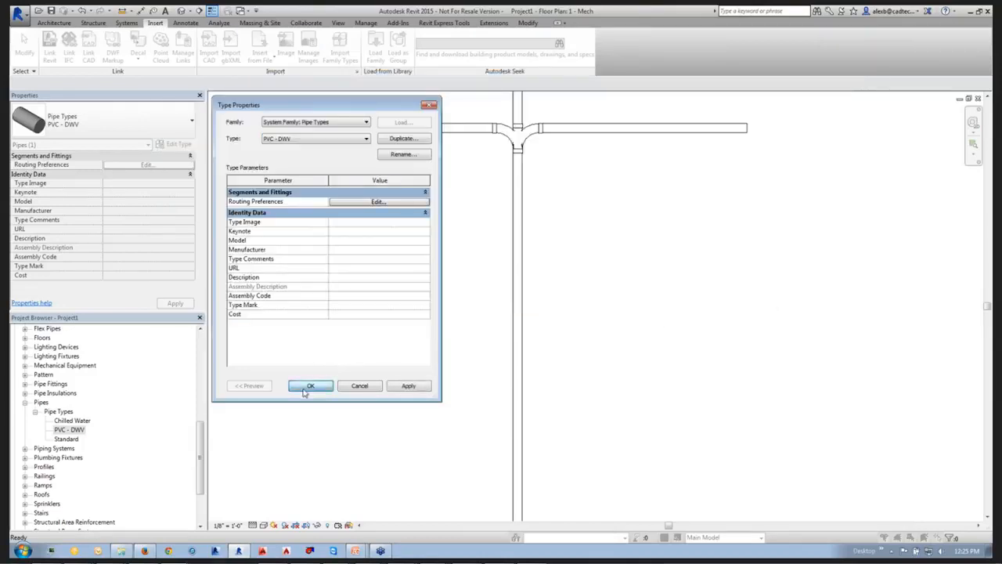
click(310, 385)
Move the Wye 45 Deg junction above the sanitary tee in the PVC - DWV routing preferences and accept the changes.
right_click(69, 429)
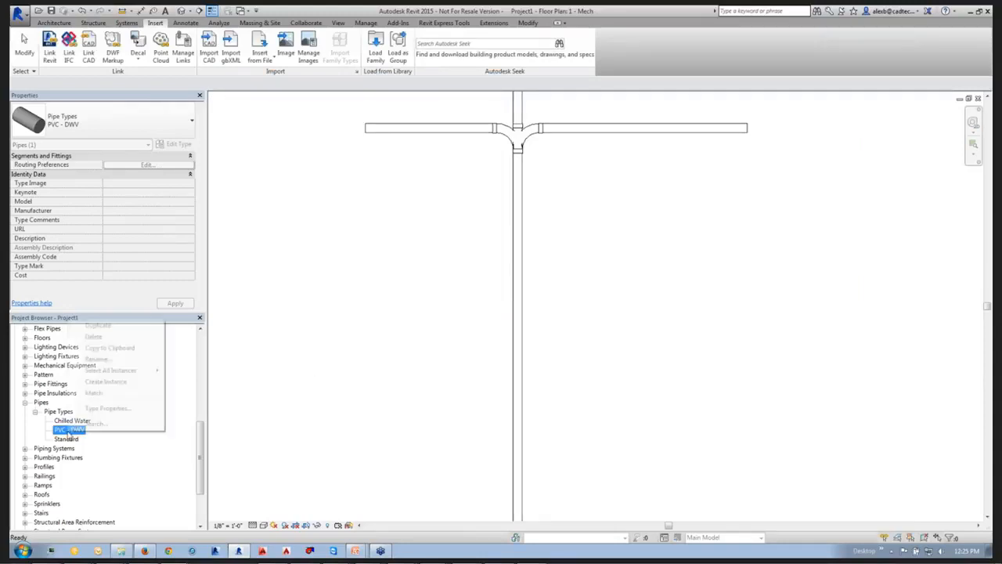
click(106, 407)
click(348, 202)
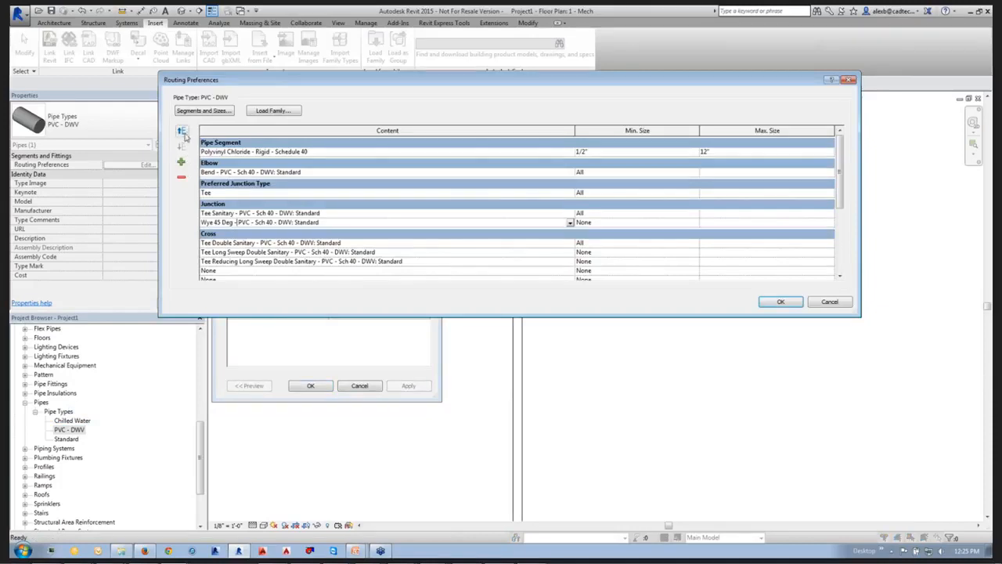
click(181, 131)
click(780, 302)
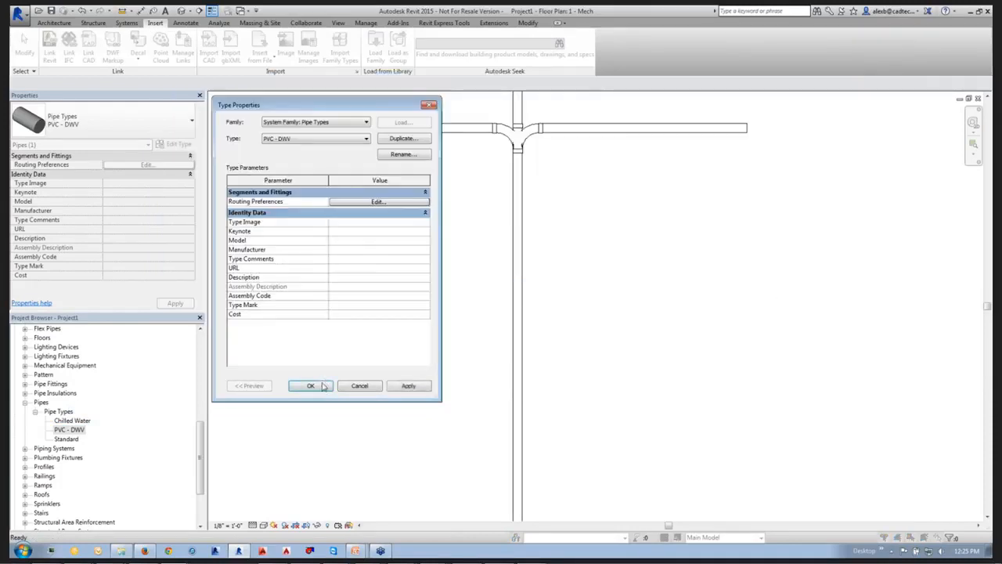
click(313, 385)
Draw a horizontal 6" PVC - DWV branch pipe to the right from the vertical main, below the existing cross fitting.
click(522, 306)
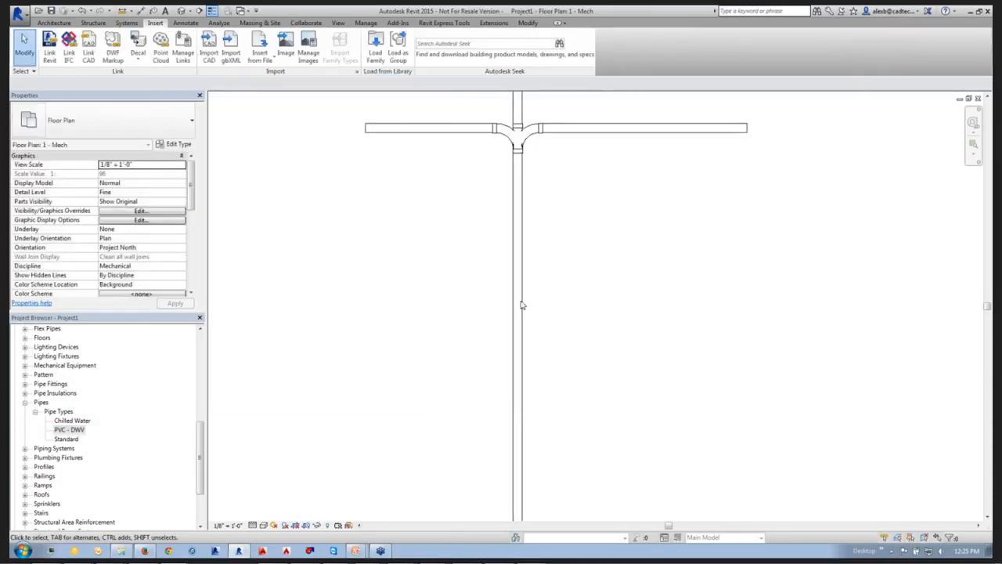
right_click(522, 306)
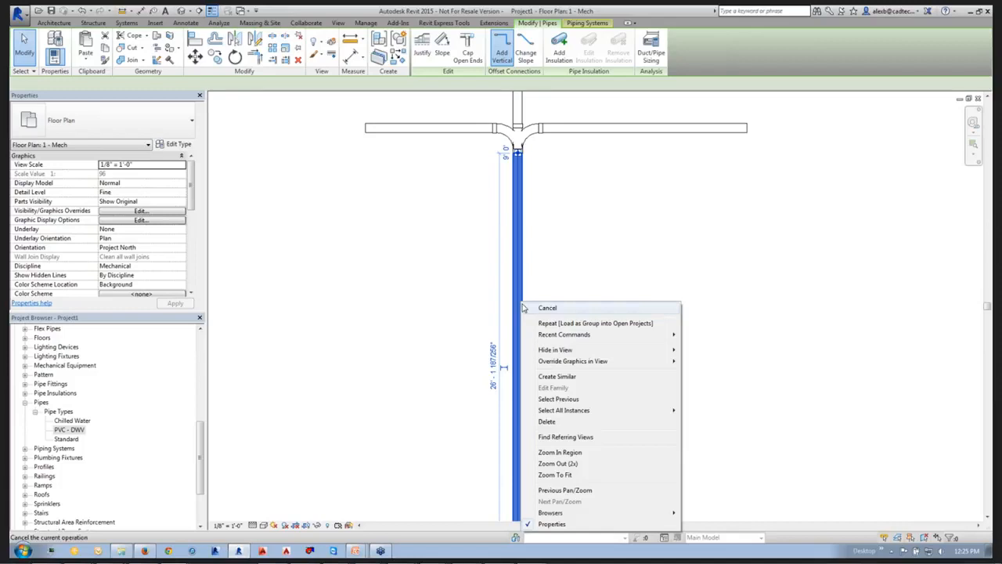
click(563, 379)
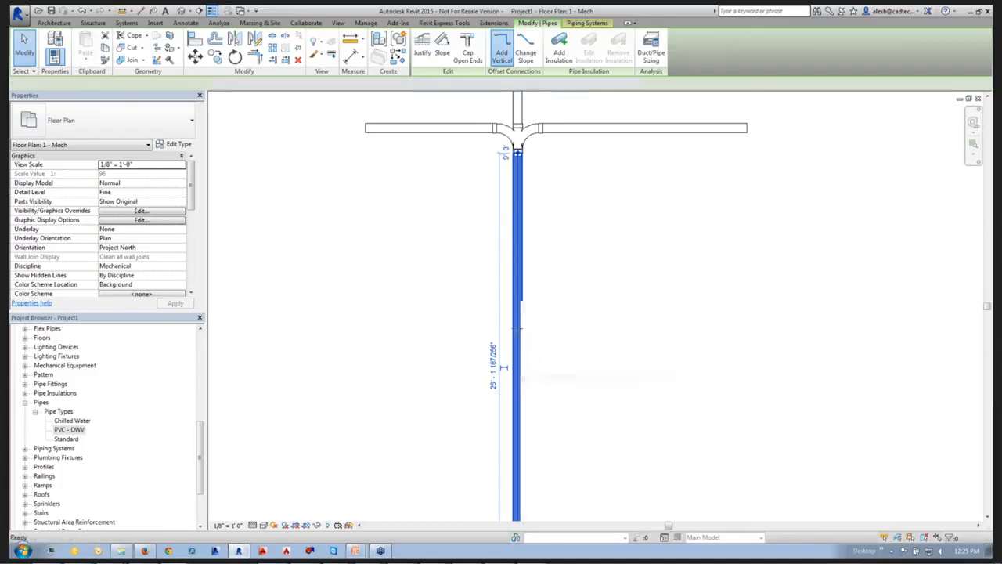
click(522, 322)
click(684, 323)
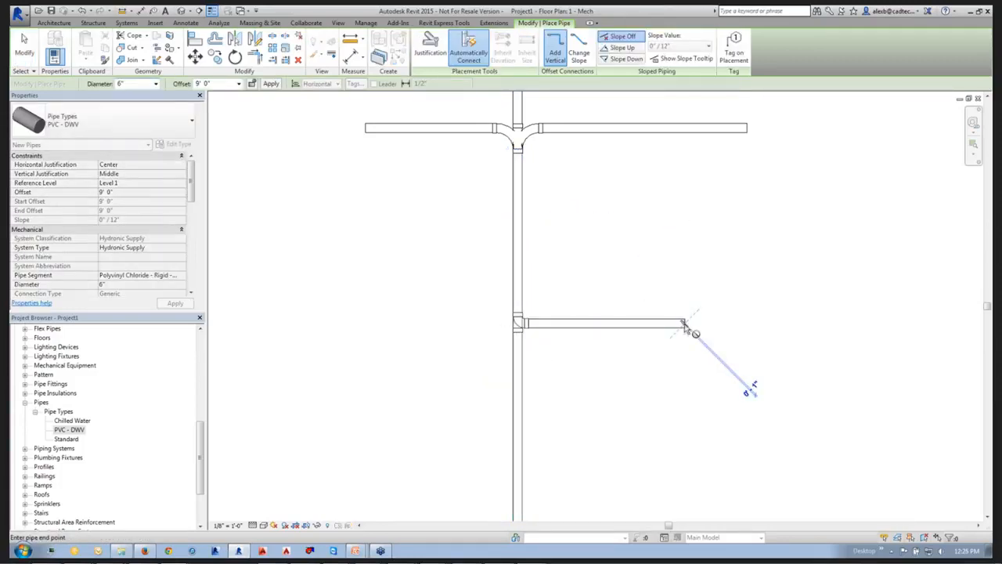
key(Escape)
key(Escape)
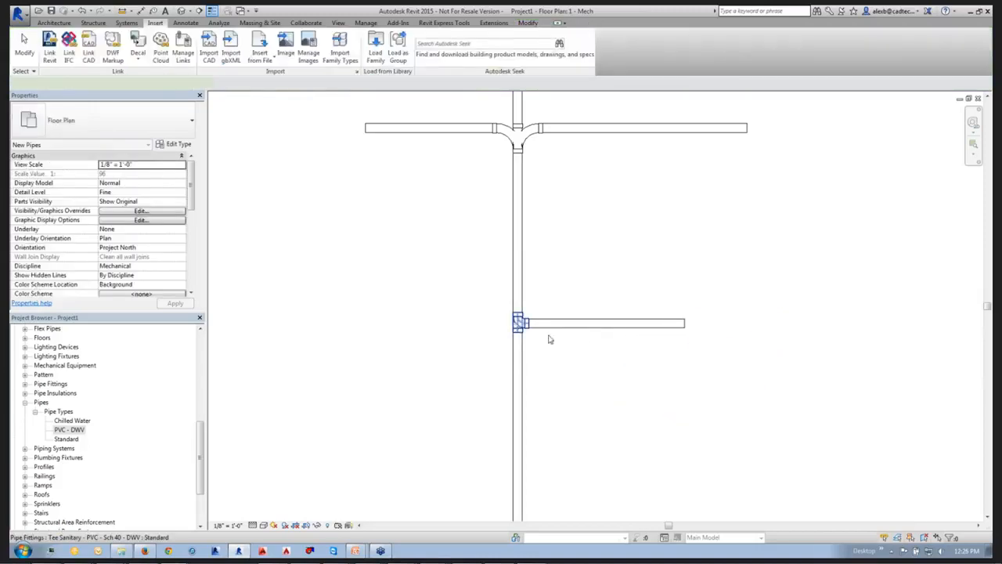
Try to change the branch's sanitary tee to Wye 45 Deg - PVC - Sch 40 - DWV: Standard with the branch pipe still connected.
click(520, 324)
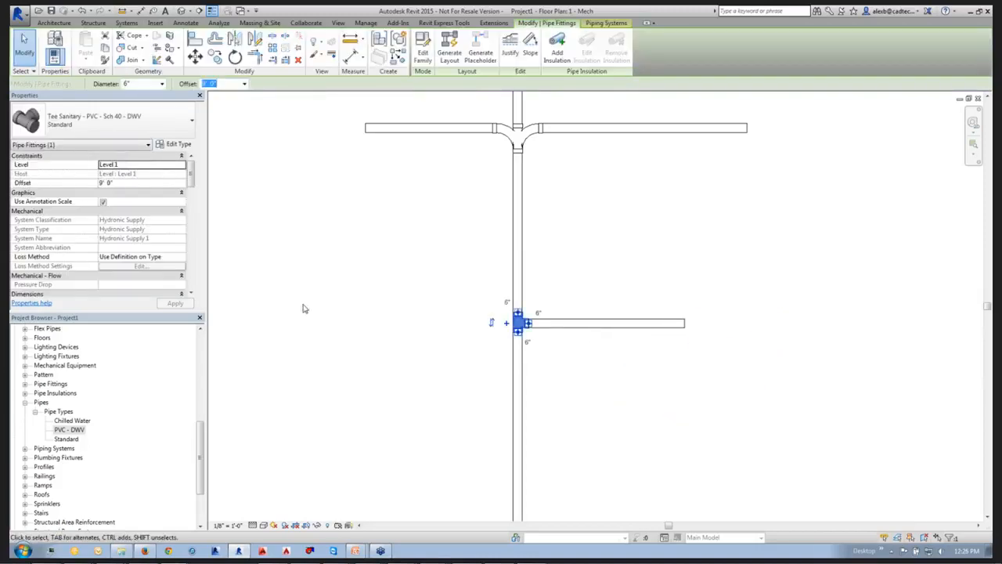
click(161, 135)
click(68, 207)
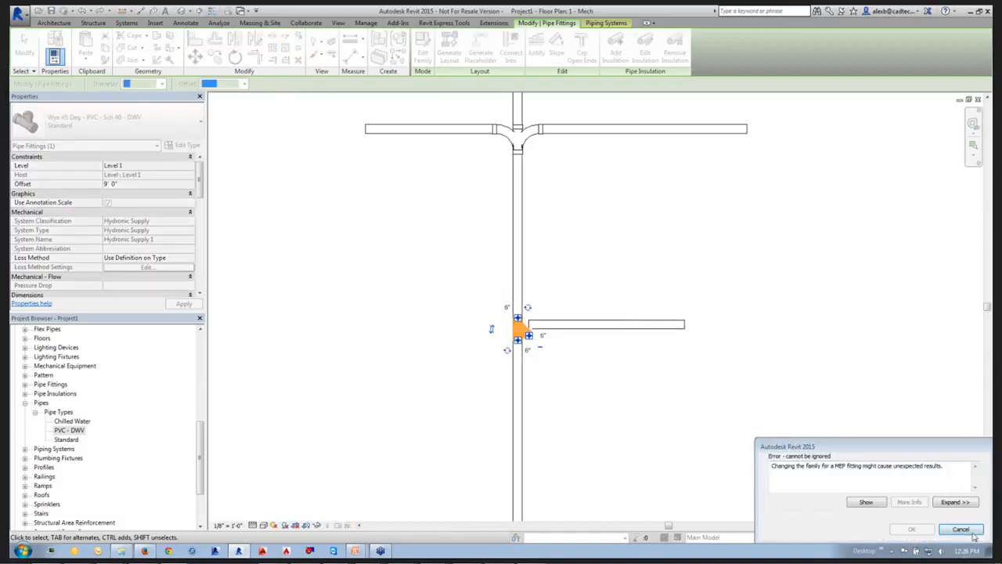
click(971, 531)
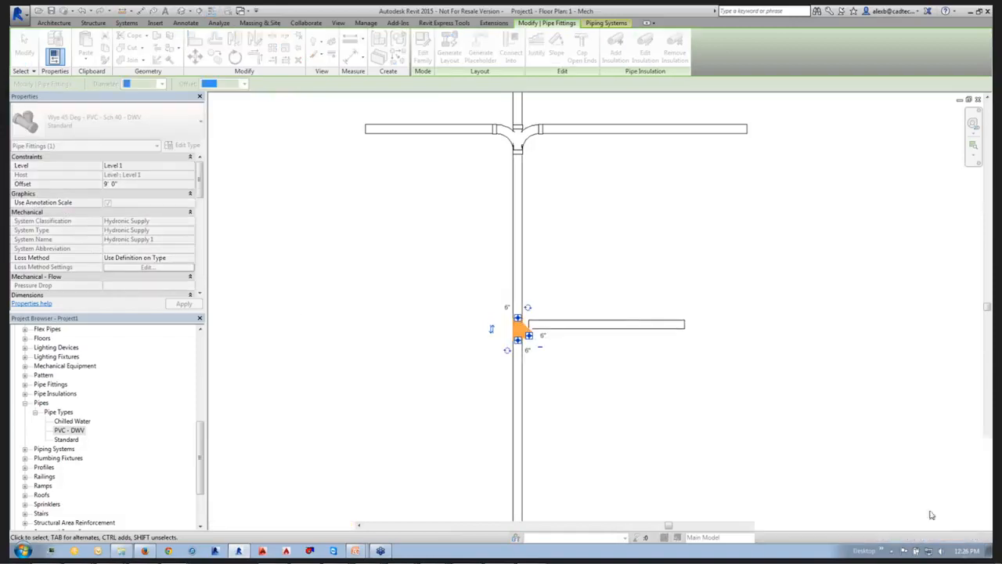
Copy the horizontal branch pipe to a free spot below and to the right of the original.
click(556, 329)
key(c)
key(o)
click(564, 327)
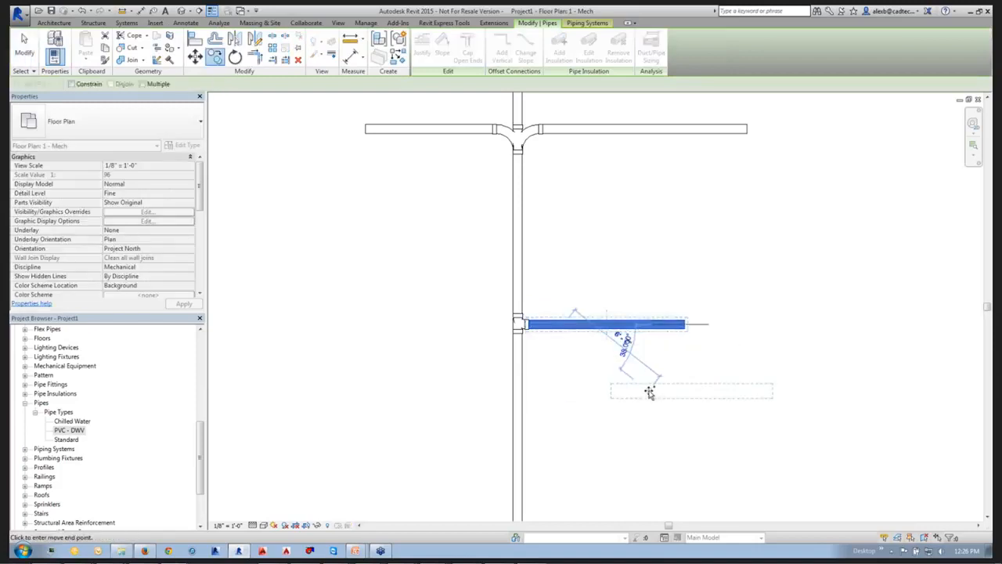
click(649, 393)
click(629, 425)
Extend the copied branch pipe to the vertical main with Trim/Extend so that it joins the main with a fitting.
key(t)
key(r)
click(521, 405)
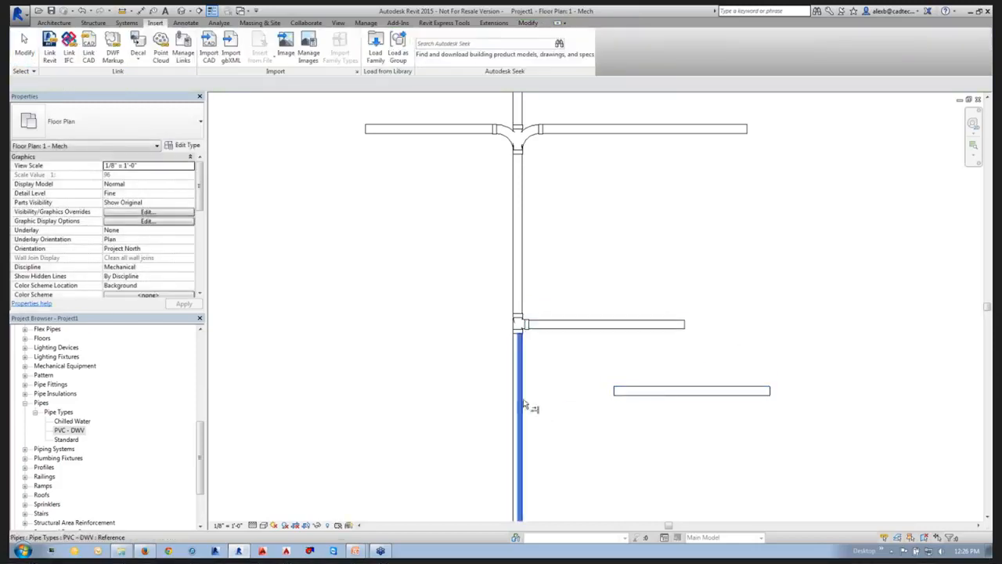
click(619, 392)
key(Escape)
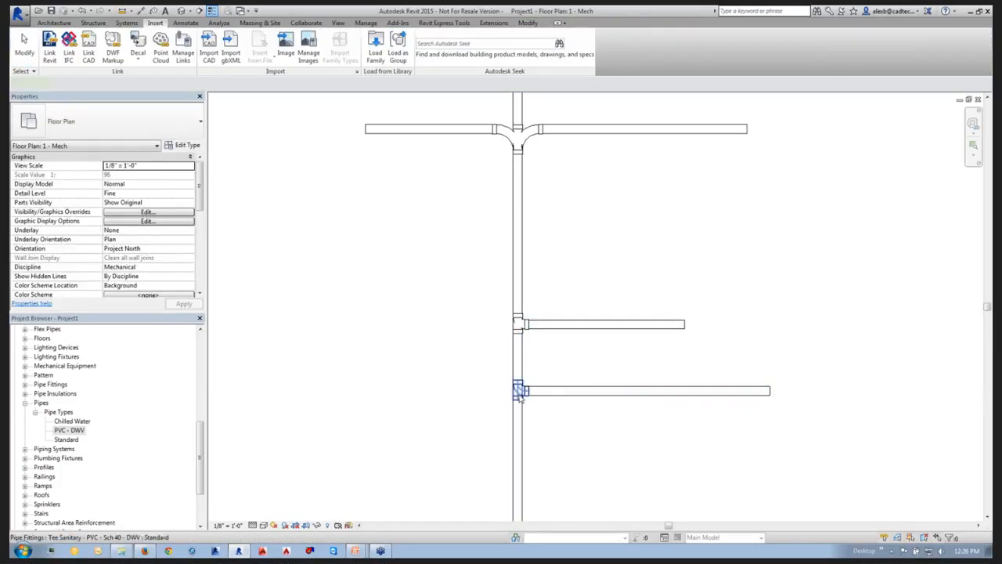
Check the order of the junction fittings in the PVC - DWV pipe type's routing preferences and close the dialogs.
click(522, 392)
click(541, 454)
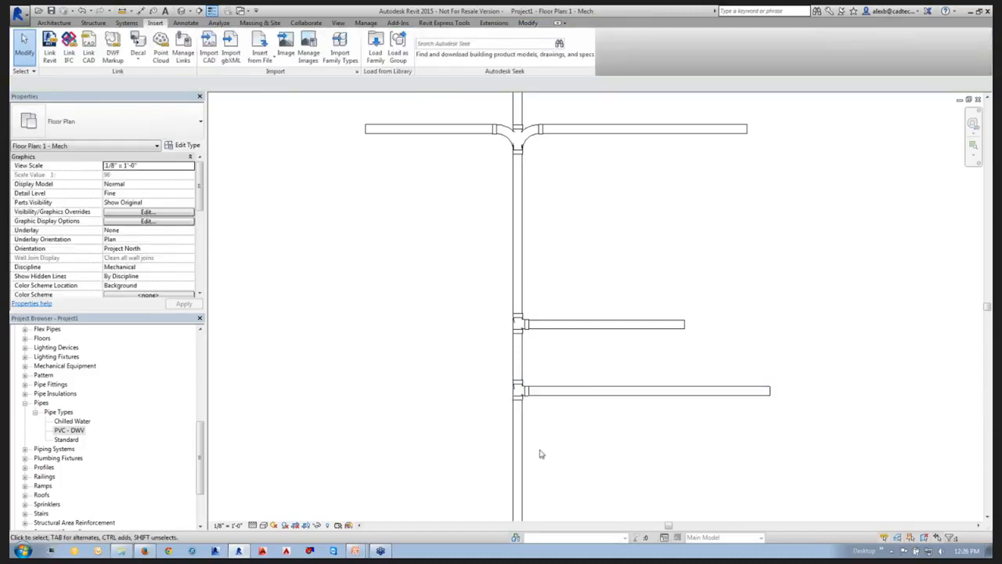
click(67, 430)
right_click(69, 429)
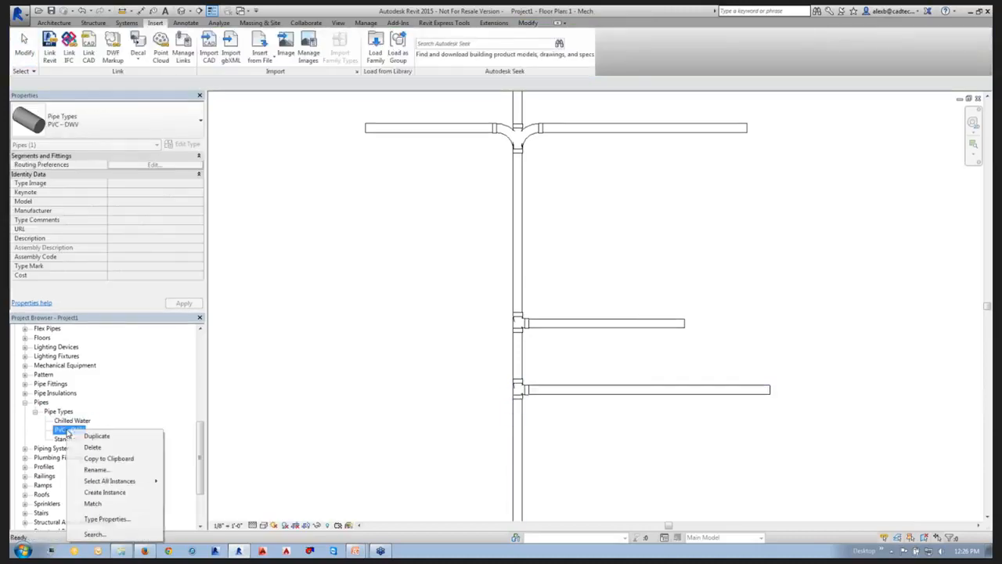
click(107, 519)
click(381, 203)
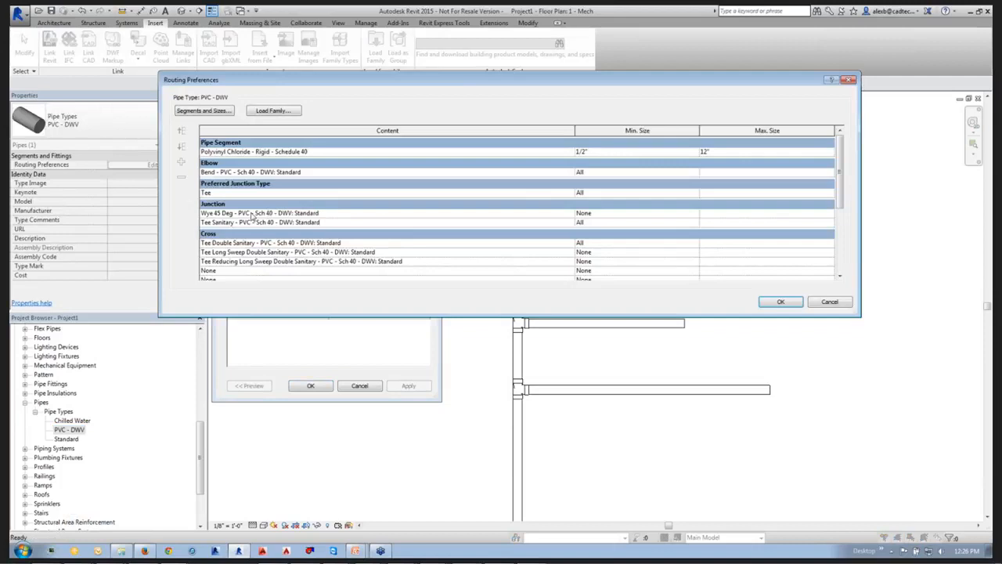
click(251, 213)
click(775, 303)
click(311, 386)
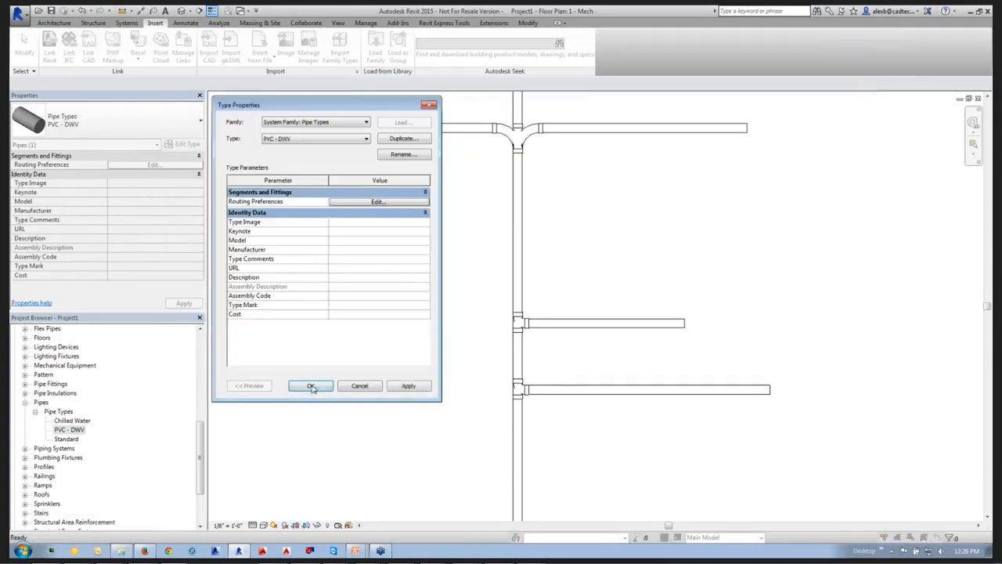
Try to change the lower branch's sanitary tee to Wye 45 Deg - PVC - Sch 40 - DWV: Standard while its pipe is attached.
click(518, 389)
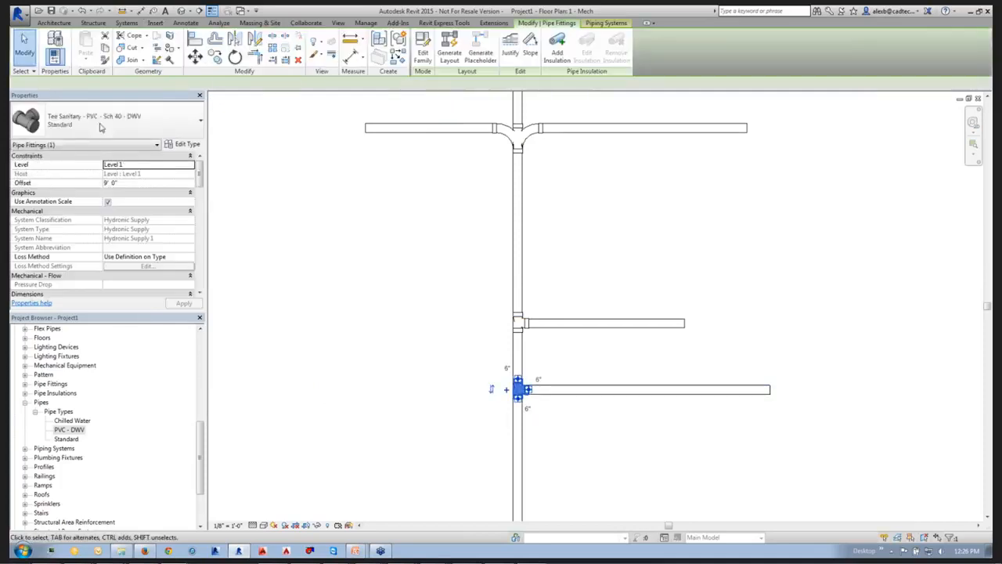
click(105, 127)
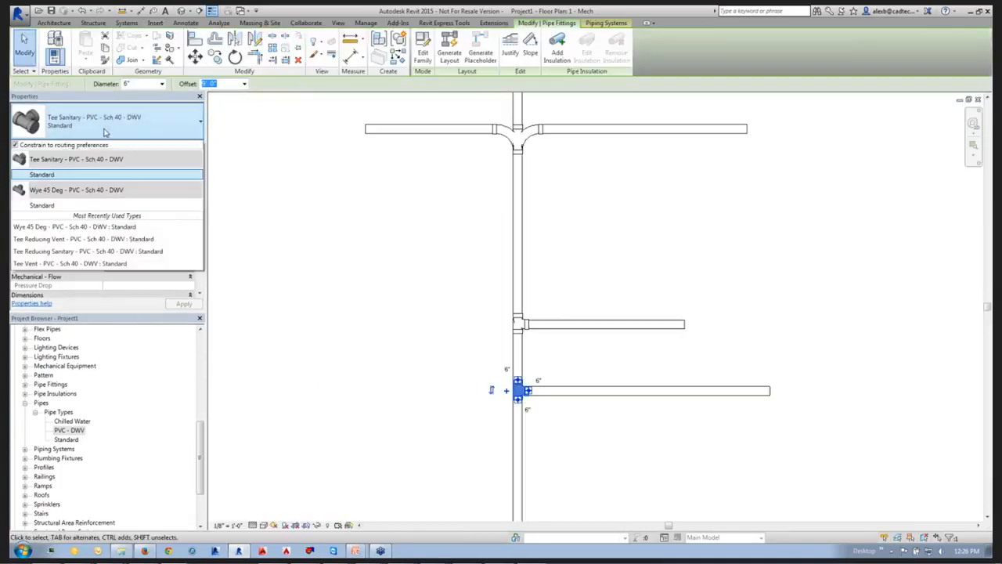
click(55, 198)
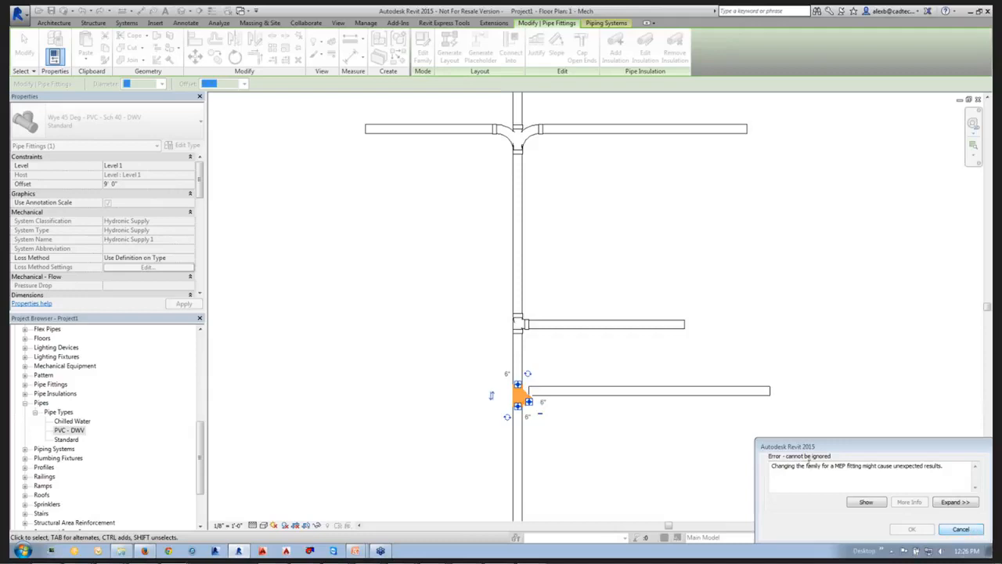
drag(855, 449, 843, 425)
click(947, 504)
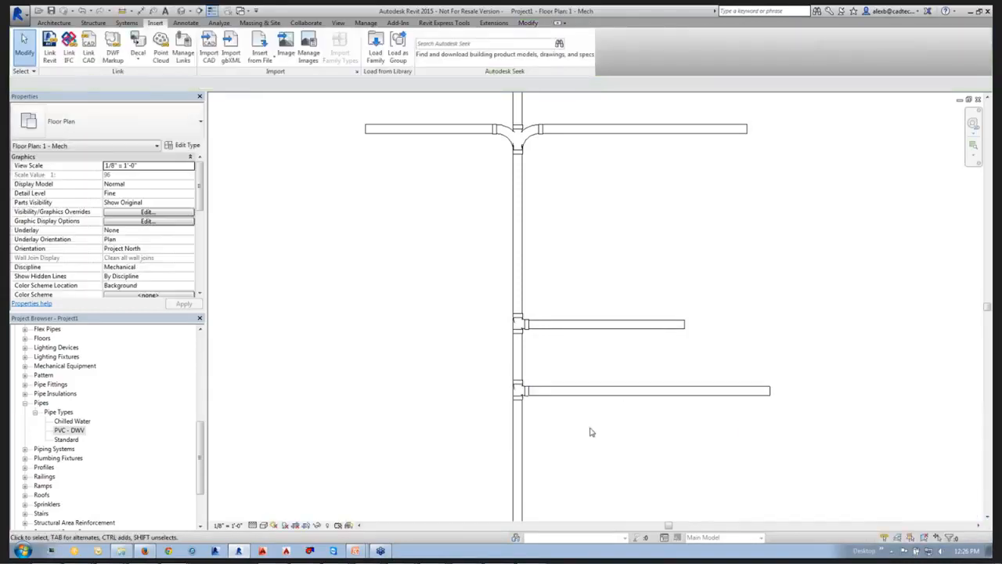
Delete the lower branch pipe and change its leftover tee to Wye 45 Deg - PVC - Sch 40 - DWV: Standard.
click(552, 395)
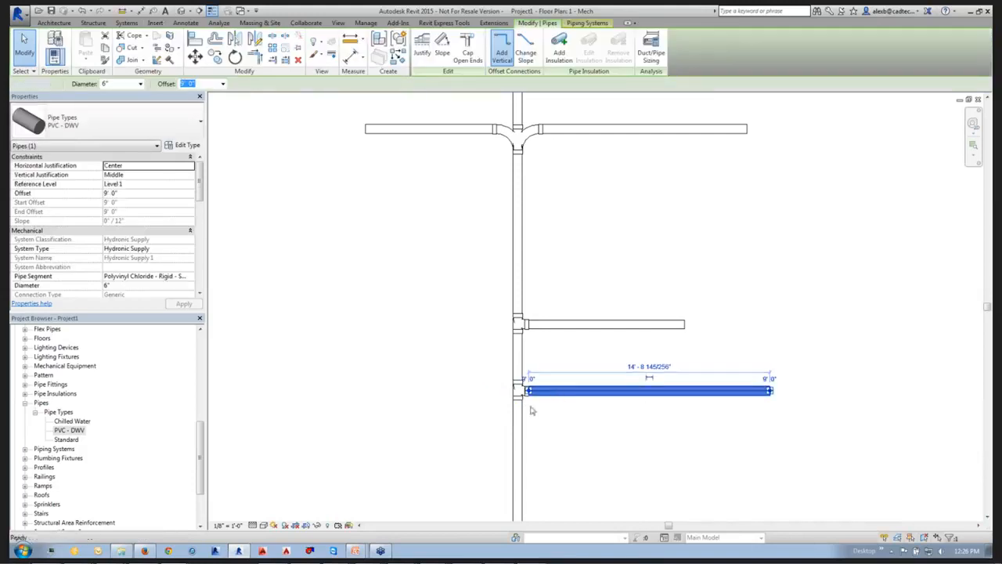
key(Delete)
click(519, 389)
click(110, 121)
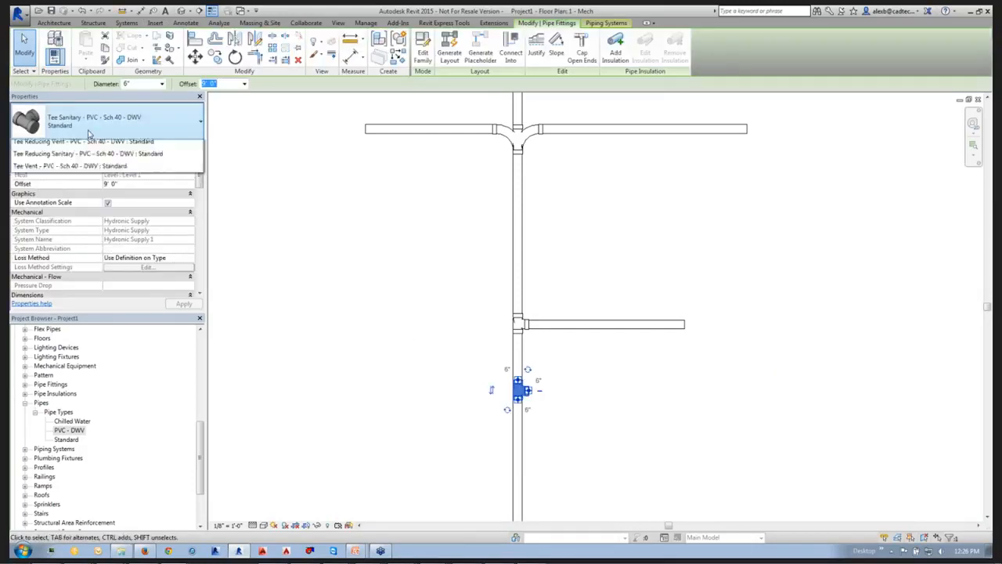
click(78, 205)
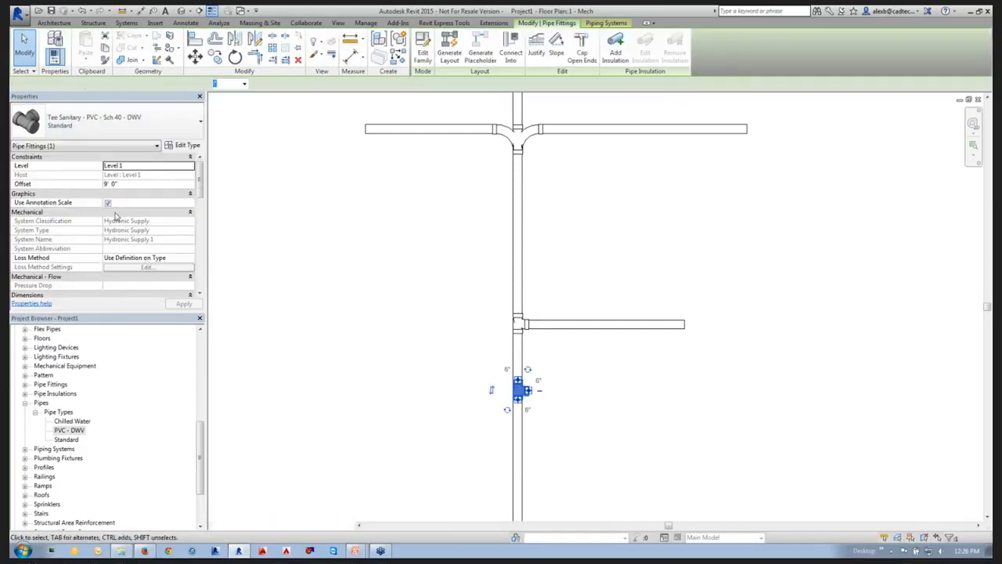
click(345, 368)
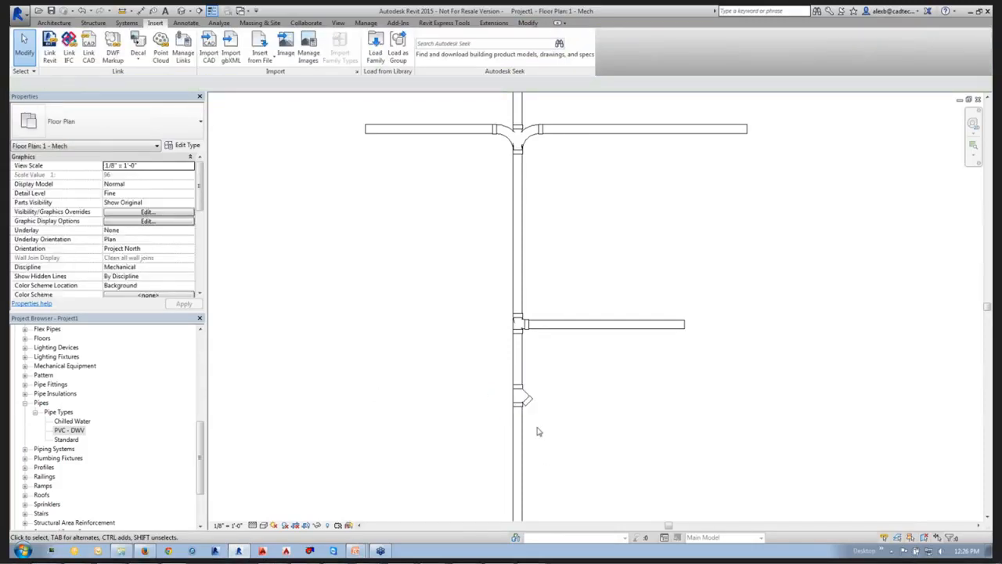
Draw a 6" pipe from the wye's open outlet, about 3' 8" at 45 degrees, continuing horizontally to align with the top right branch's end.
click(530, 398)
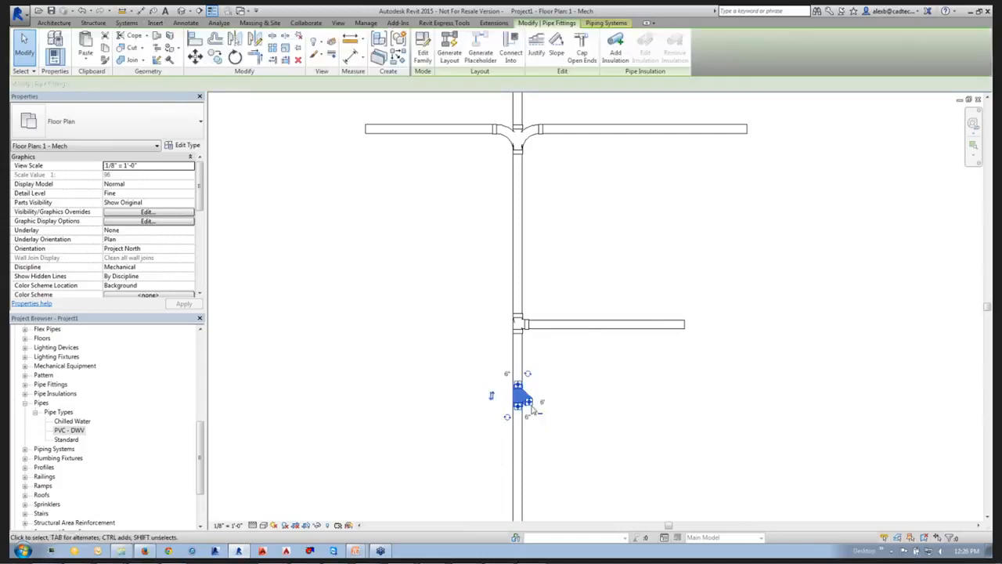
right_click(532, 406)
click(568, 172)
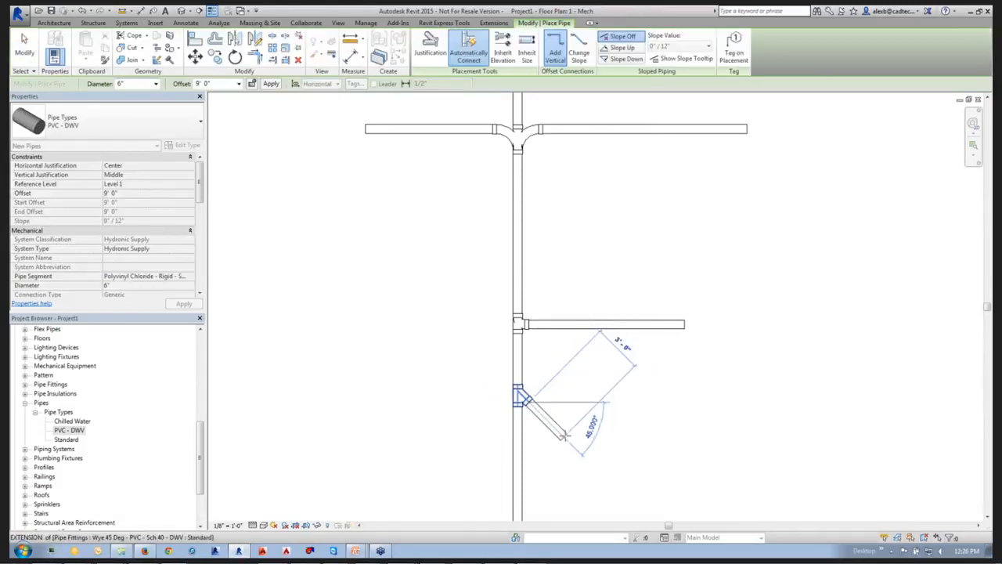
click(563, 435)
click(748, 437)
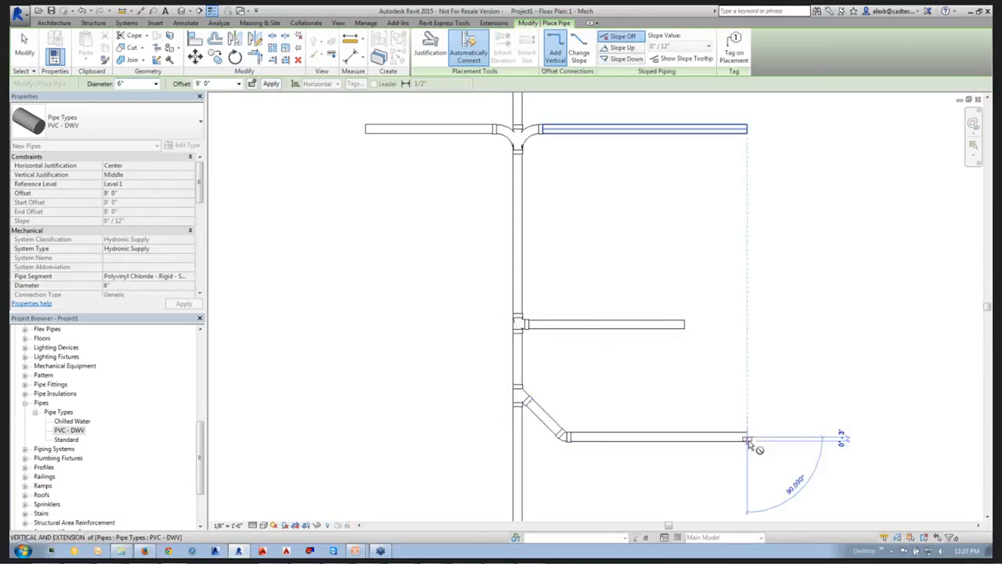
key(Escape)
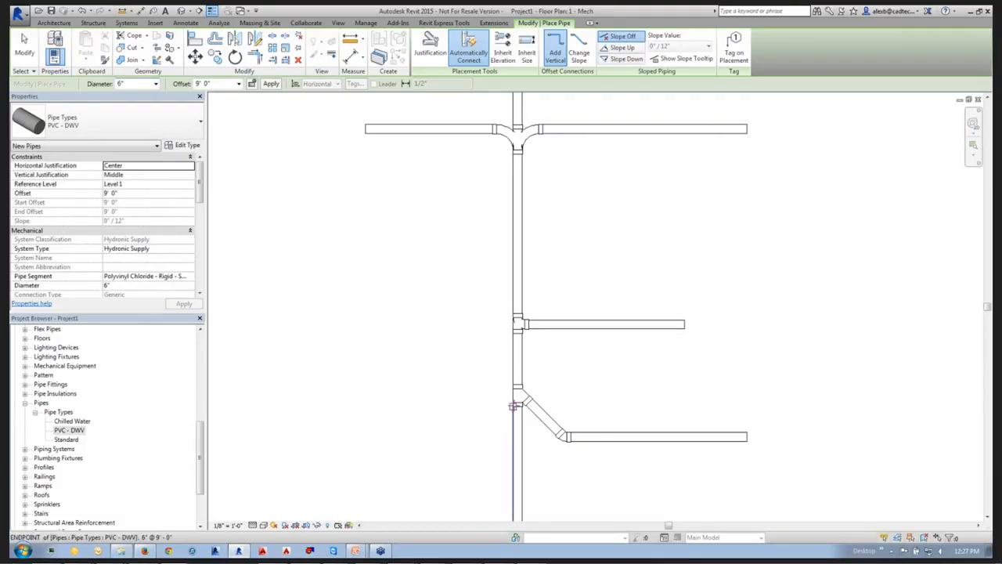
key(Escape)
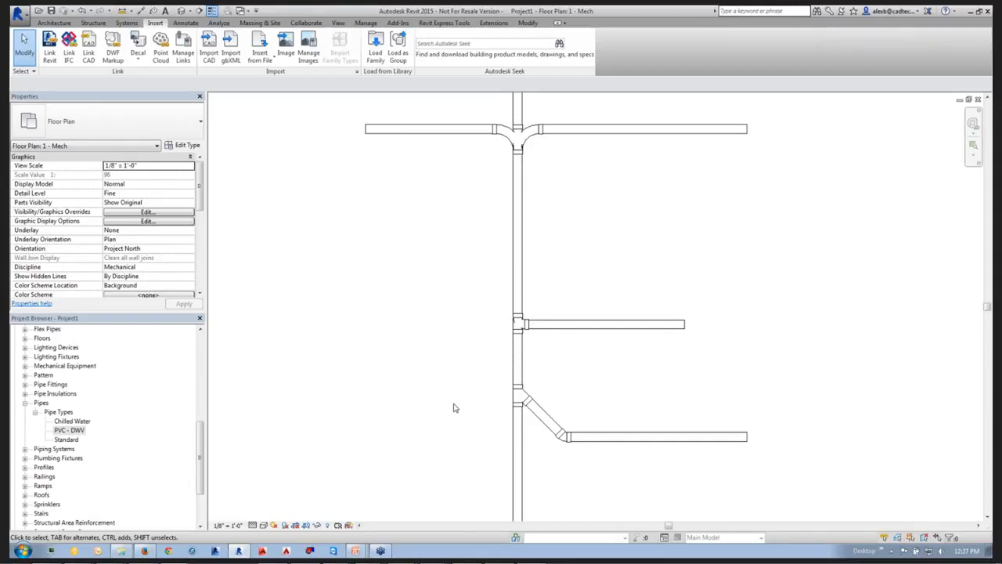
Add duct insulation to the horizontal main duct, its mitered elbow with turning vanes and the upper vertical duct.
scroll(493, 310, down, 5)
middle_drag(455, 350, 699, 376)
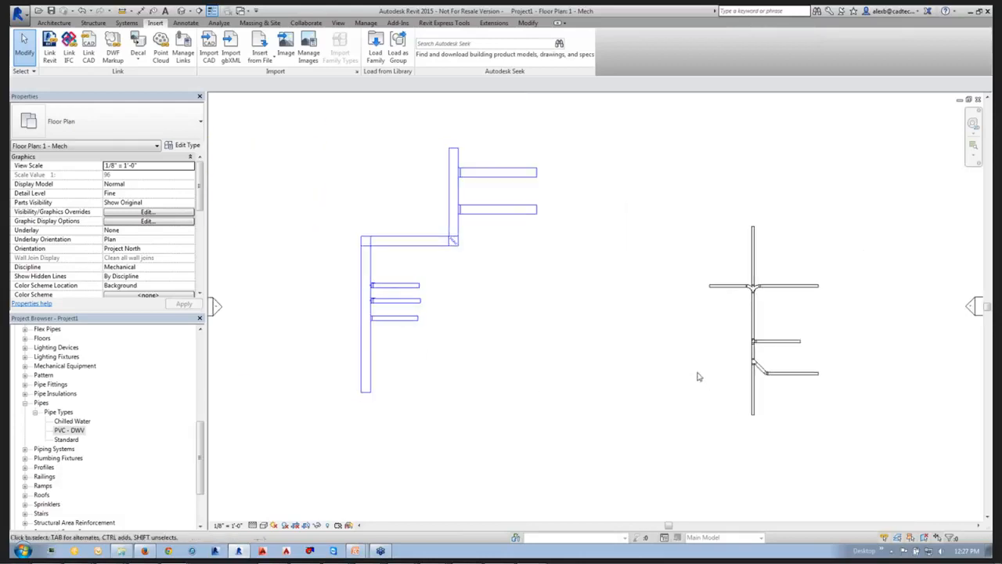
scroll(443, 244, up, 2)
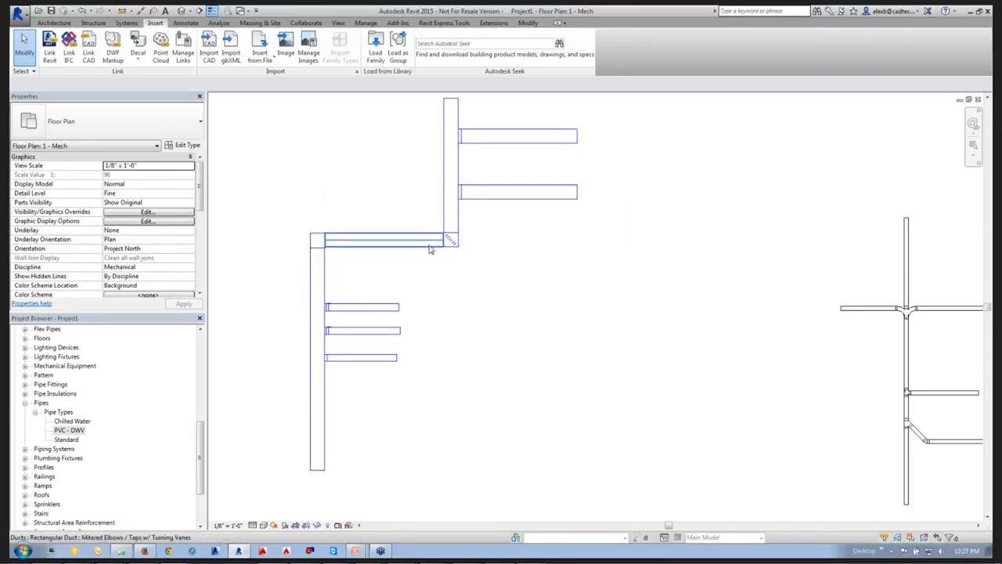
click(435, 238)
key(Tab)
click(458, 212)
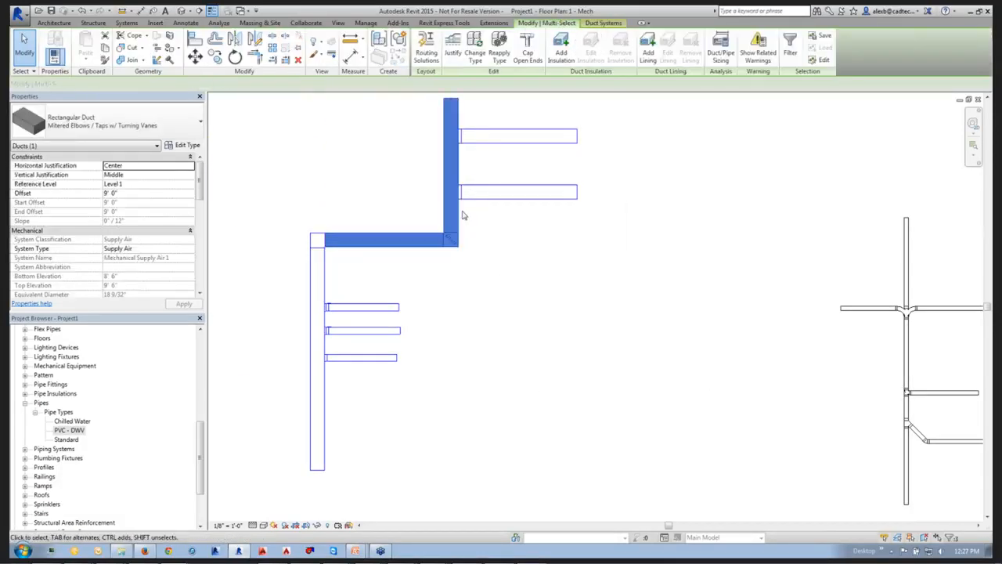
click(561, 52)
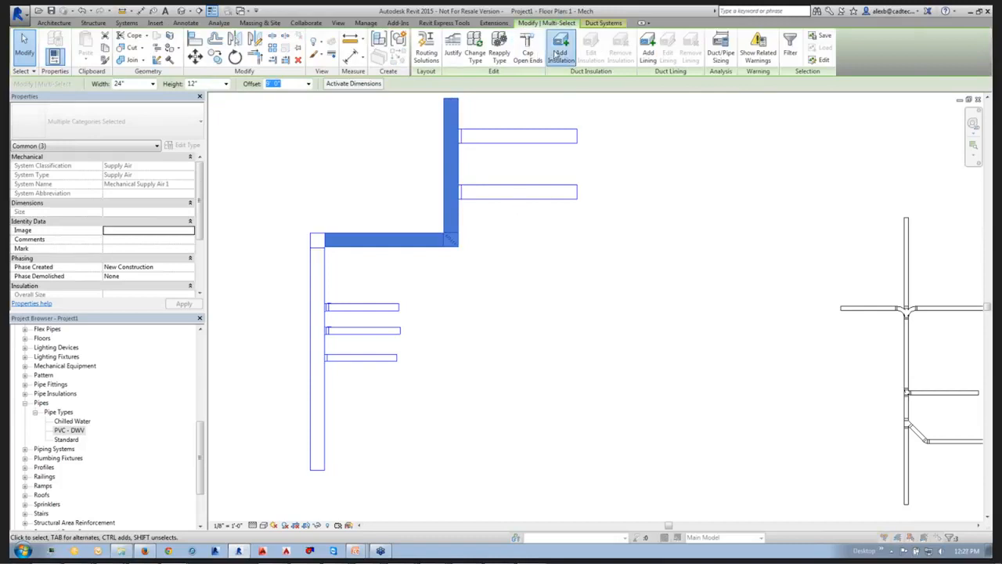
click(512, 298)
click(467, 269)
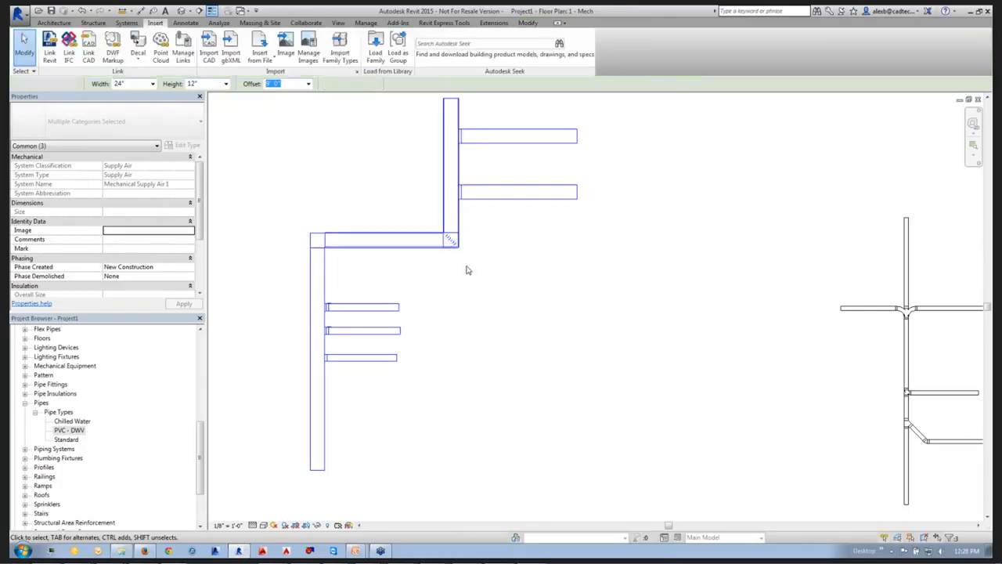
Change the upper branch duct's rectangular takeoff to Rectangular Tap - Beveled: Standard.
scroll(448, 250, up, 4)
middle_drag(450, 252, 504, 404)
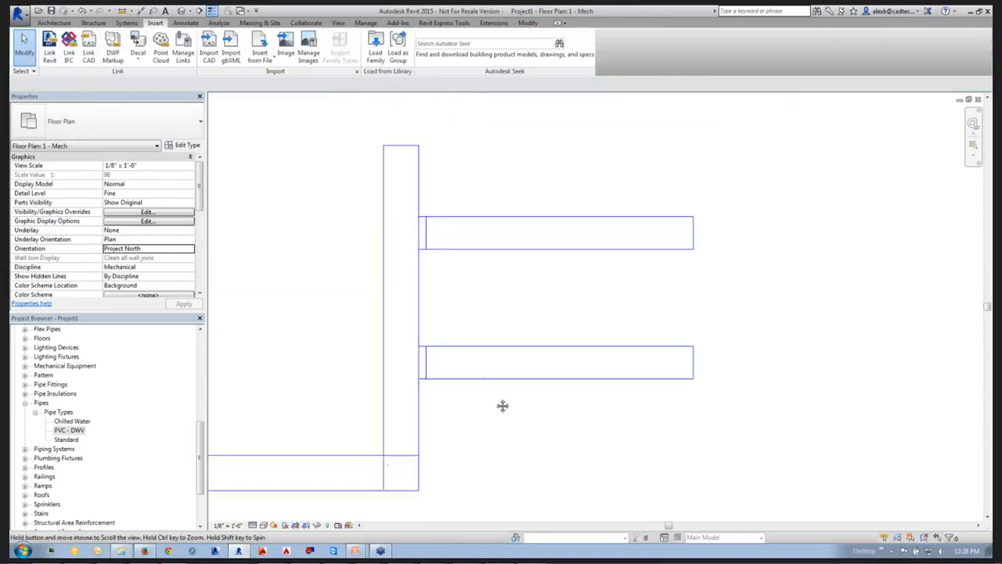
click(422, 235)
click(129, 117)
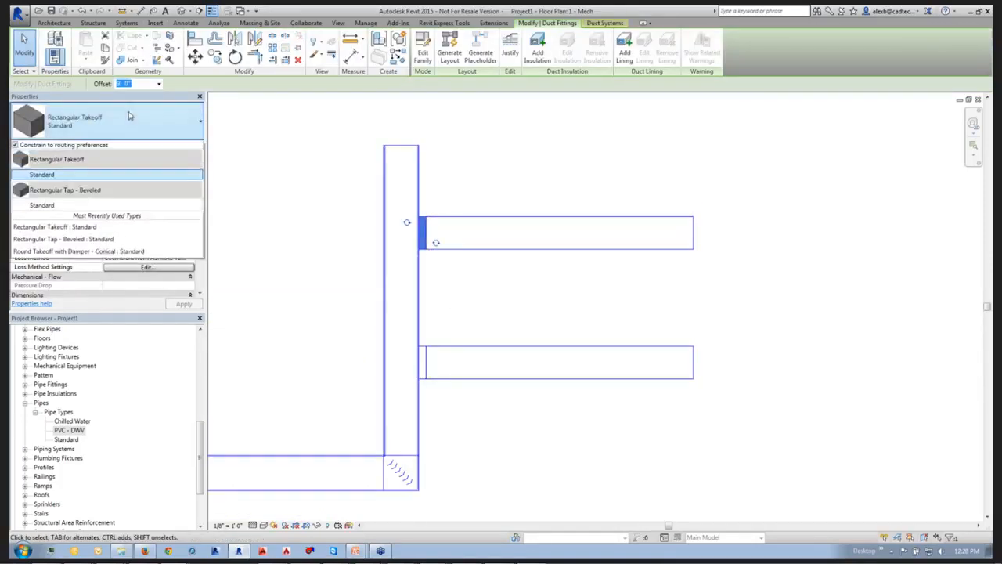
click(57, 205)
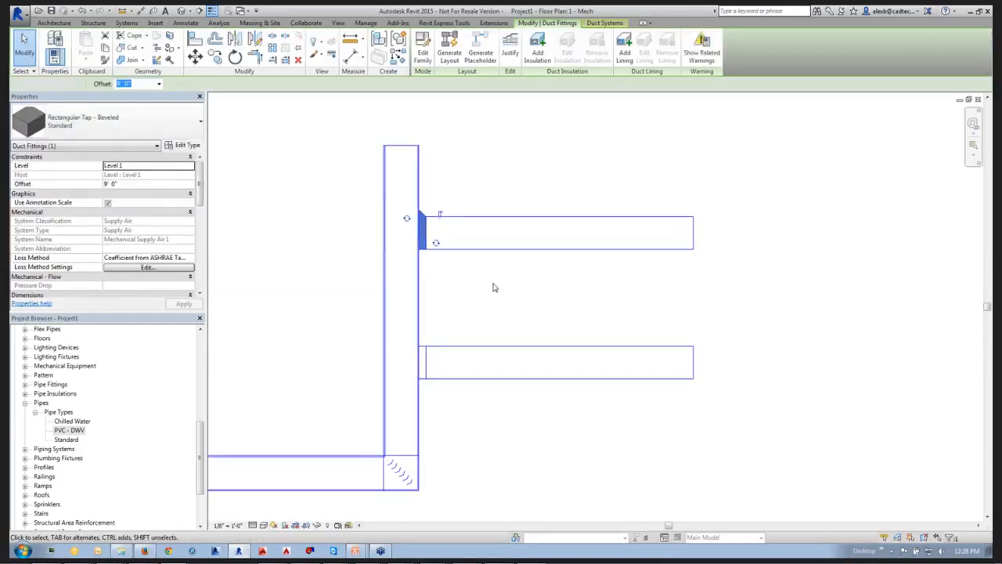
Add duct insulation to the upper branch duct together with its beveled tap and inspect the insulation at the connection.
drag(333, 189, 713, 297)
click(531, 53)
click(518, 302)
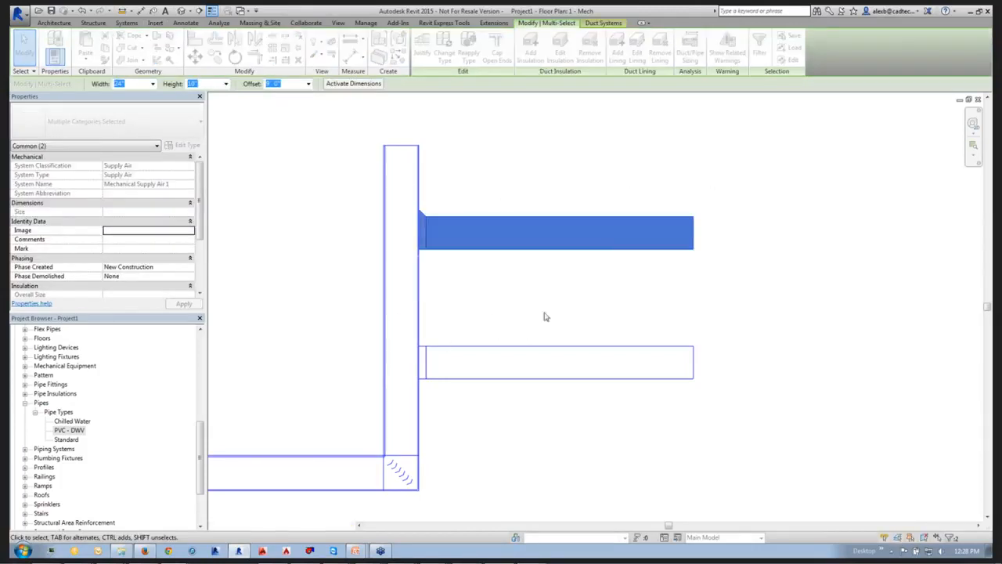
click(556, 316)
scroll(431, 232, up, 4)
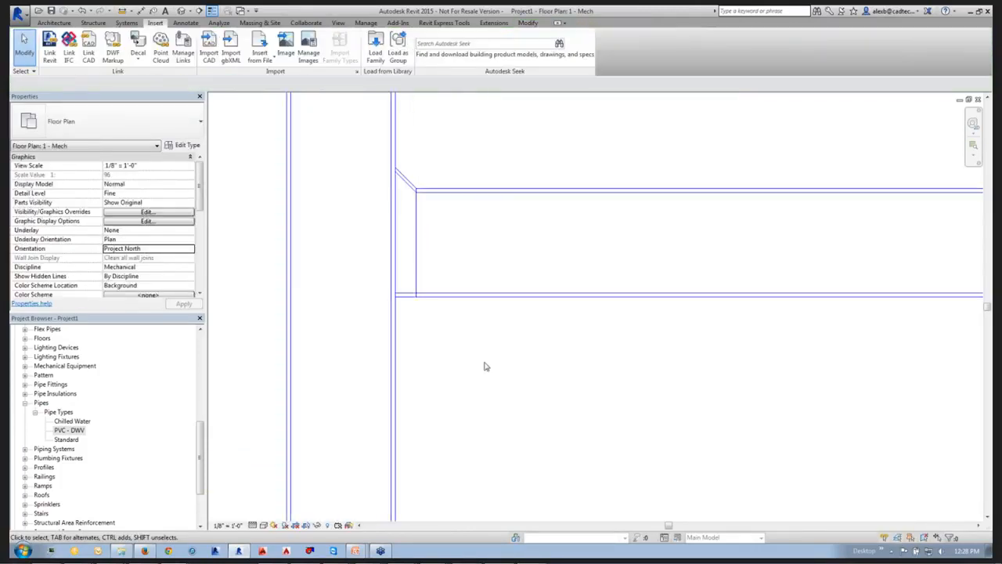
scroll(480, 363, down, 4)
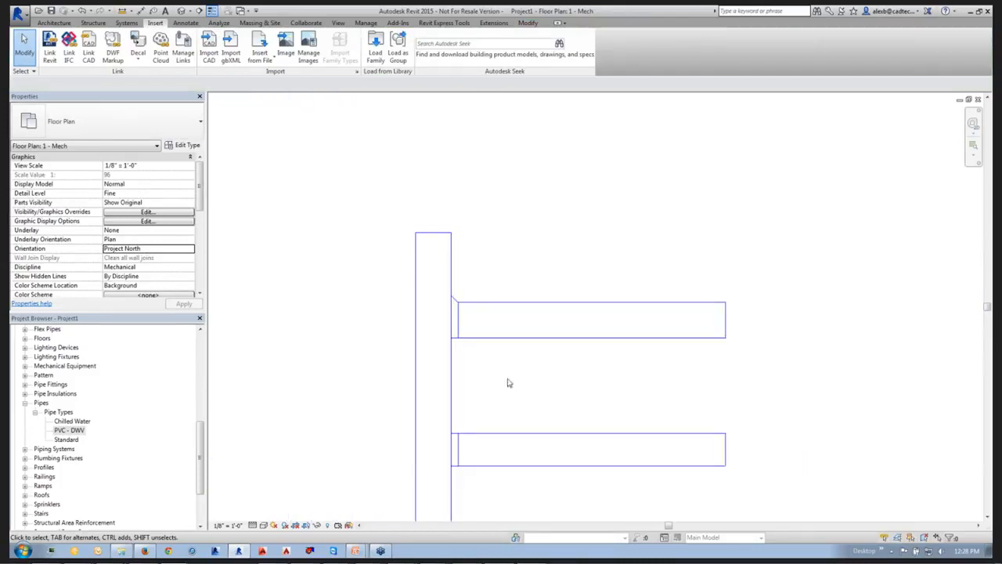
middle_drag(508, 380, 482, 303)
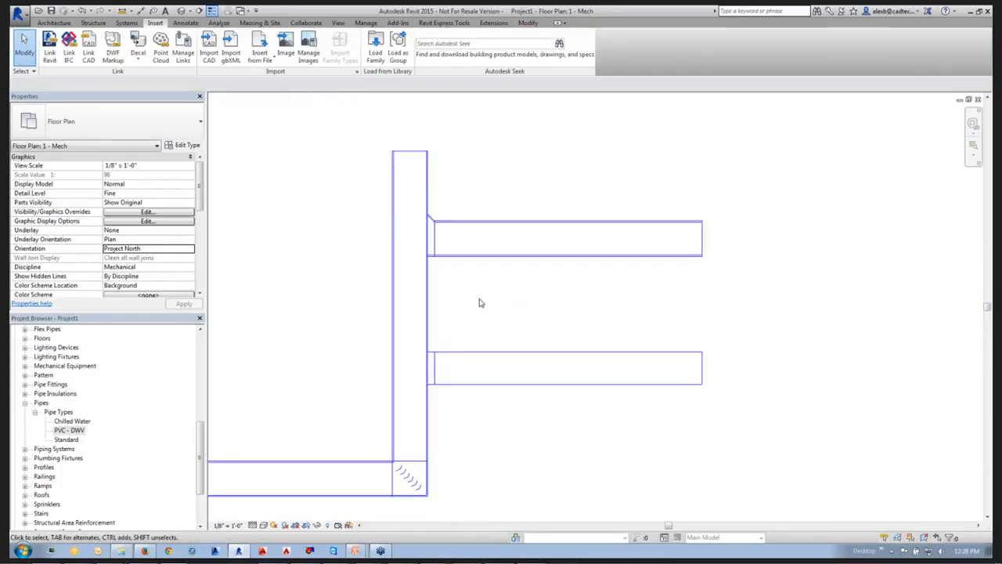
scroll(442, 251, up, 3)
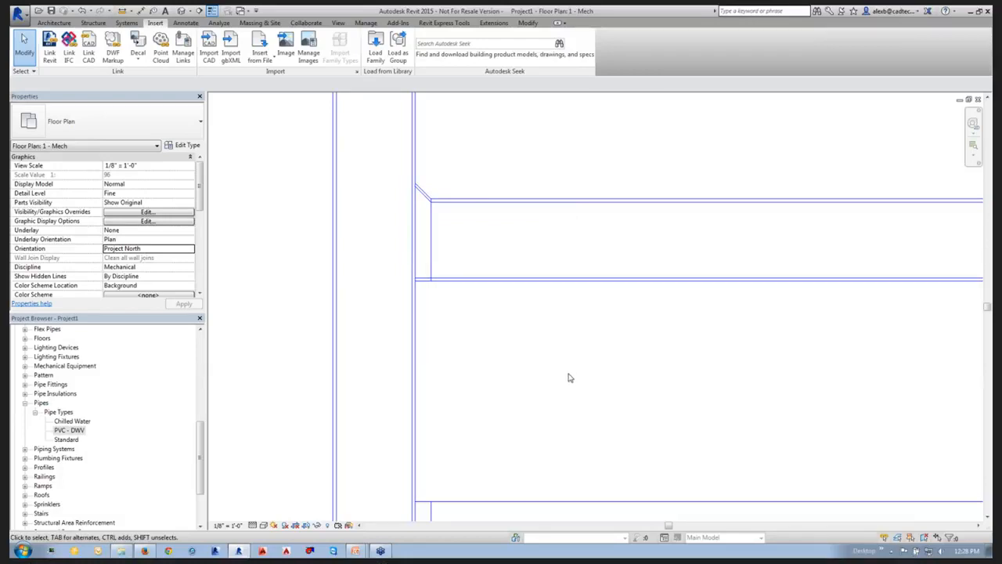
scroll(527, 389, down, 3)
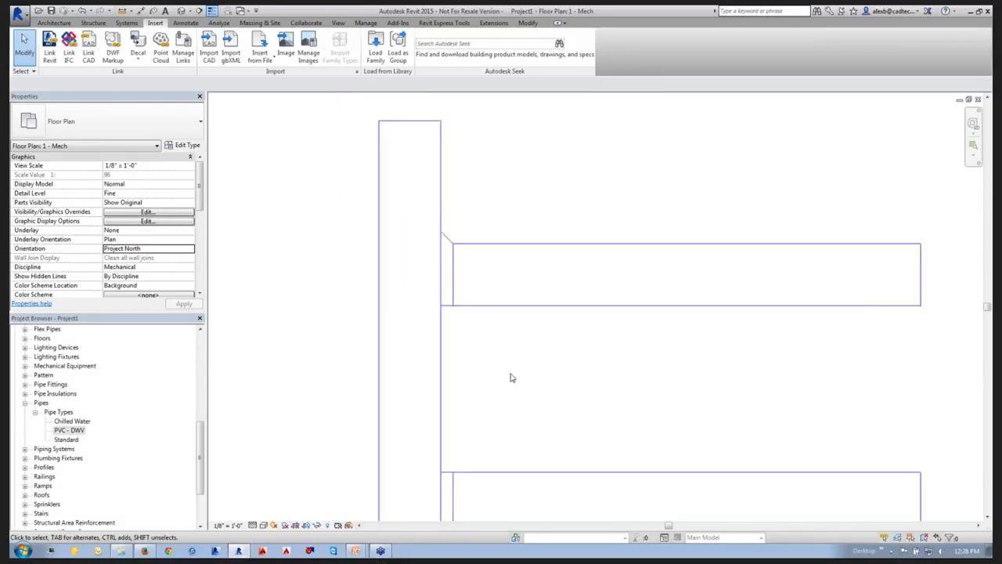